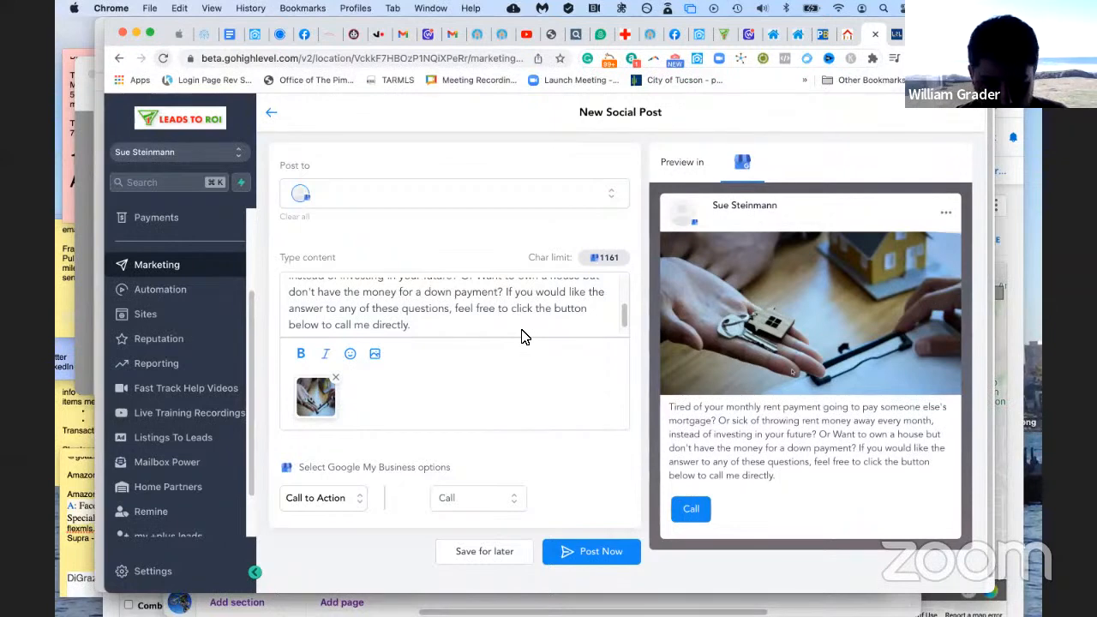
Compare the social post's text with the "Ready to Own a Home?" page of the down payment assistance PDF in Preview
{"action": "mouse_move", "coordinate": [625, 309]}
{"action": "left_mouse_down"}
{"action": "mouse_move", "coordinate": [627, 288]}
{"action": "mouse_move", "coordinate": [626, 325]}
{"action": "left_mouse_up"}
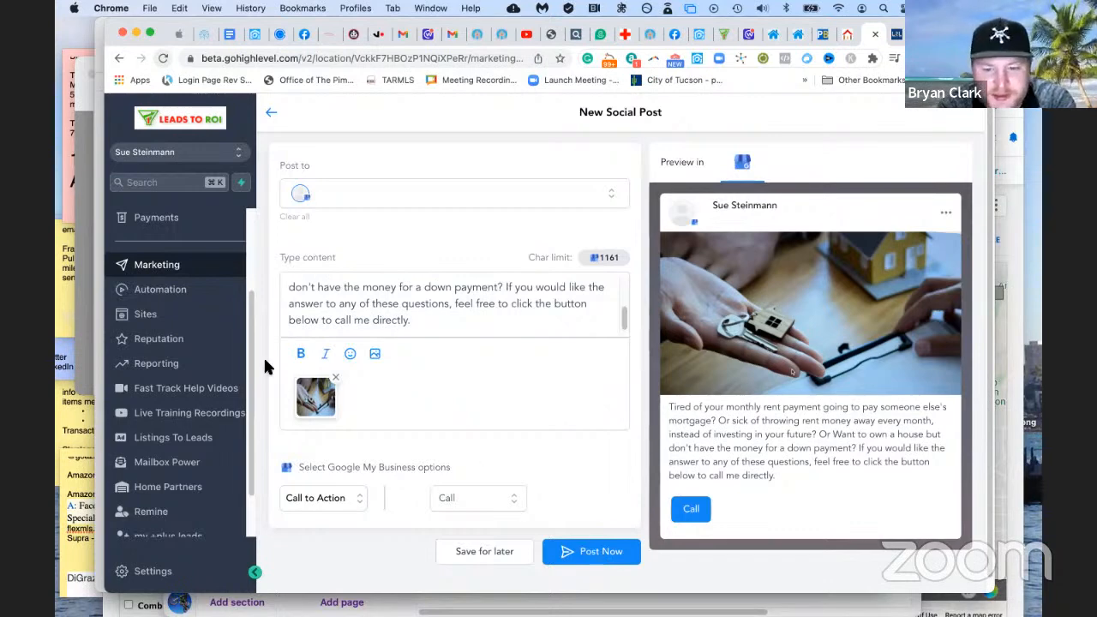
{"action": "left_click", "coordinate": [96, 211]}
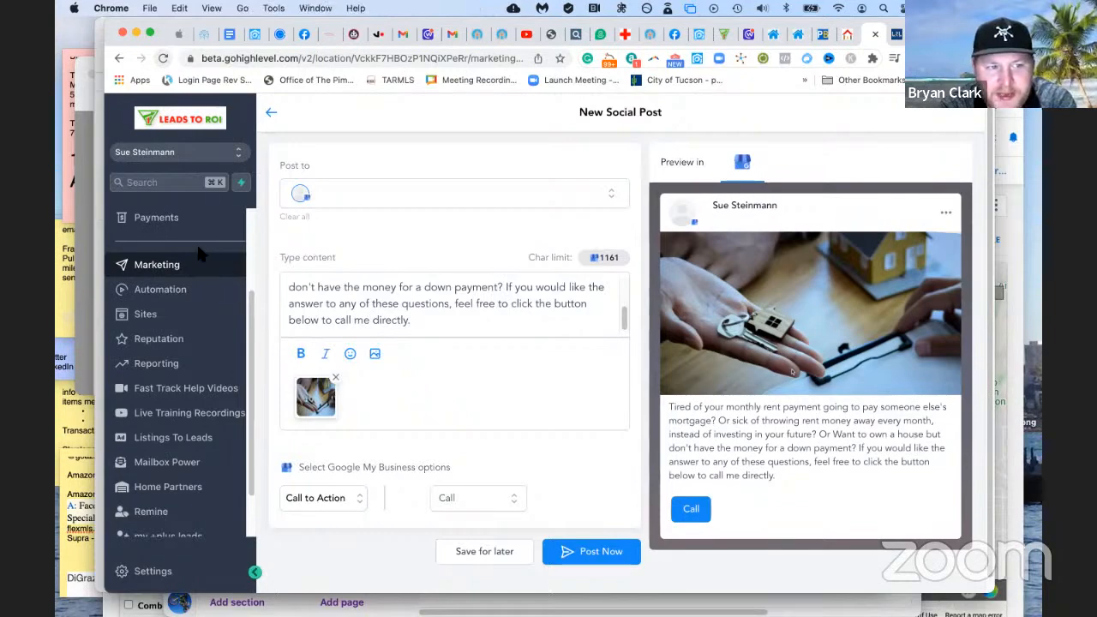
{"action": "scroll", "coordinate": [434, 333], "scroll_direction": "down", "scroll_amount": 2}
{"action": "scroll", "coordinate": [434, 334], "scroll_direction": "down", "scroll_amount": 10}
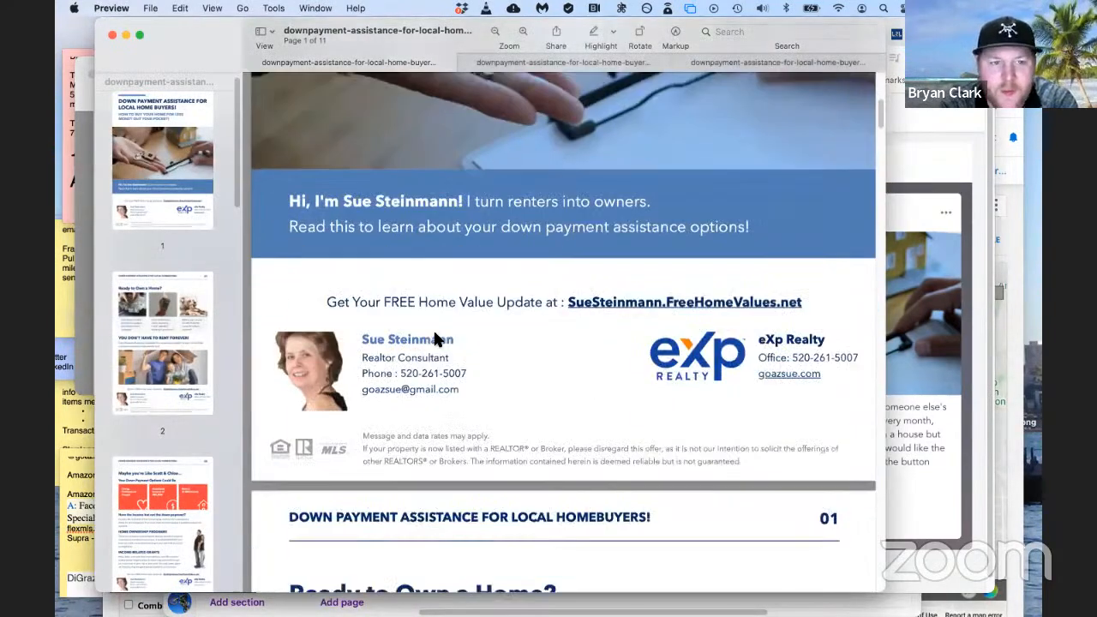
{"action": "scroll", "coordinate": [434, 340], "scroll_direction": "up", "scroll_amount": 1}
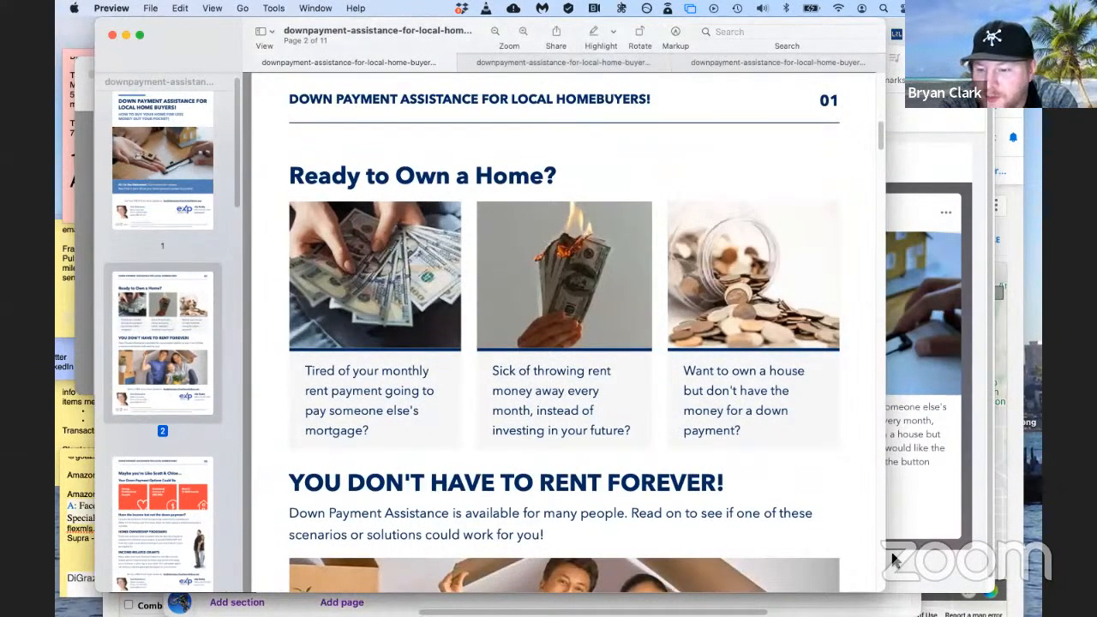
{"action": "key", "text": "super+Tab"}
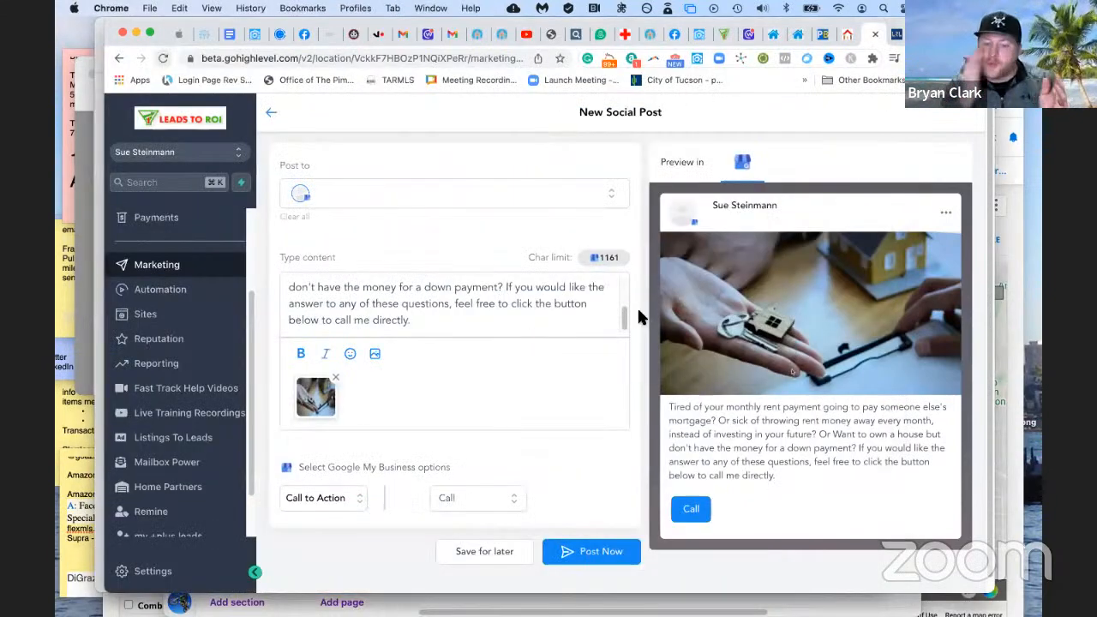
Change "Want" to lowercase "want" in the sentence about owning a house and publish the Google My Business post immediately
{"action": "left_click_drag", "start_coordinate": [626, 310], "coordinate": [625, 289]}
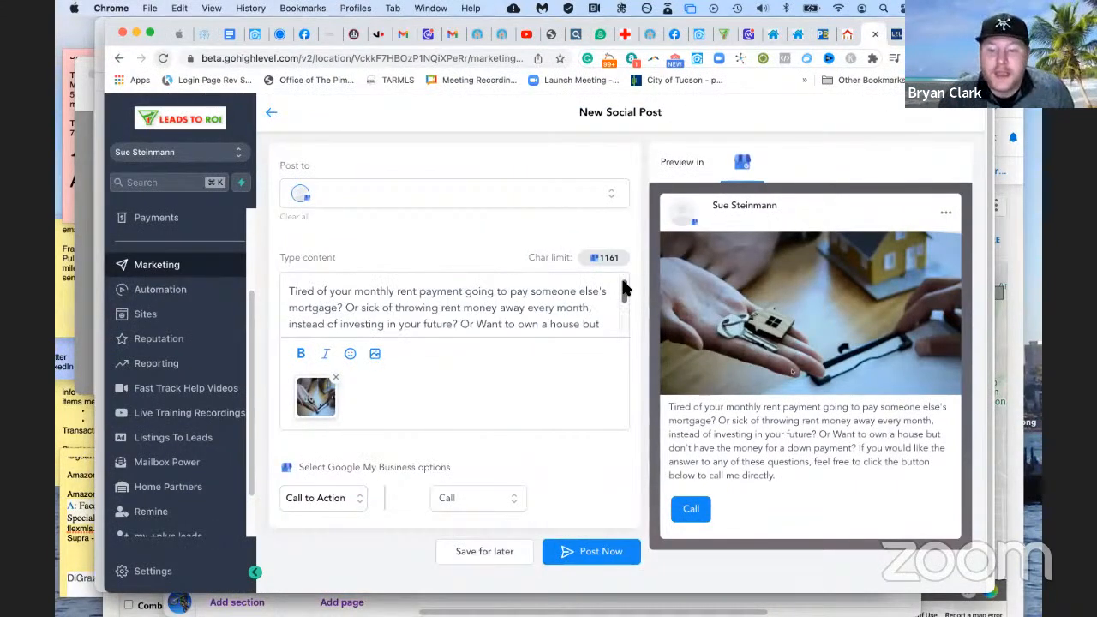
{"action": "scroll", "coordinate": [626, 294], "scroll_direction": "down", "scroll_amount": 2}
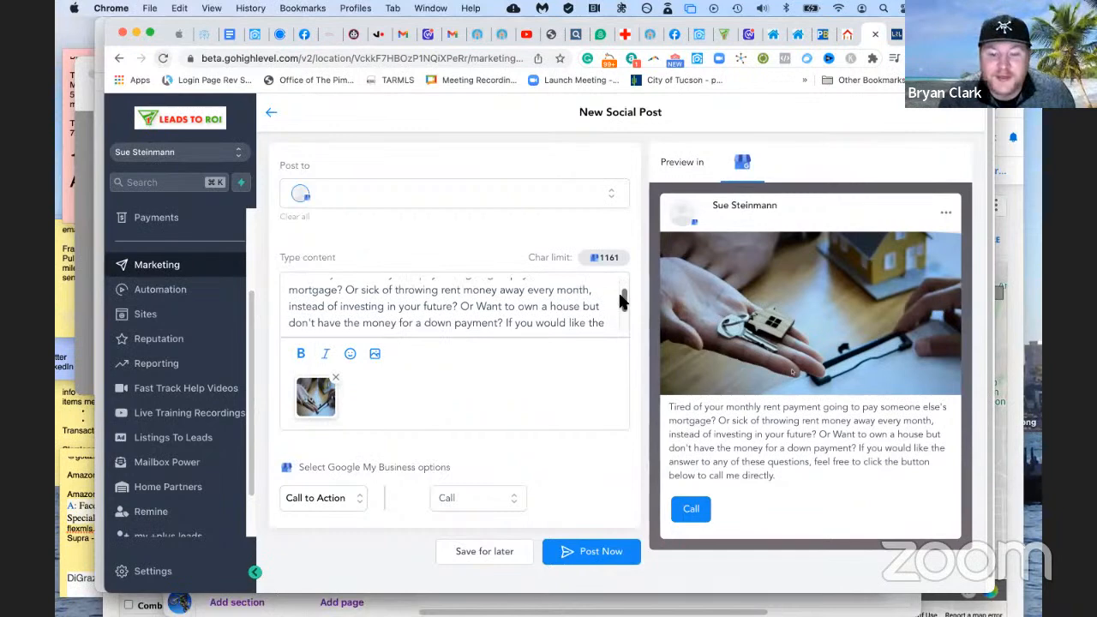
{"action": "left_click", "coordinate": [484, 308]}
{"action": "key", "text": "BackSpace"}
{"action": "type", "text": "w"}
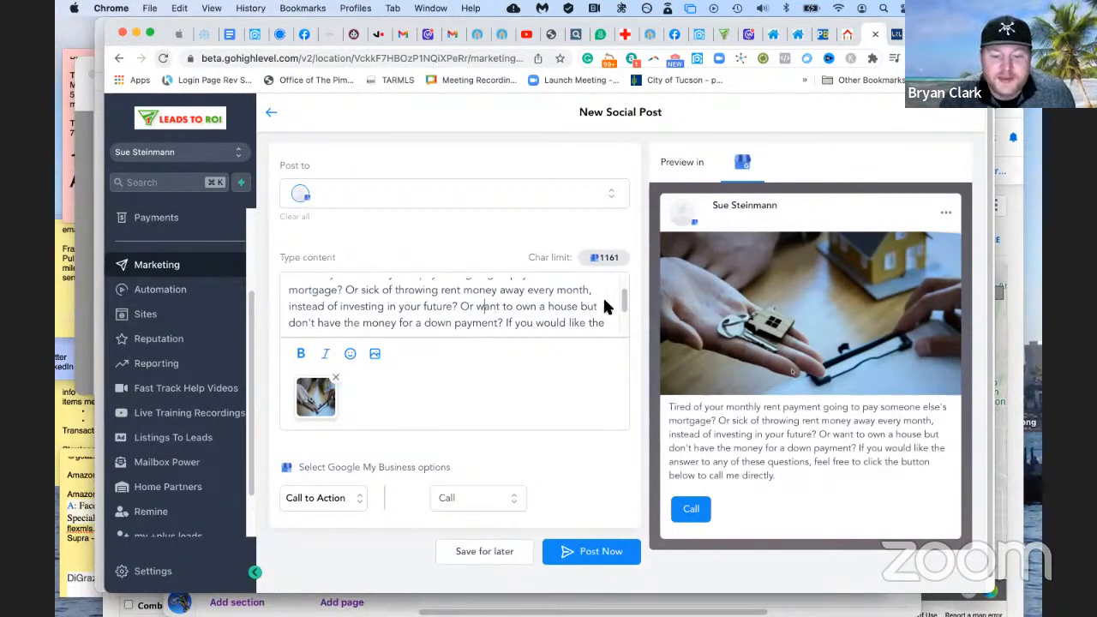
{"action": "left_click_drag", "start_coordinate": [622, 295], "coordinate": [622, 316]}
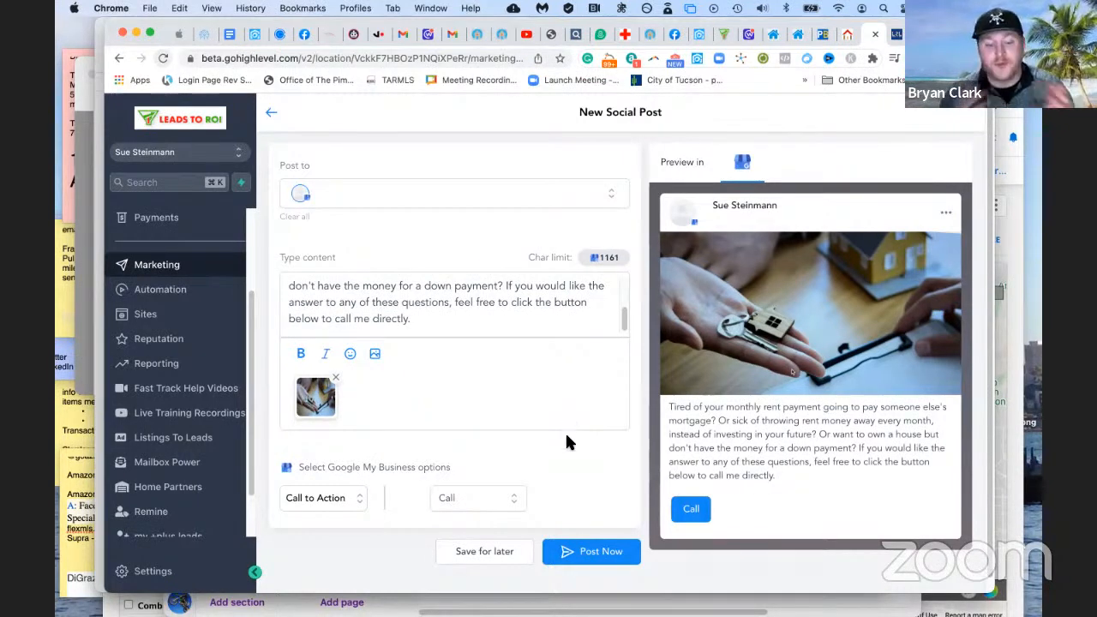
{"action": "left_click", "coordinate": [597, 557]}
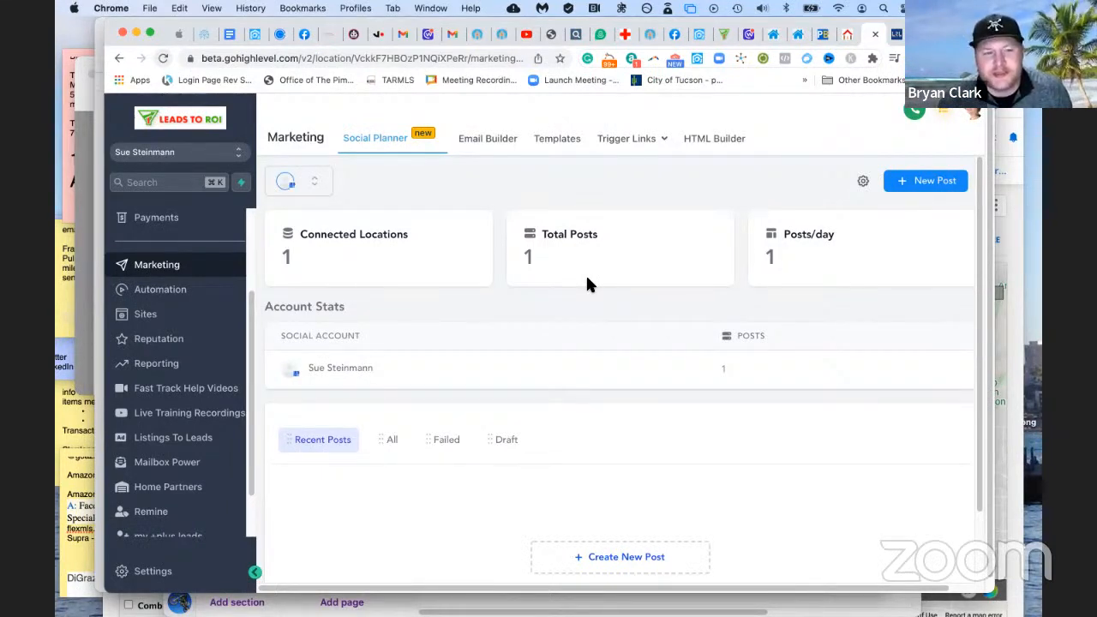
Find the Book With Me funnel among the site's funnels and open it
{"action": "left_click", "coordinate": [149, 319]}
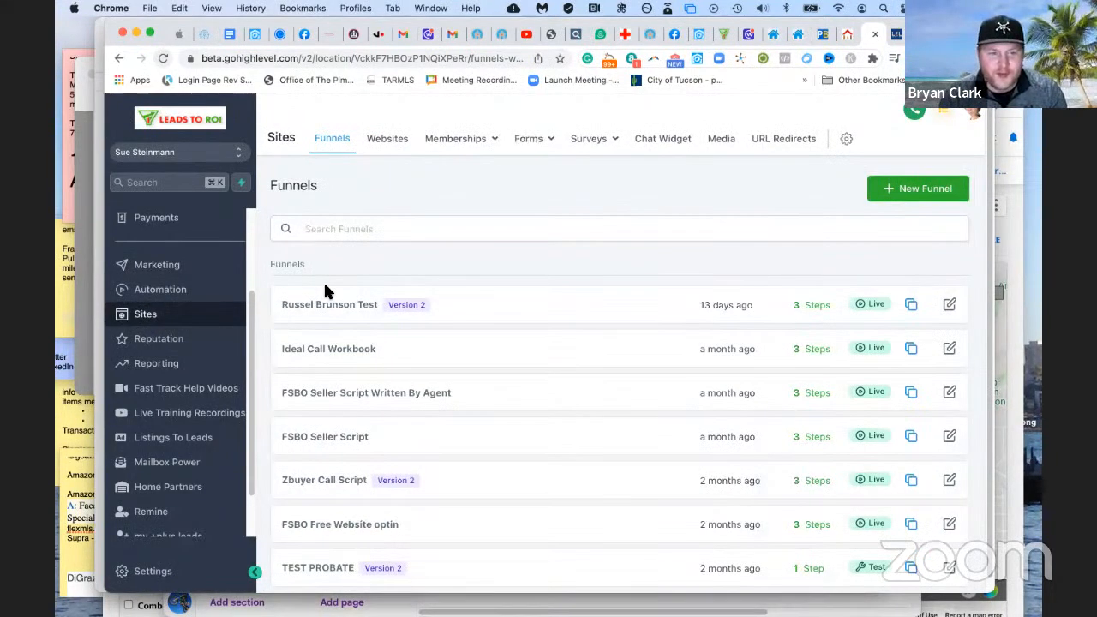
{"action": "scroll", "coordinate": [325, 286], "scroll_direction": "down", "scroll_amount": 2}
{"action": "scroll", "coordinate": [325, 291], "scroll_direction": "down", "scroll_amount": 5}
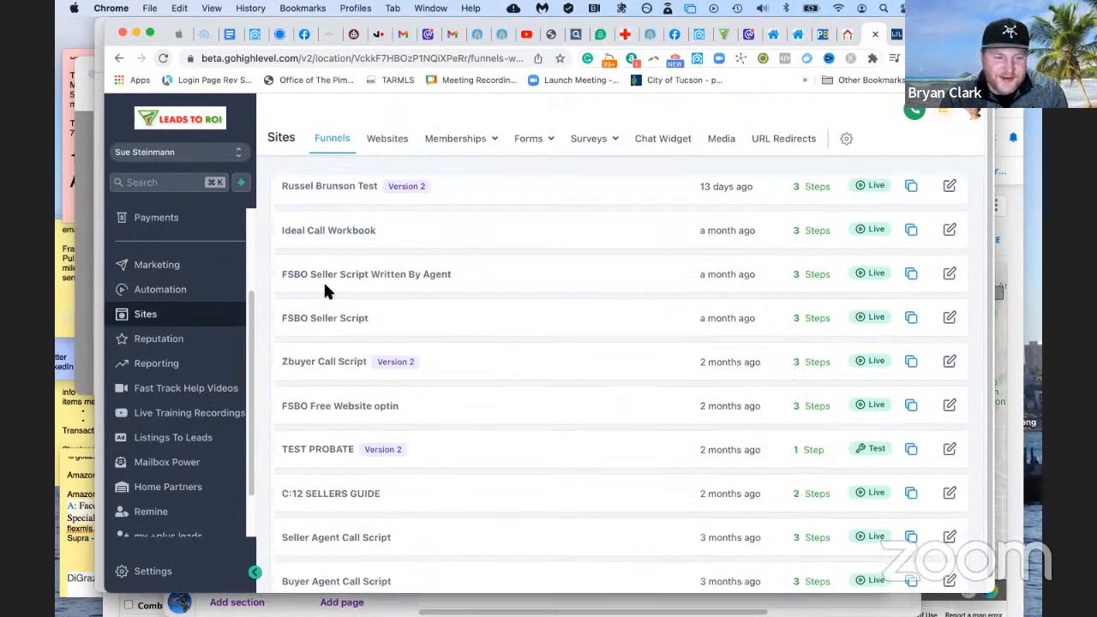
{"action": "scroll", "coordinate": [325, 291], "scroll_direction": "down", "scroll_amount": 7}
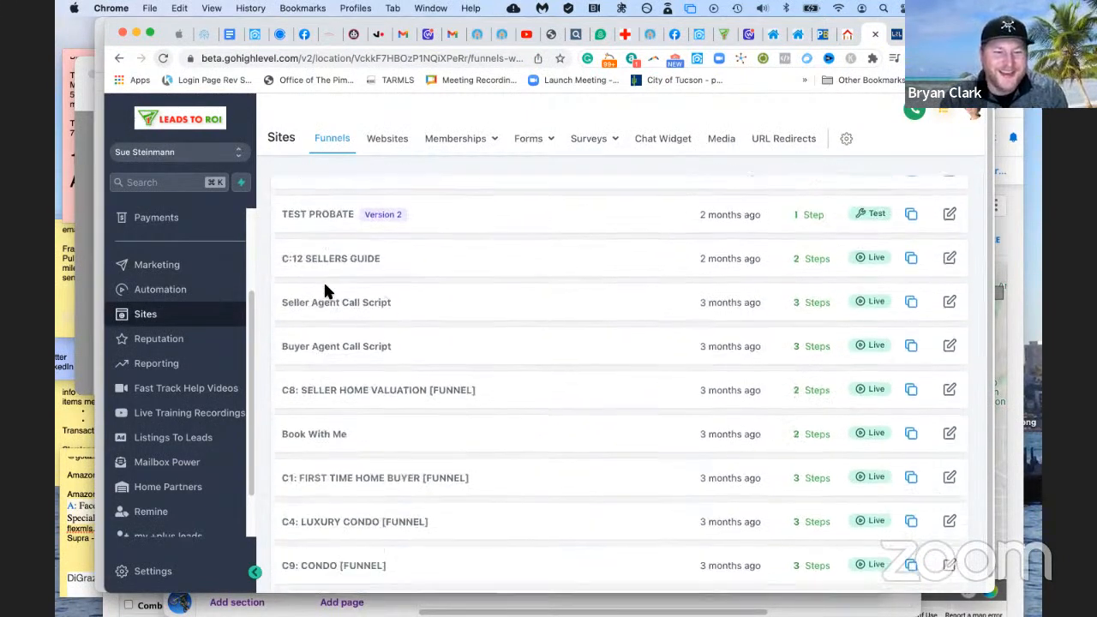
{"action": "scroll", "coordinate": [324, 291], "scroll_direction": "down", "scroll_amount": 9}
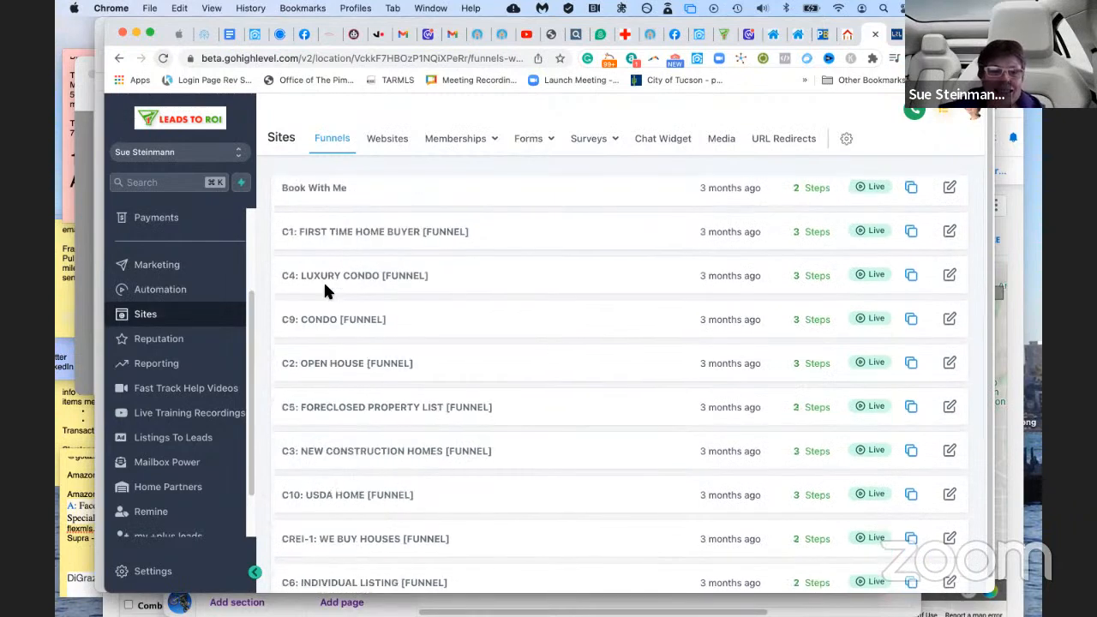
{"action": "scroll", "coordinate": [325, 292], "scroll_direction": "down", "scroll_amount": 8}
{"action": "scroll", "coordinate": [328, 293], "scroll_direction": "down", "scroll_amount": 2}
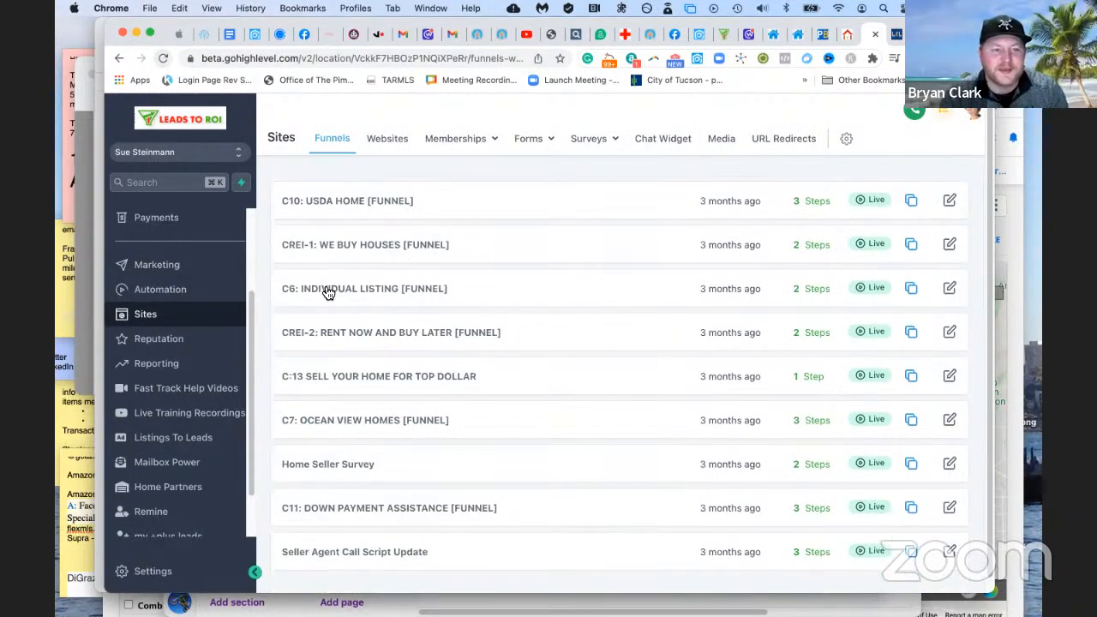
{"action": "scroll", "coordinate": [325, 292], "scroll_direction": "up", "scroll_amount": 5}
{"action": "scroll", "coordinate": [324, 287], "scroll_direction": "up", "scroll_amount": 3}
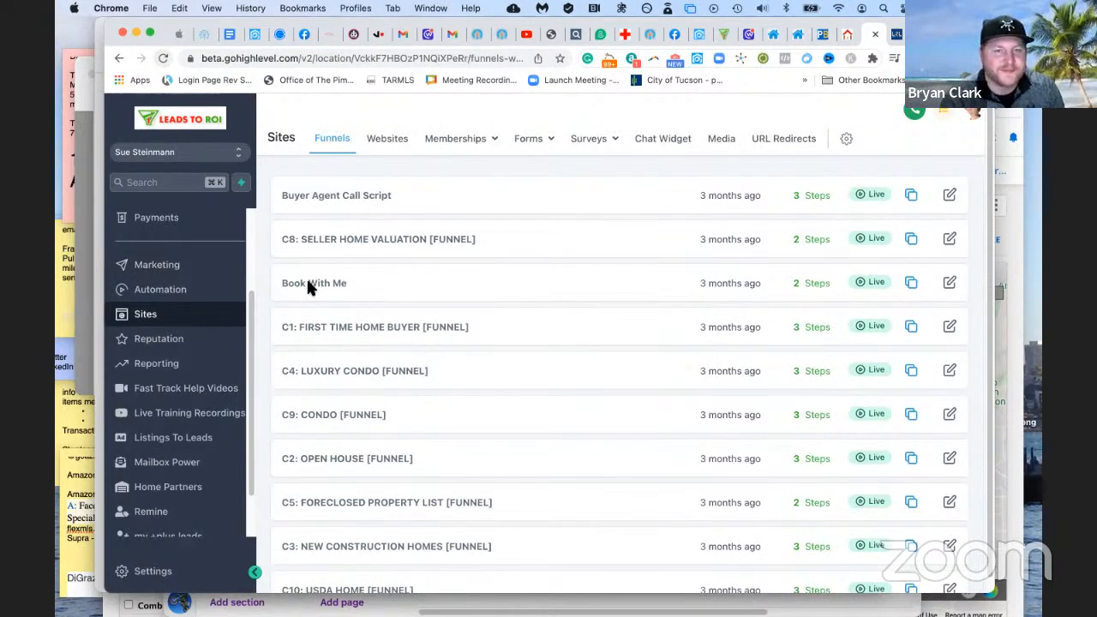
{"action": "left_click", "coordinate": [312, 287]}
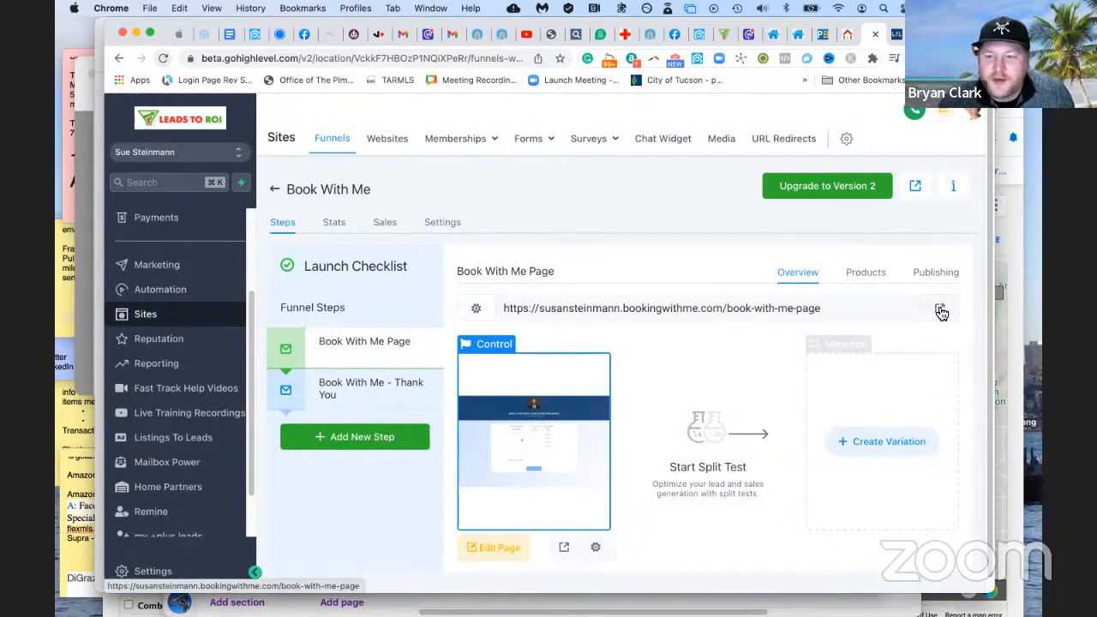
Copy the full web address of the Book With Me Page step
{"action": "left_click_drag", "start_coordinate": [821, 308], "coordinate": [451, 298]}
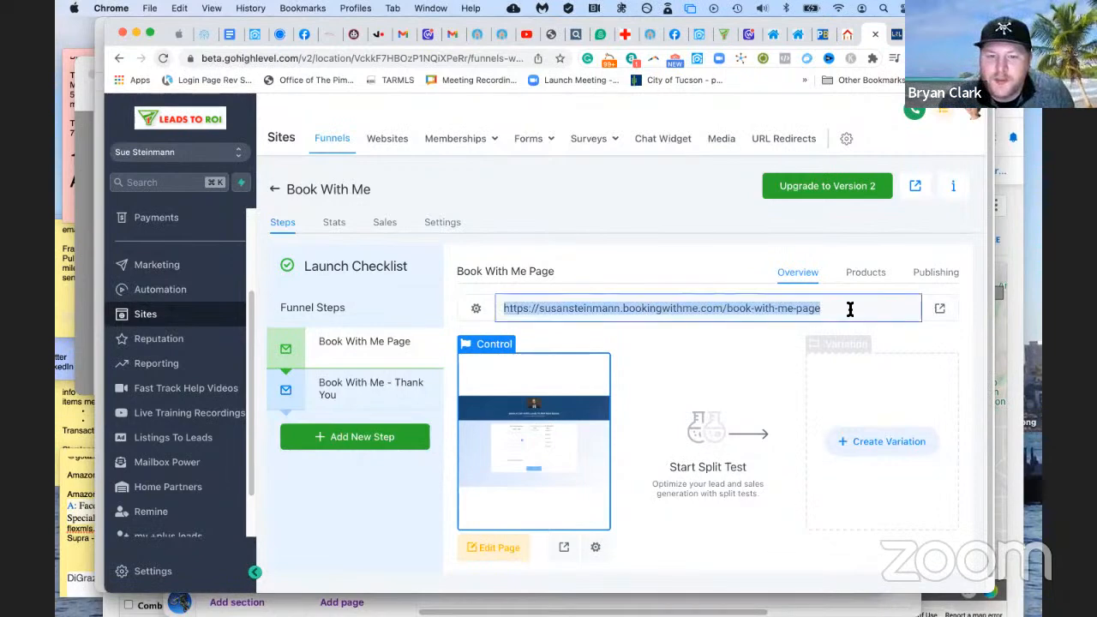
{"action": "right_click", "coordinate": [808, 309]}
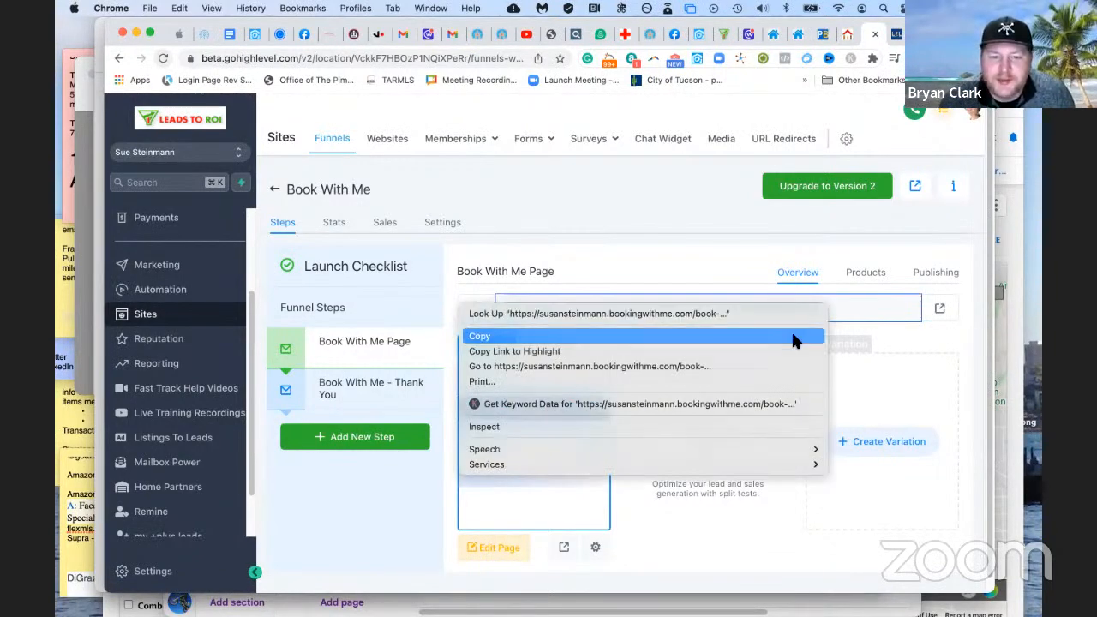
{"action": "left_click", "coordinate": [792, 340]}
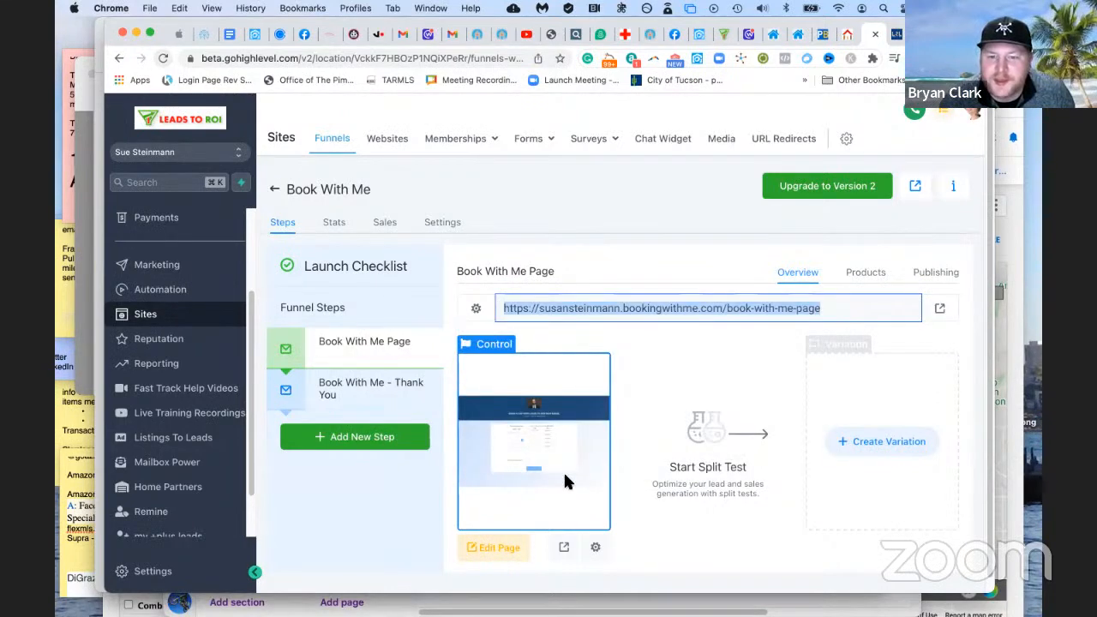
Preview the live Book With Me page, check the available call times for January 28, 2022, and return to the funnel
{"action": "left_click", "coordinate": [564, 547]}
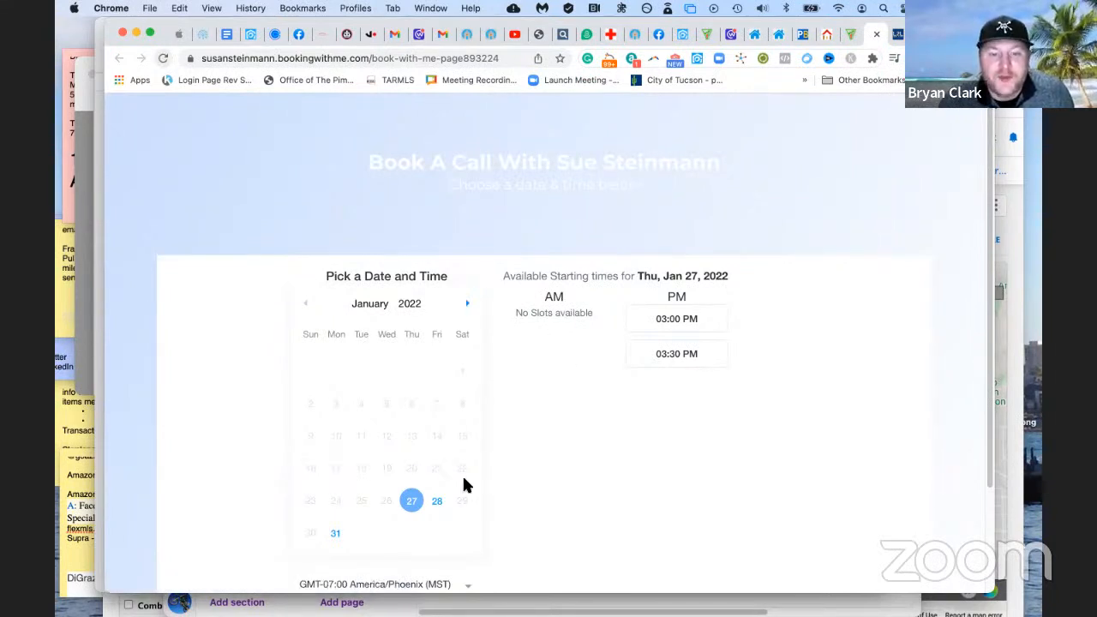
{"action": "left_click", "coordinate": [438, 506]}
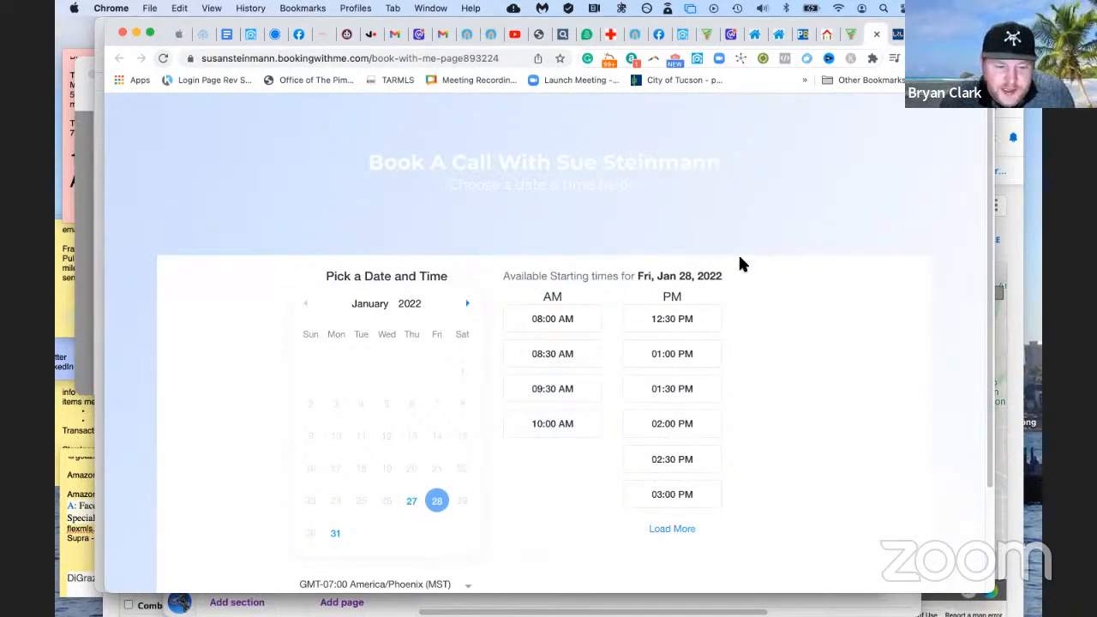
{"action": "scroll", "coordinate": [739, 260], "scroll_direction": "down", "scroll_amount": 3}
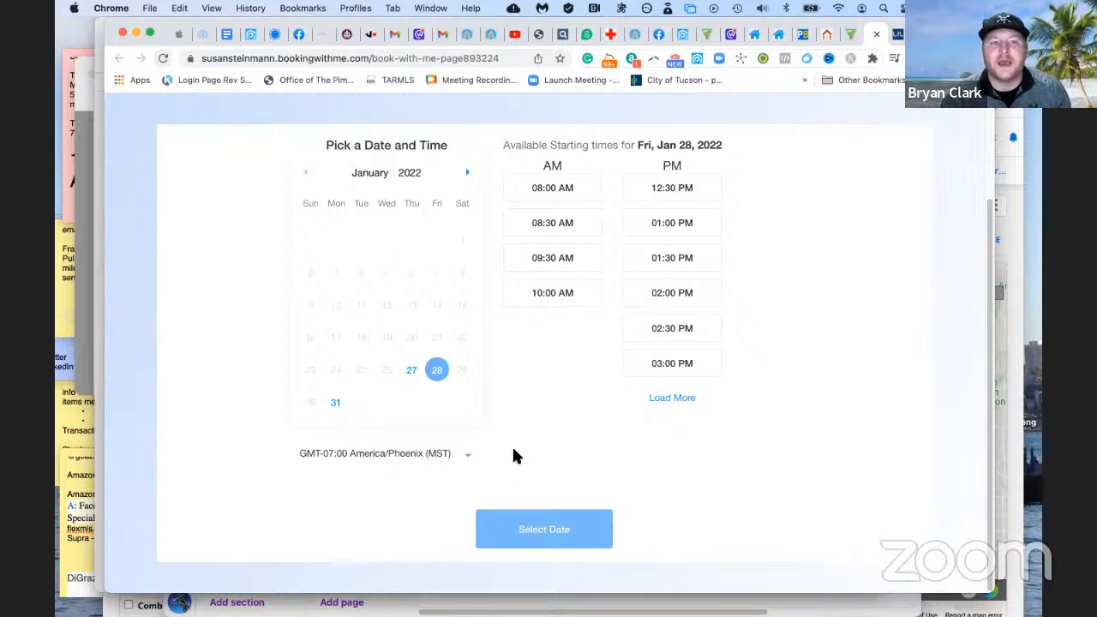
{"action": "left_click", "coordinate": [850, 33]}
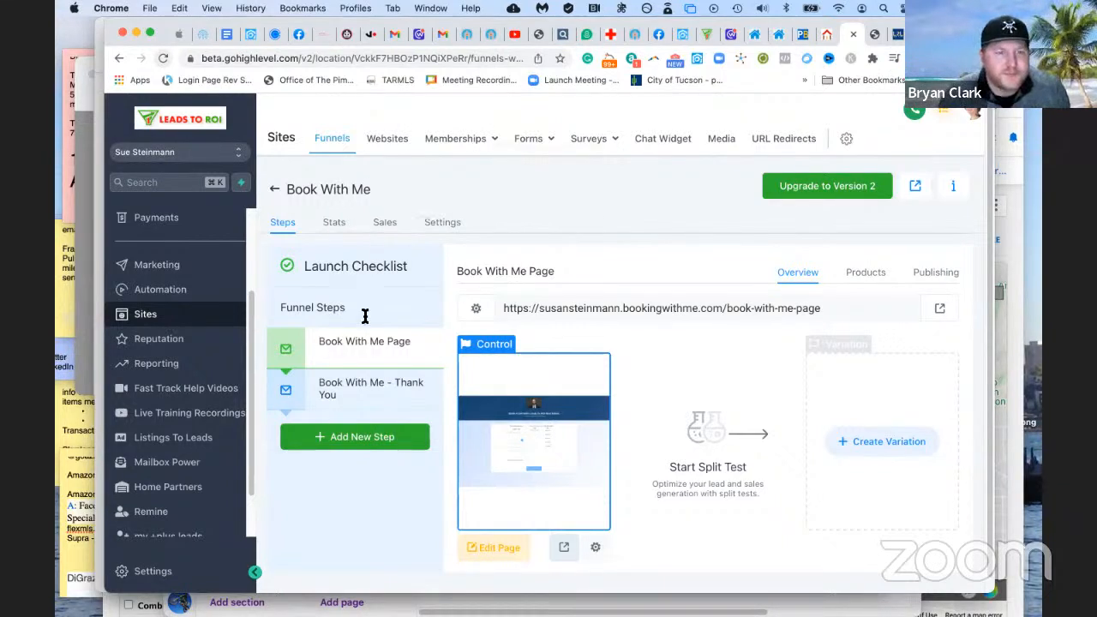
Open the account's Business Info settings and examine the company data, general options, and call and voicemail settings
{"action": "scroll", "coordinate": [333, 459], "scroll_direction": "down", "scroll_amount": 3}
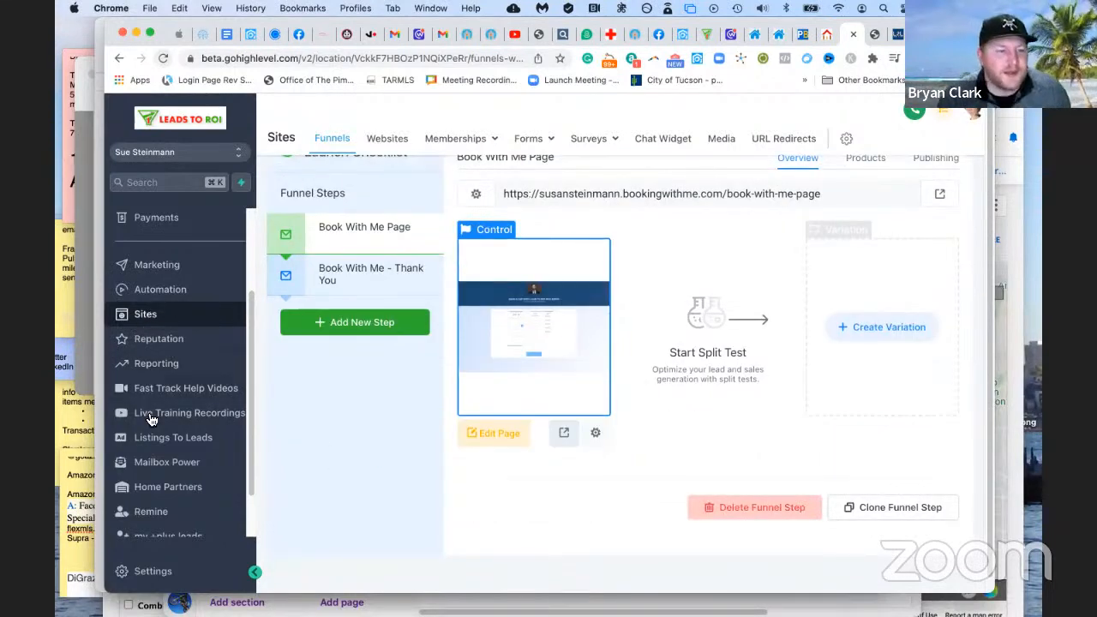
{"action": "left_click", "coordinate": [150, 575]}
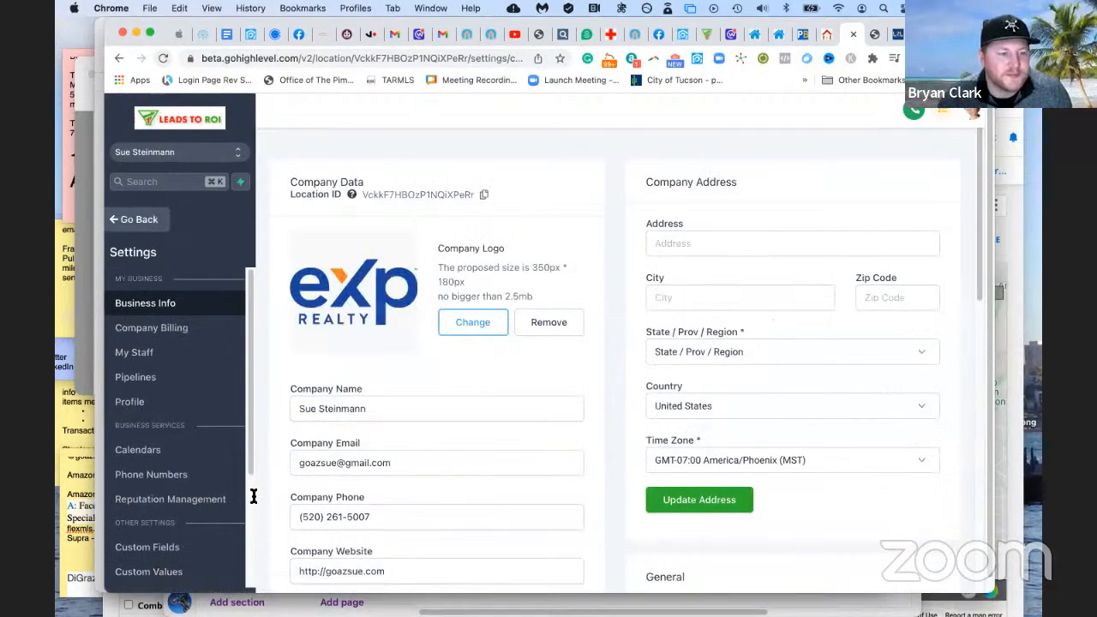
{"action": "scroll", "coordinate": [274, 506], "scroll_direction": "down", "scroll_amount": 3}
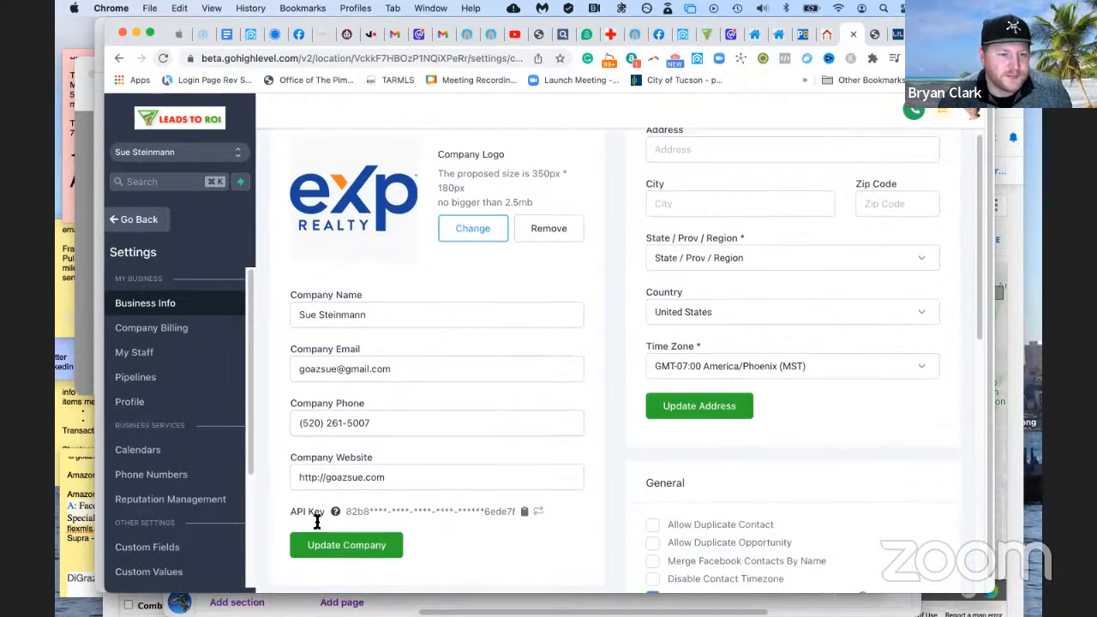
{"action": "scroll", "coordinate": [317, 521], "scroll_direction": "up", "scroll_amount": 2}
{"action": "scroll", "coordinate": [317, 521], "scroll_direction": "up", "scroll_amount": 1}
{"action": "scroll", "coordinate": [317, 521], "scroll_direction": "down", "scroll_amount": 4}
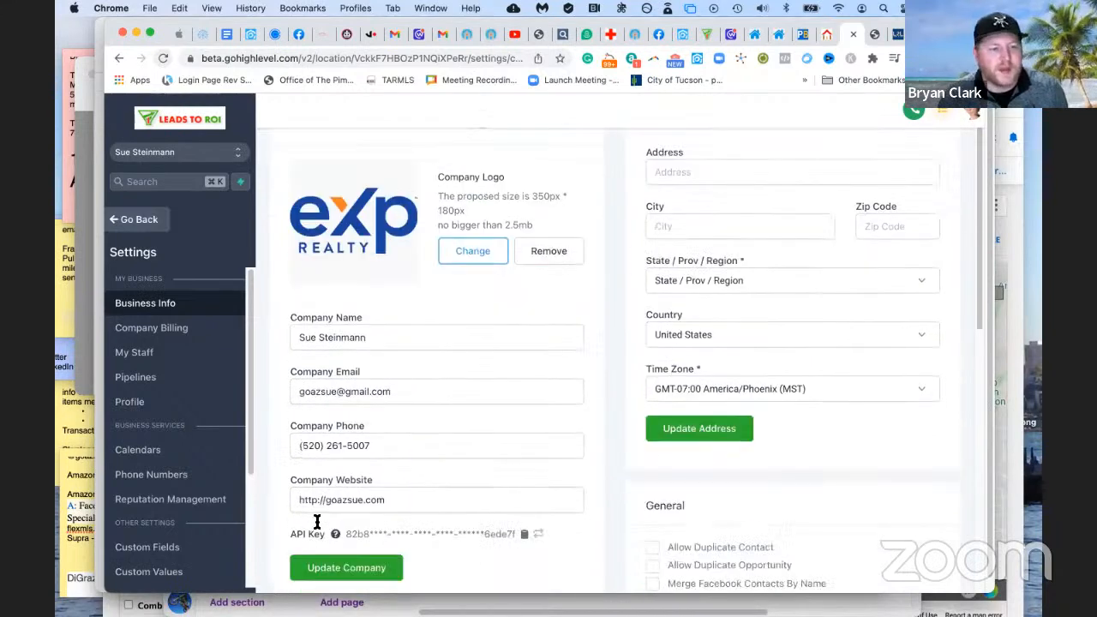
{"action": "scroll", "coordinate": [317, 521], "scroll_direction": "down", "scroll_amount": 2}
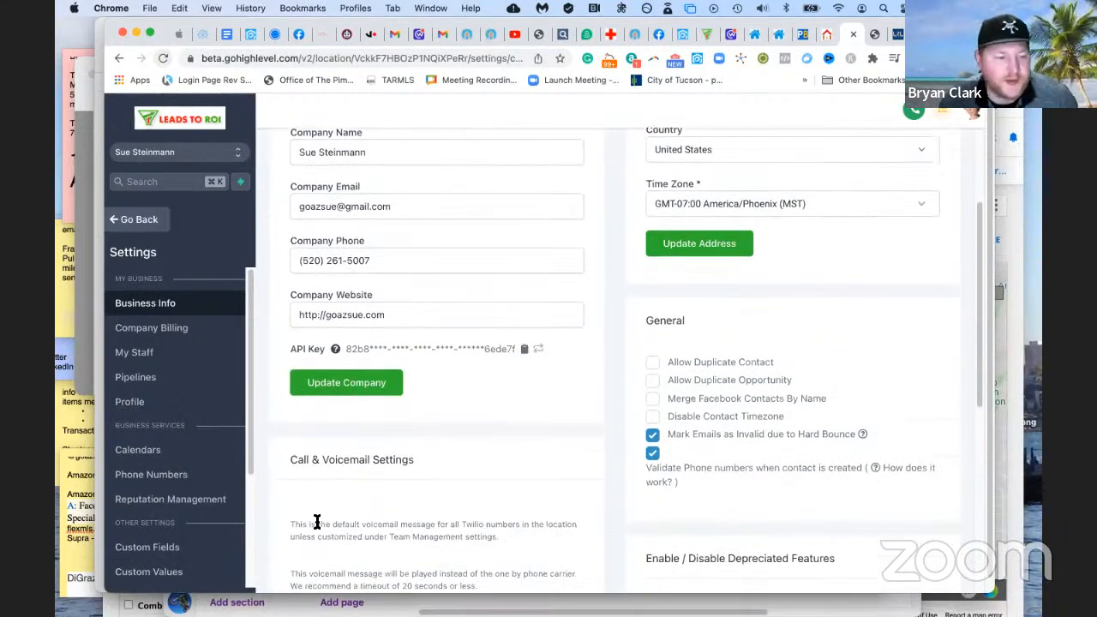
{"action": "scroll", "coordinate": [316, 522], "scroll_direction": "up", "scroll_amount": 5}
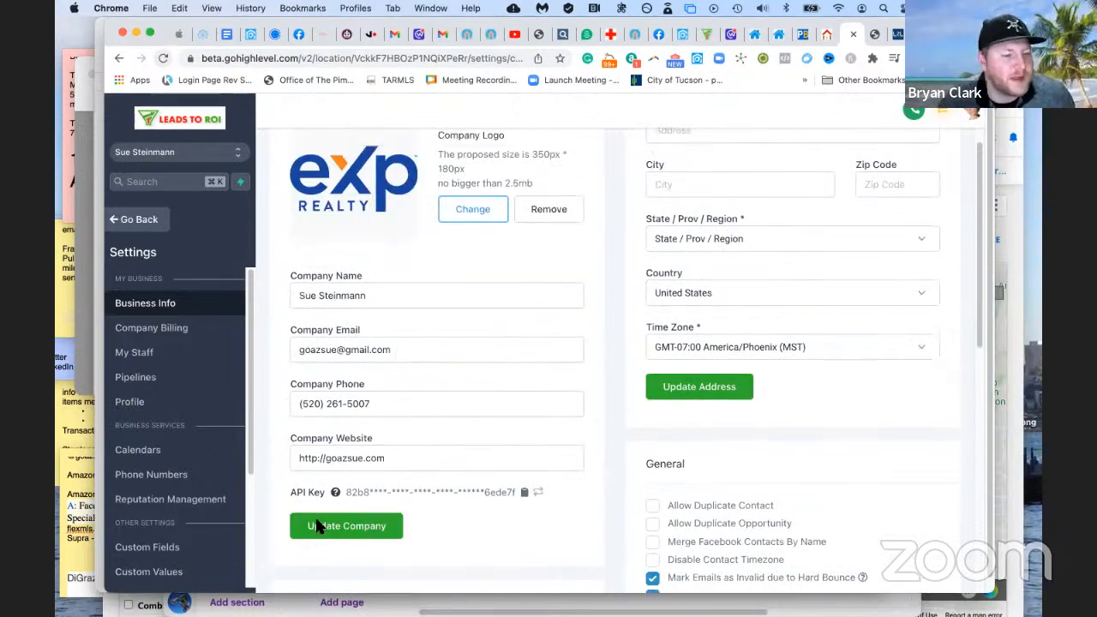
{"action": "scroll", "coordinate": [346, 488], "scroll_direction": "down", "scroll_amount": 13}
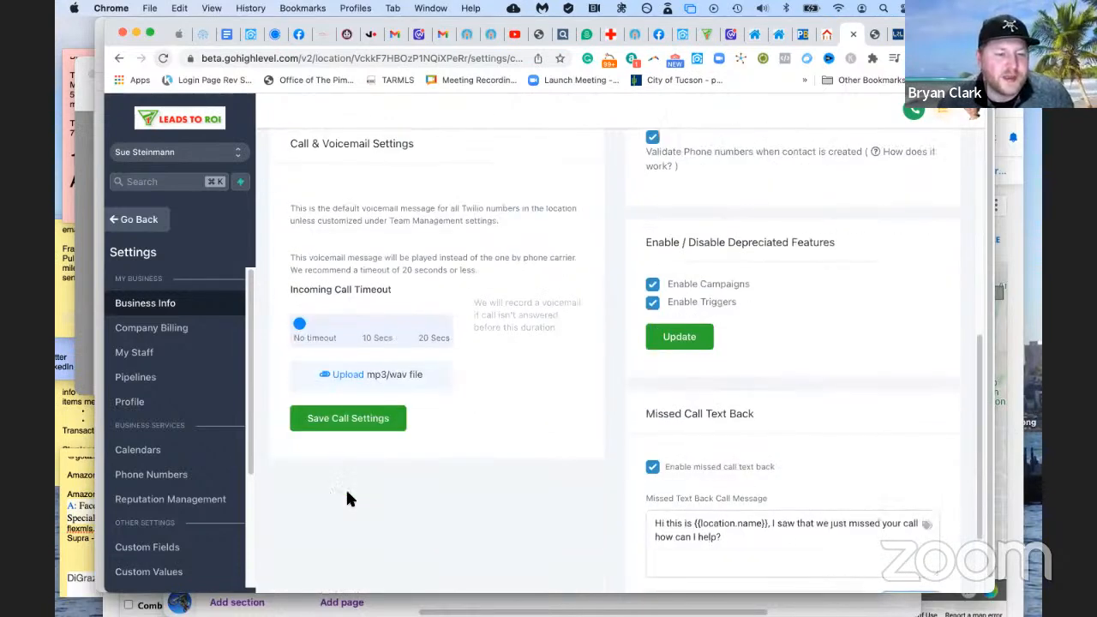
{"action": "scroll", "coordinate": [345, 488], "scroll_direction": "up", "scroll_amount": 2}
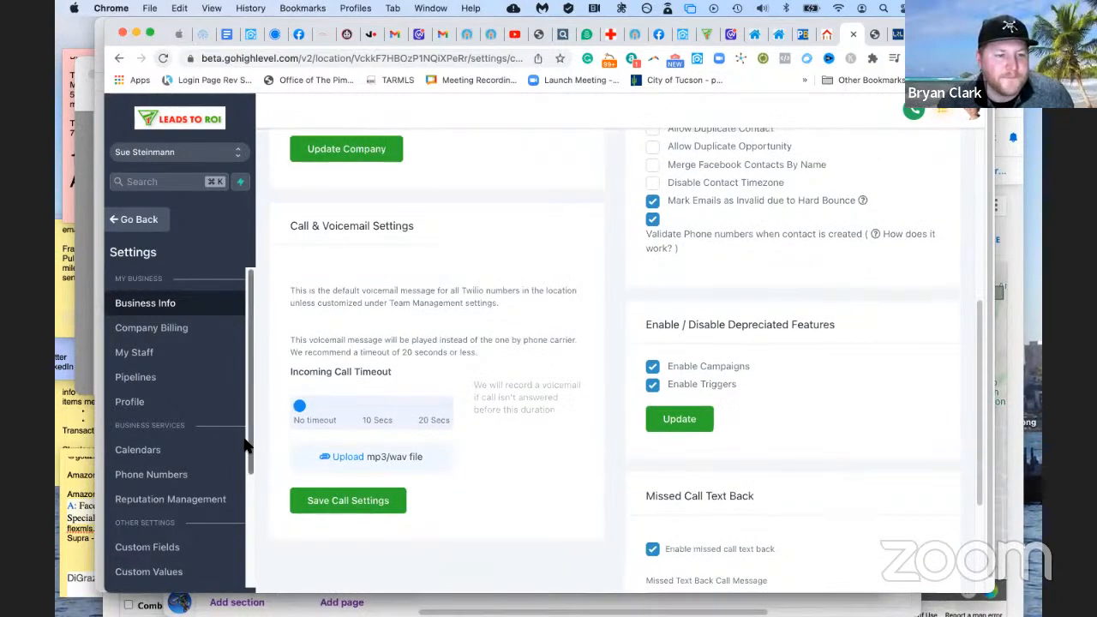
Open the account's Custom Values and look through the list around the Appointment Booking Funnel entry
{"action": "scroll", "coordinate": [246, 460], "scroll_direction": "down", "scroll_amount": 2}
{"action": "scroll", "coordinate": [247, 463], "scroll_direction": "down", "scroll_amount": 1}
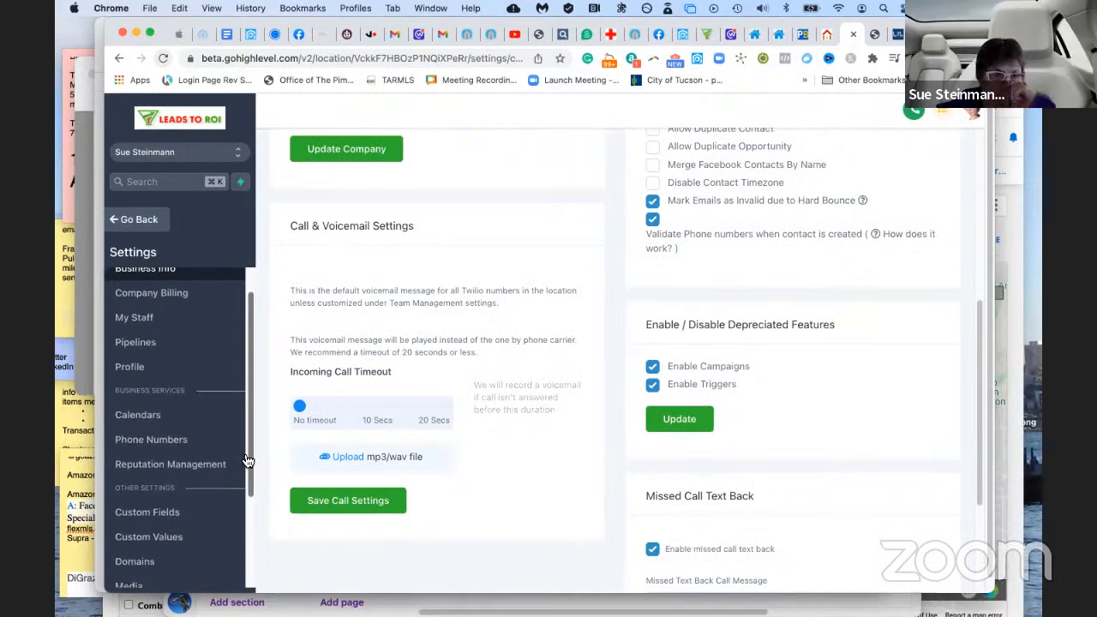
{"action": "left_click", "coordinate": [147, 525]}
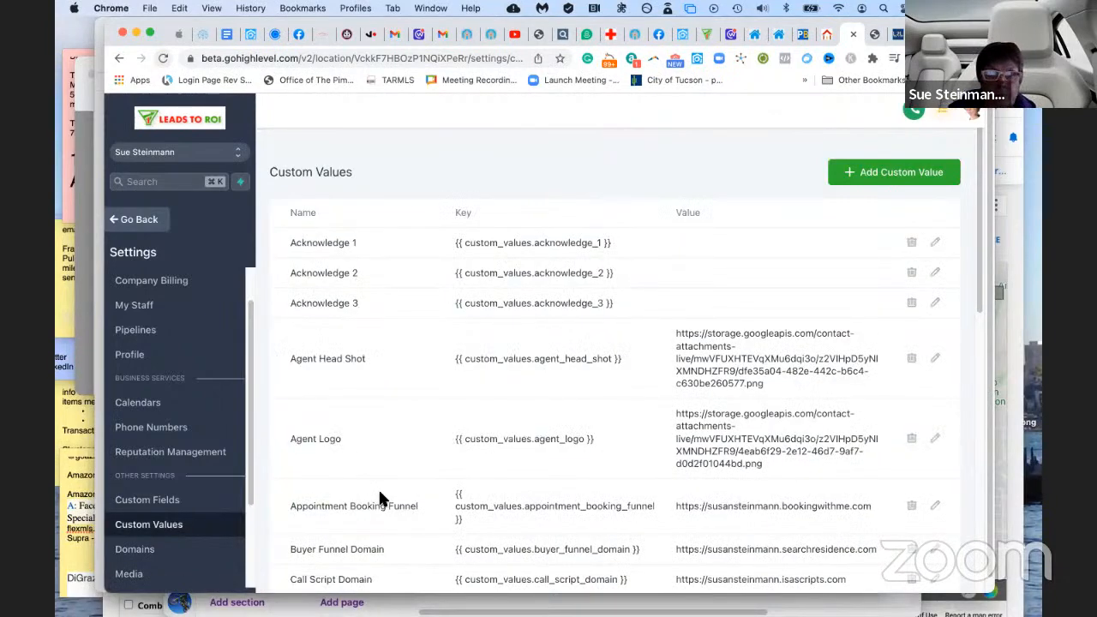
{"action": "scroll", "coordinate": [379, 493], "scroll_direction": "down", "scroll_amount": 1}
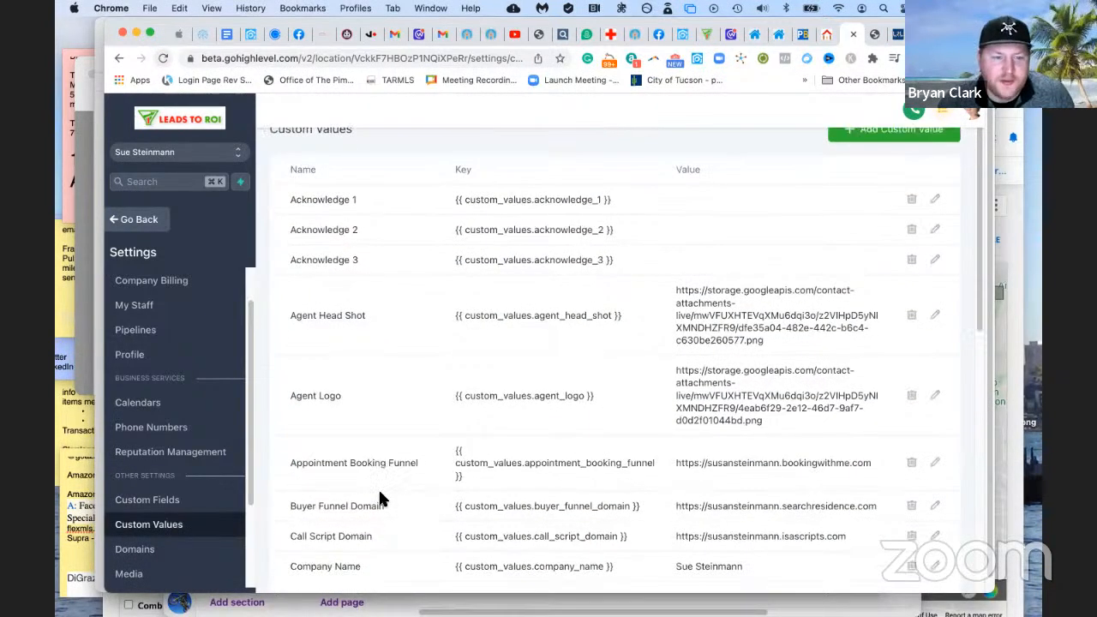
Look through the rest of the custom values down to the user id entry and return to the Appointment Booking Funnel entry
{"action": "scroll", "coordinate": [380, 494], "scroll_direction": "down", "scroll_amount": 5}
{"action": "scroll", "coordinate": [380, 493], "scroll_direction": "down", "scroll_amount": 2}
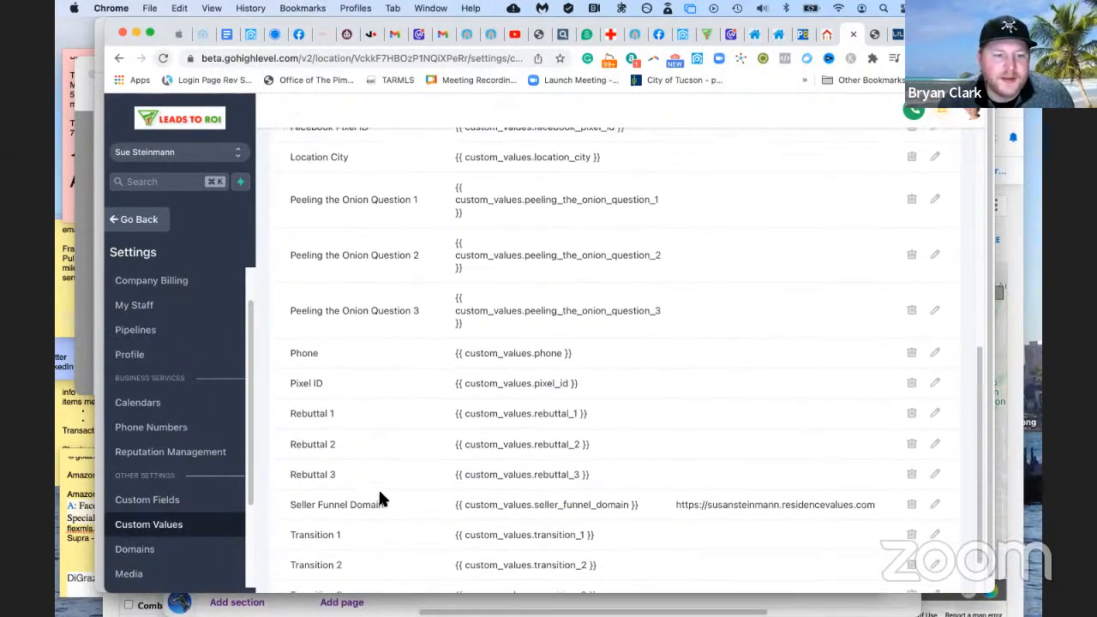
{"action": "scroll", "coordinate": [381, 499], "scroll_direction": "down", "scroll_amount": 1}
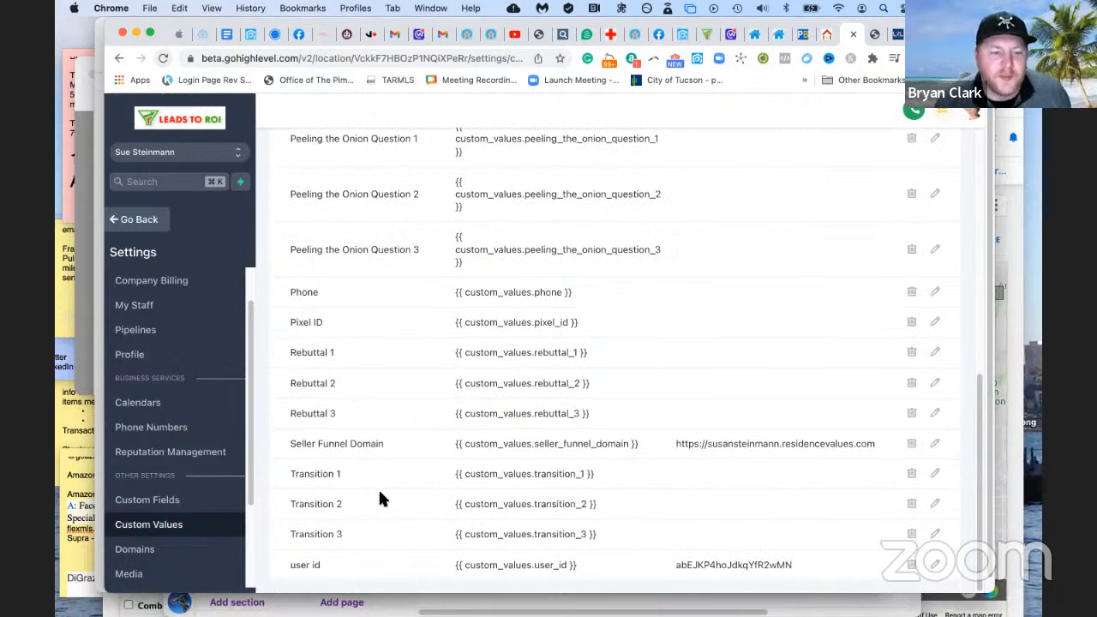
{"action": "scroll", "coordinate": [379, 499], "scroll_direction": "up", "scroll_amount": 2}
{"action": "scroll", "coordinate": [378, 498], "scroll_direction": "up", "scroll_amount": 2}
{"action": "scroll", "coordinate": [379, 497], "scroll_direction": "up", "scroll_amount": 2}
{"action": "scroll", "coordinate": [380, 499], "scroll_direction": "up", "scroll_amount": 3}
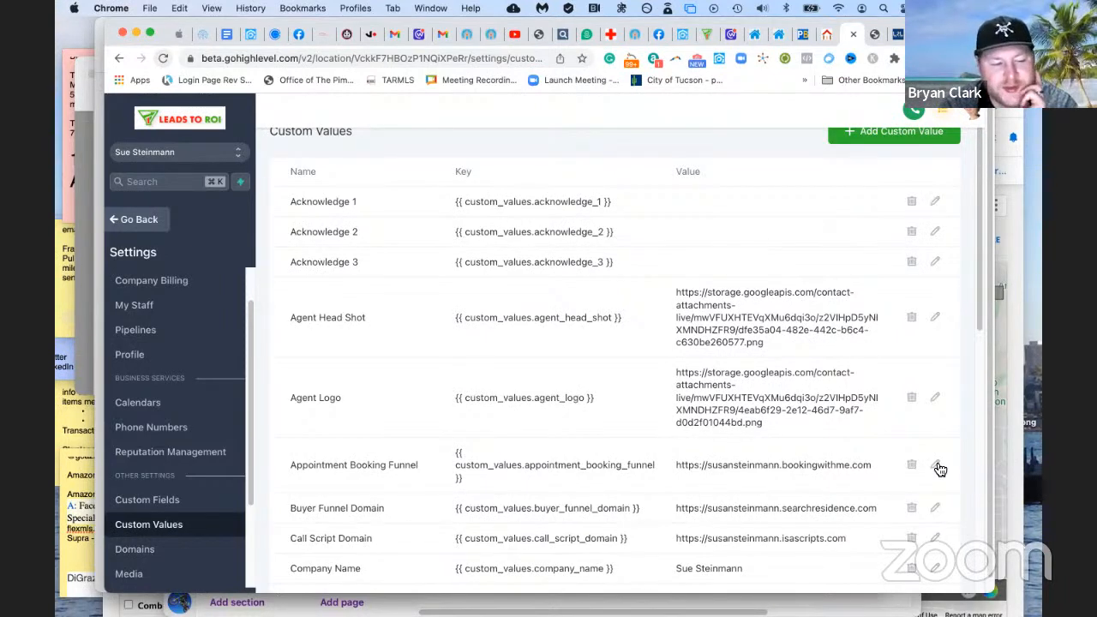
Open the account's Domains settings and check which default page the bookingwithme.com domain uses, leaving its settings unsaved
{"action": "left_click", "coordinate": [132, 555]}
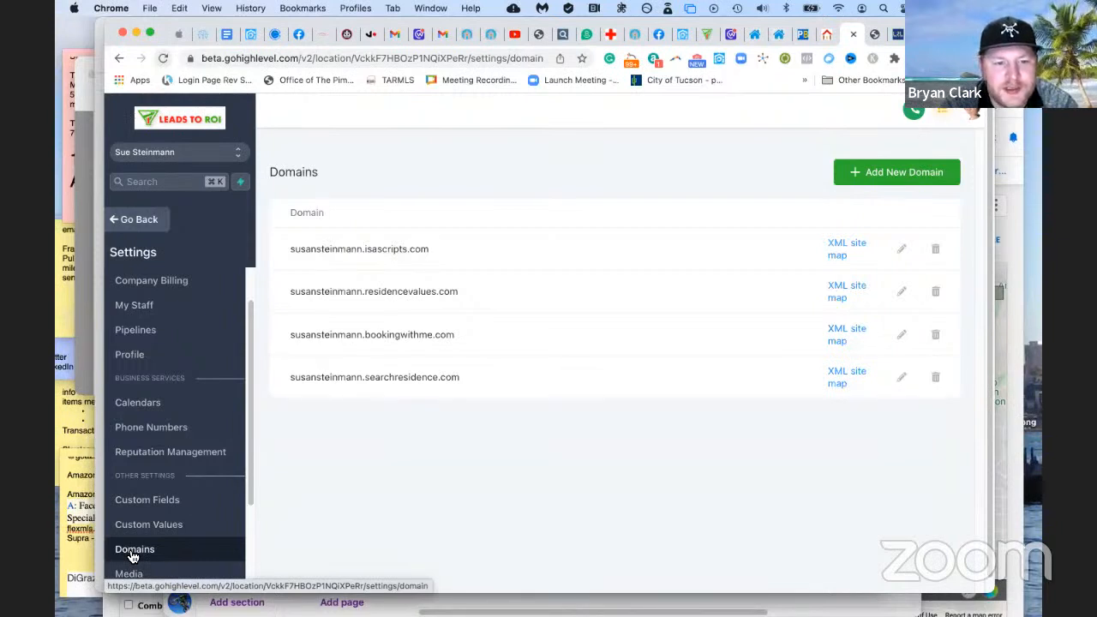
{"action": "left_click", "coordinate": [901, 335]}
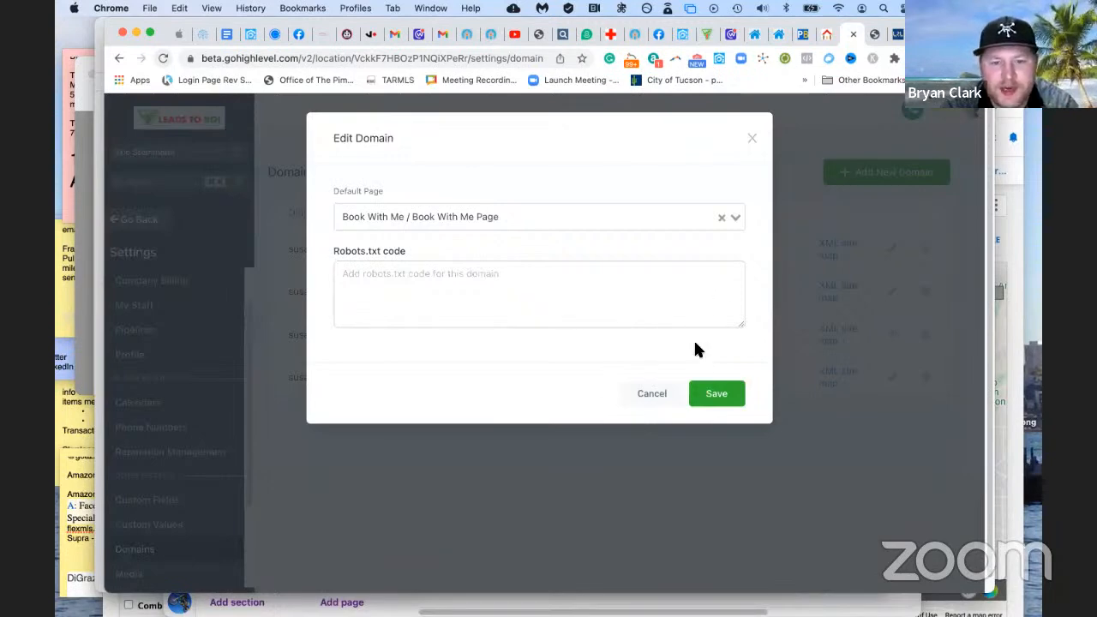
{"action": "left_click", "coordinate": [650, 397]}
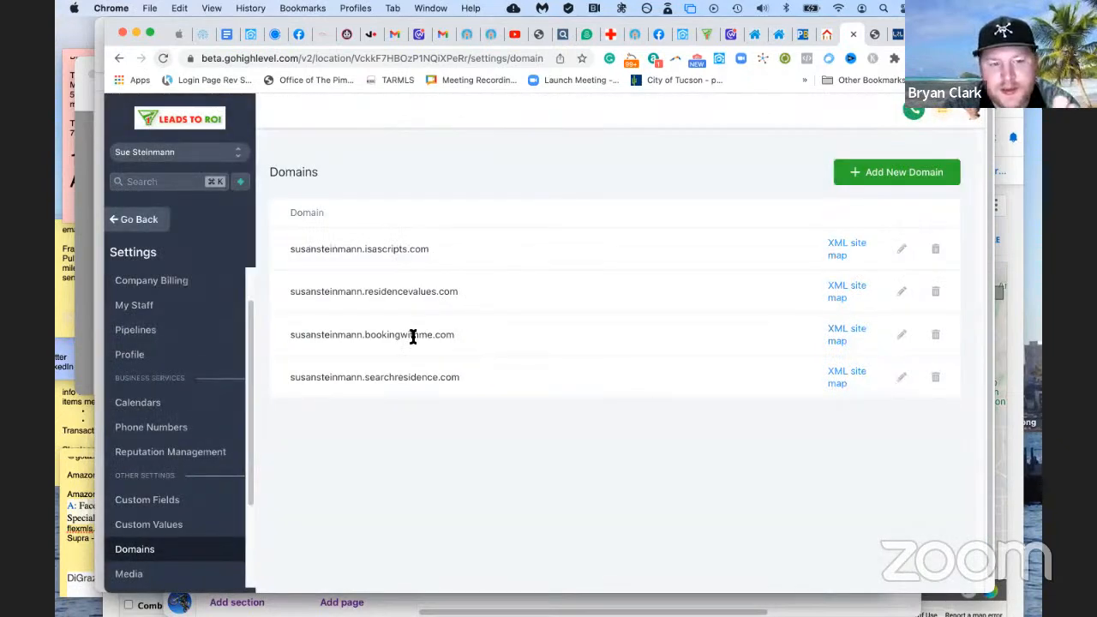
Copy the account's bookingwithme.com domain and open it in a new browser tab
{"action": "left_click_drag", "start_coordinate": [457, 332], "coordinate": [290, 341]}
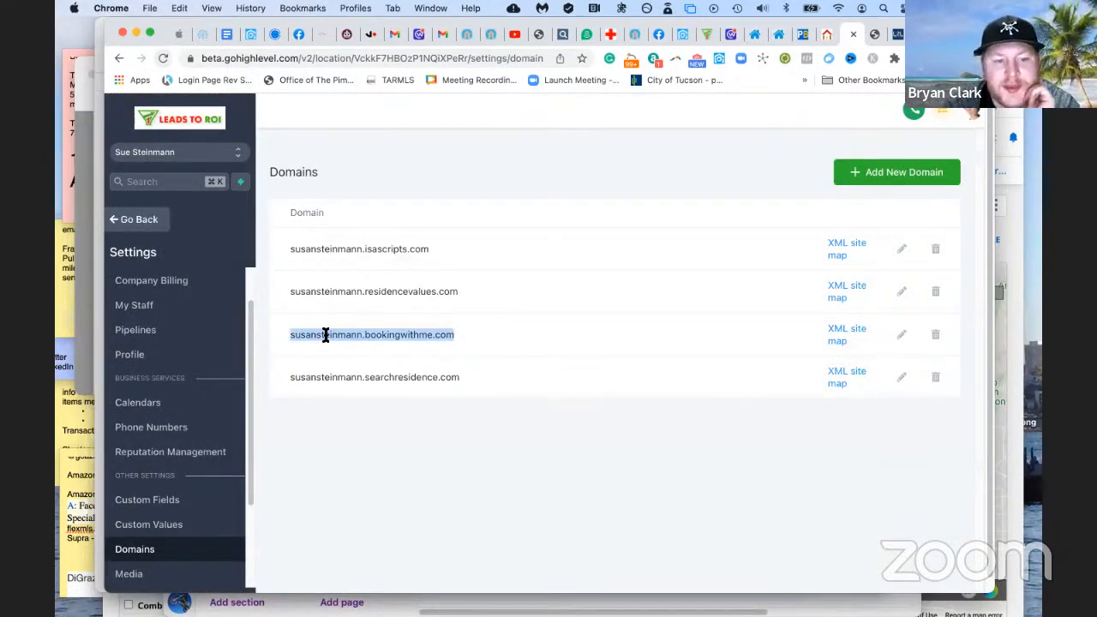
{"action": "right_click", "coordinate": [326, 339]}
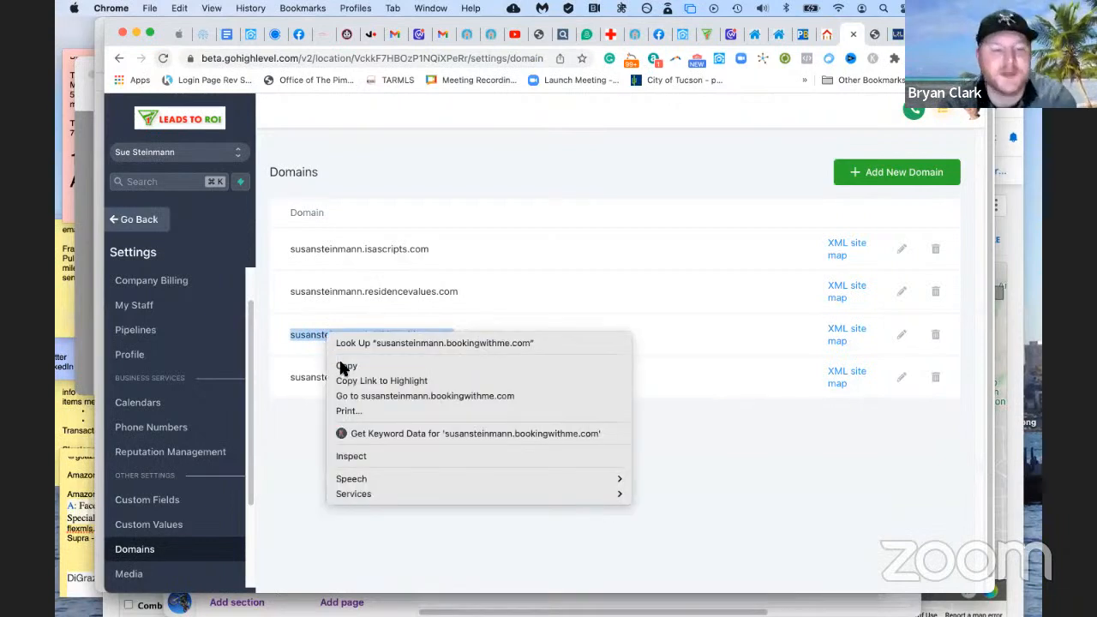
{"action": "left_click", "coordinate": [341, 365]}
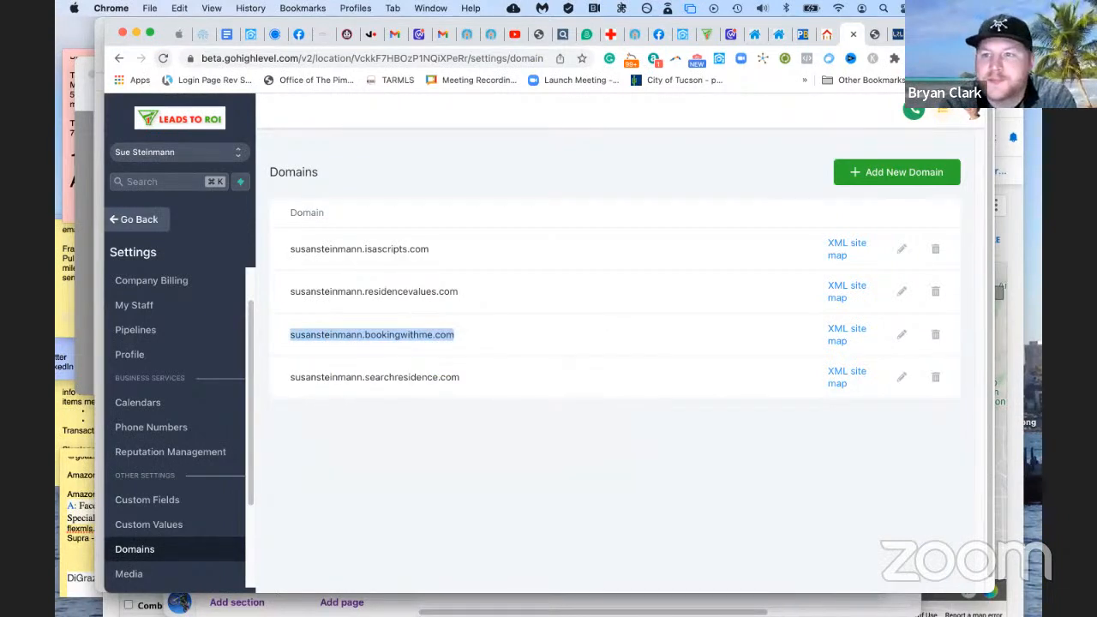
{"action": "key", "text": "super+t"}
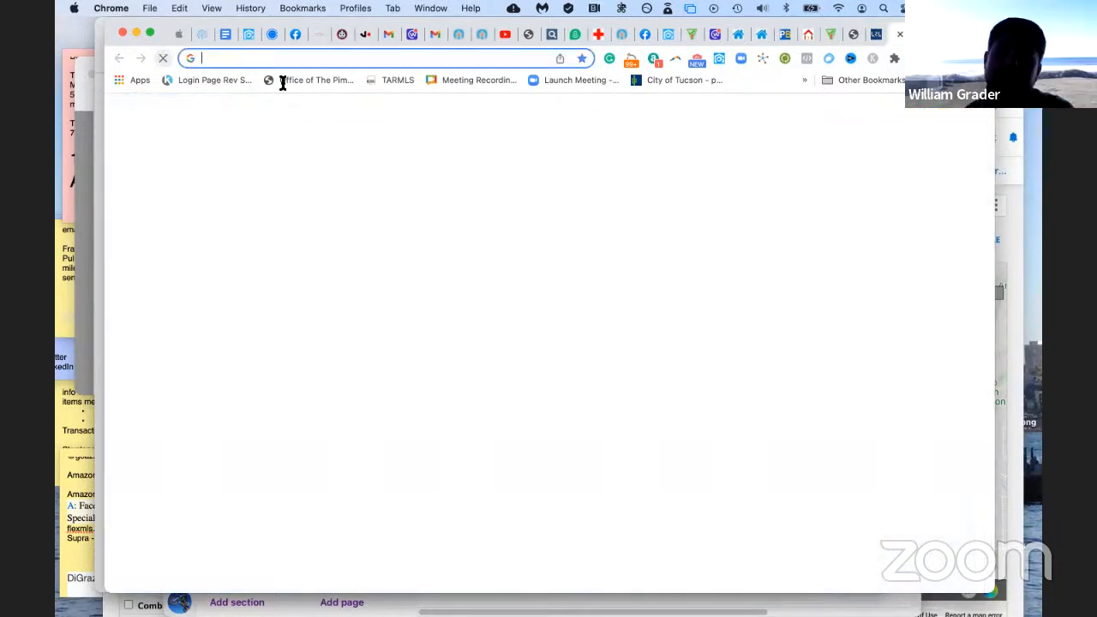
{"action": "key", "text": "super+v"}
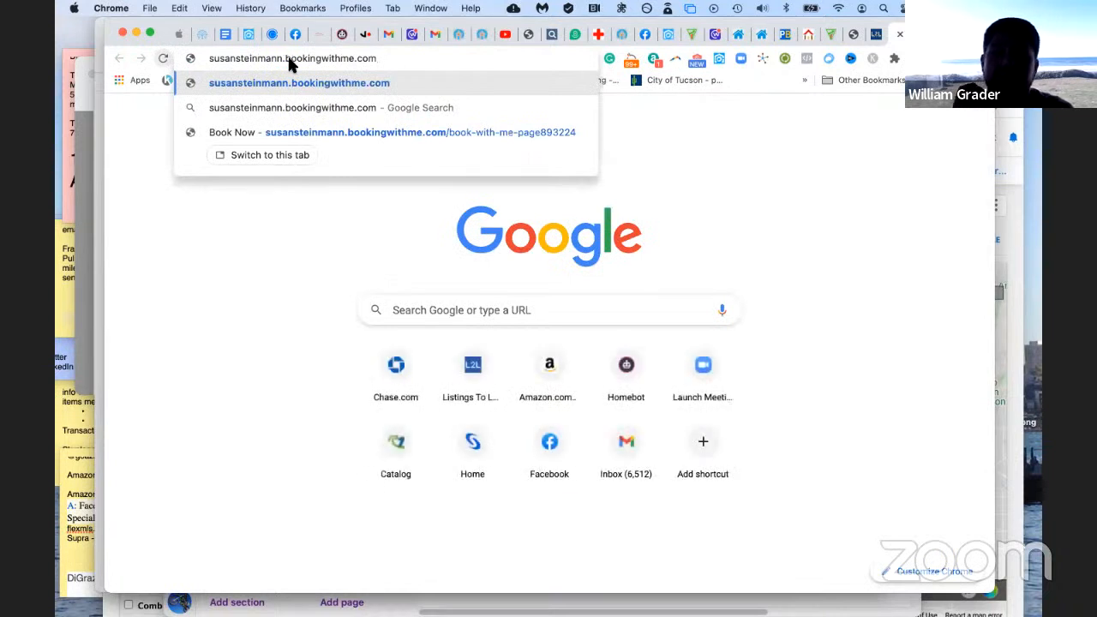
{"action": "key", "text": "Return"}
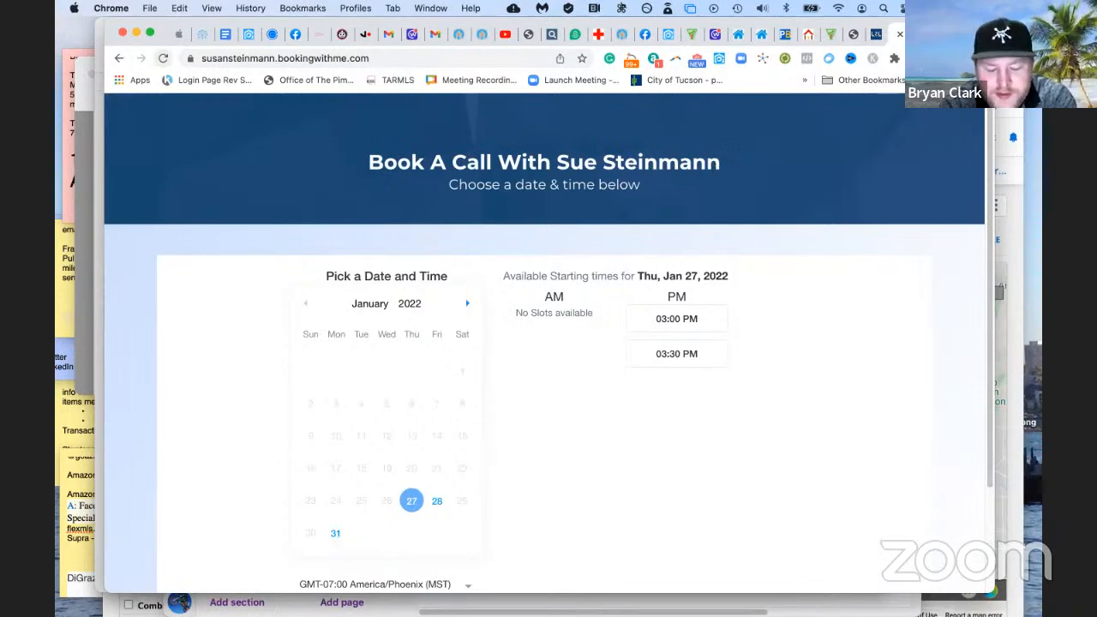
Return to the Book With Me funnel and open its Book With Me Page for editing
{"action": "left_click_drag", "start_coordinate": [825, 35], "coordinate": [849, 37]}
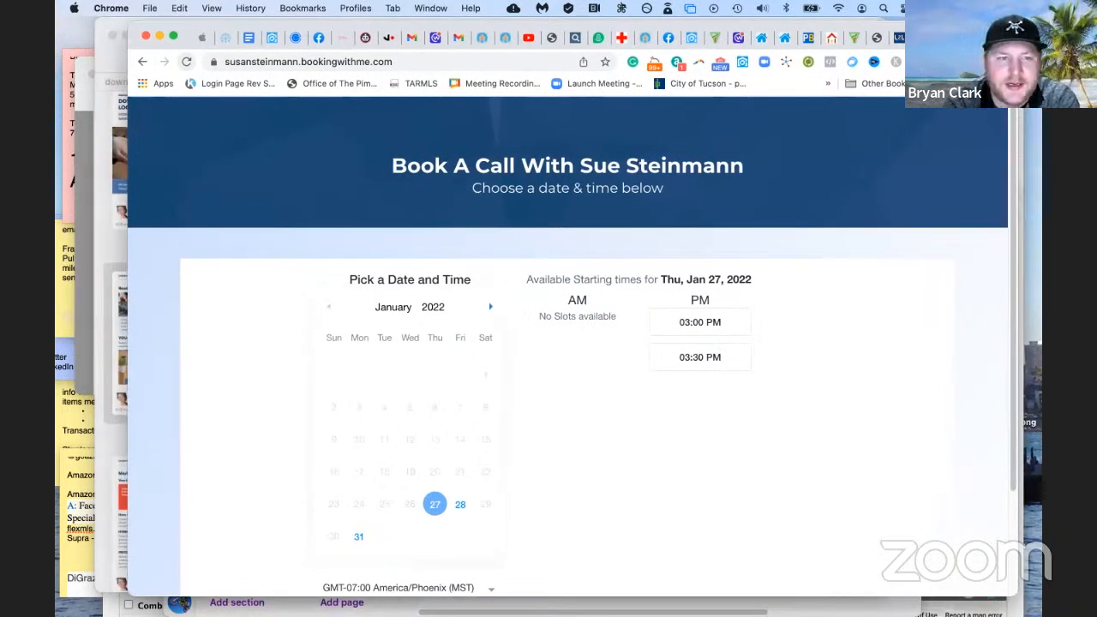
{"action": "left_click", "coordinate": [851, 38]}
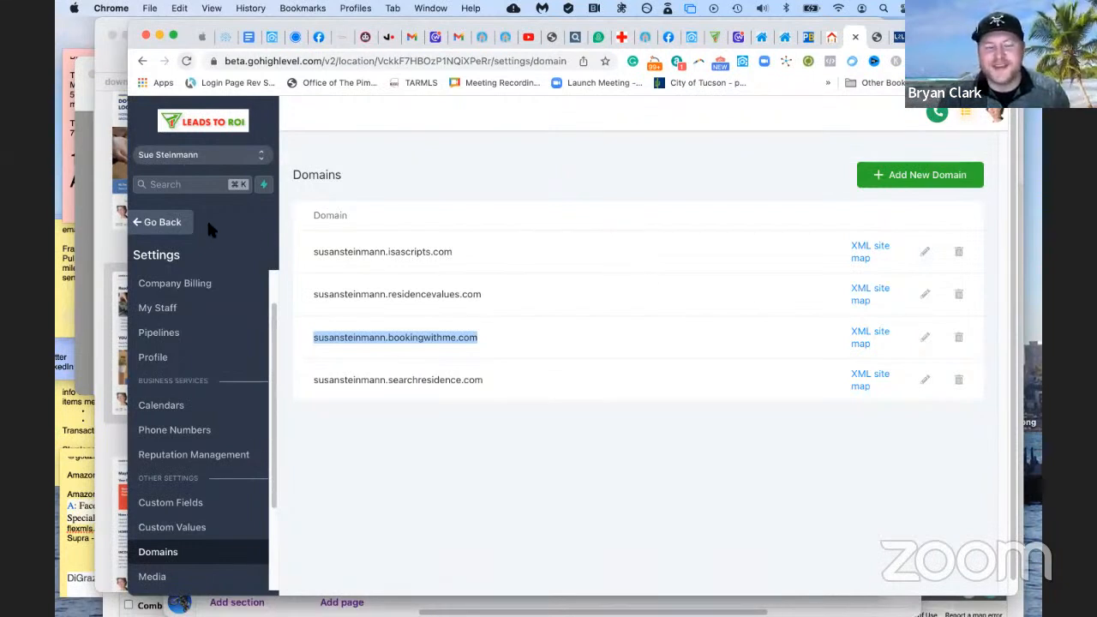
{"action": "left_click", "coordinate": [161, 228]}
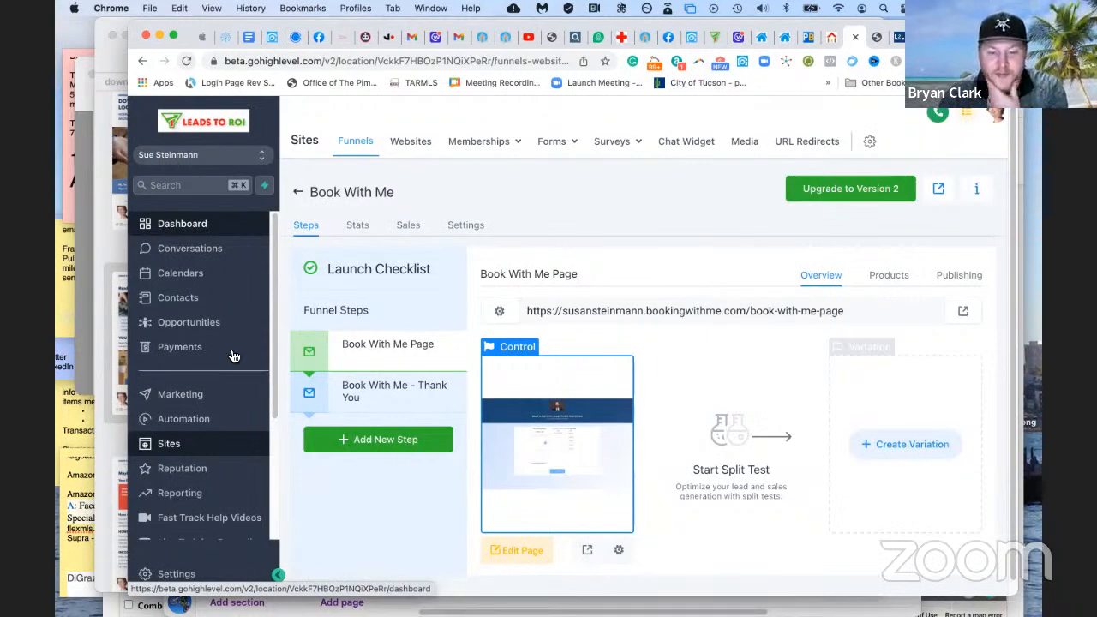
{"action": "left_click", "coordinate": [516, 551]}
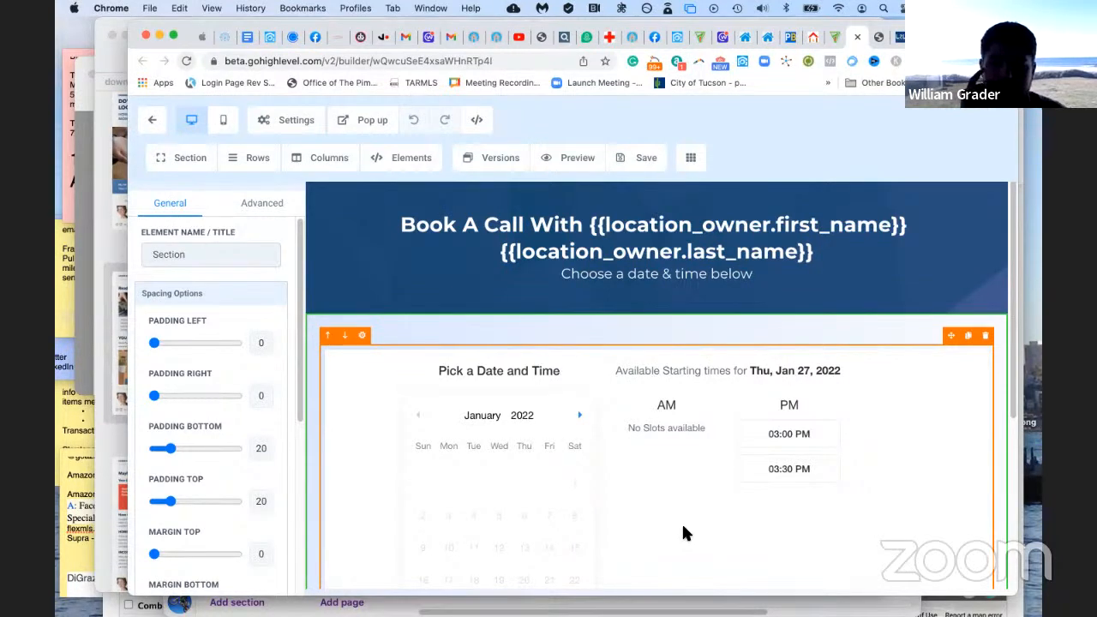
Add a Reviews element directly below the booking calendar on the Book With Me Page
{"action": "scroll", "coordinate": [765, 534], "scroll_direction": "down", "scroll_amount": 5}
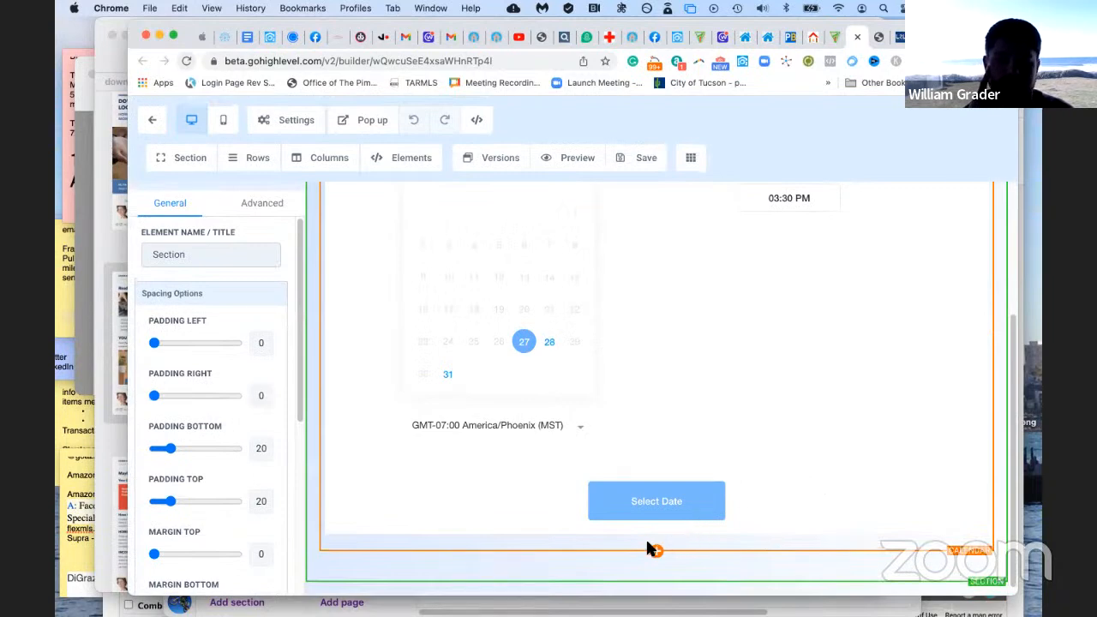
{"action": "left_click", "coordinate": [702, 550]}
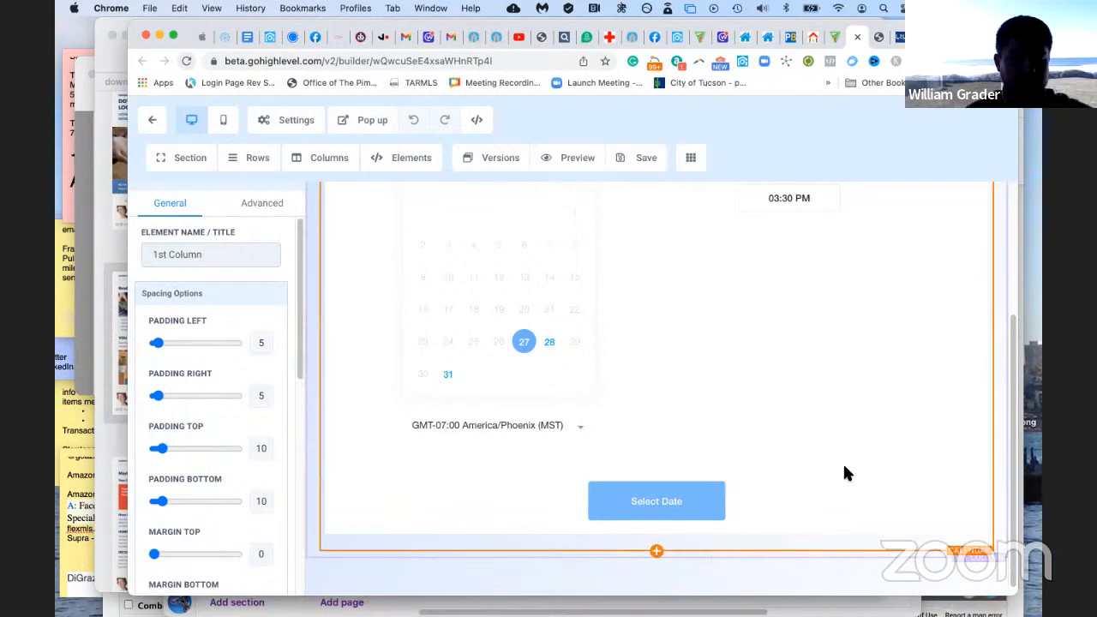
{"action": "left_click", "coordinate": [656, 552]}
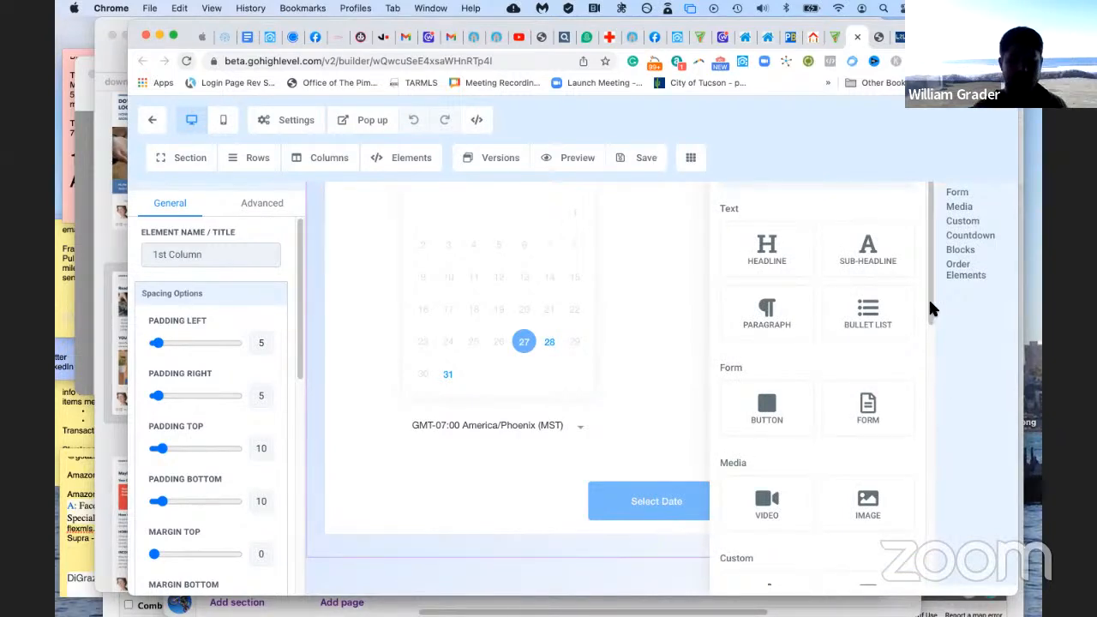
{"action": "scroll", "coordinate": [916, 387], "scroll_direction": "down", "scroll_amount": 2}
{"action": "scroll", "coordinate": [917, 391], "scroll_direction": "down", "scroll_amount": 8}
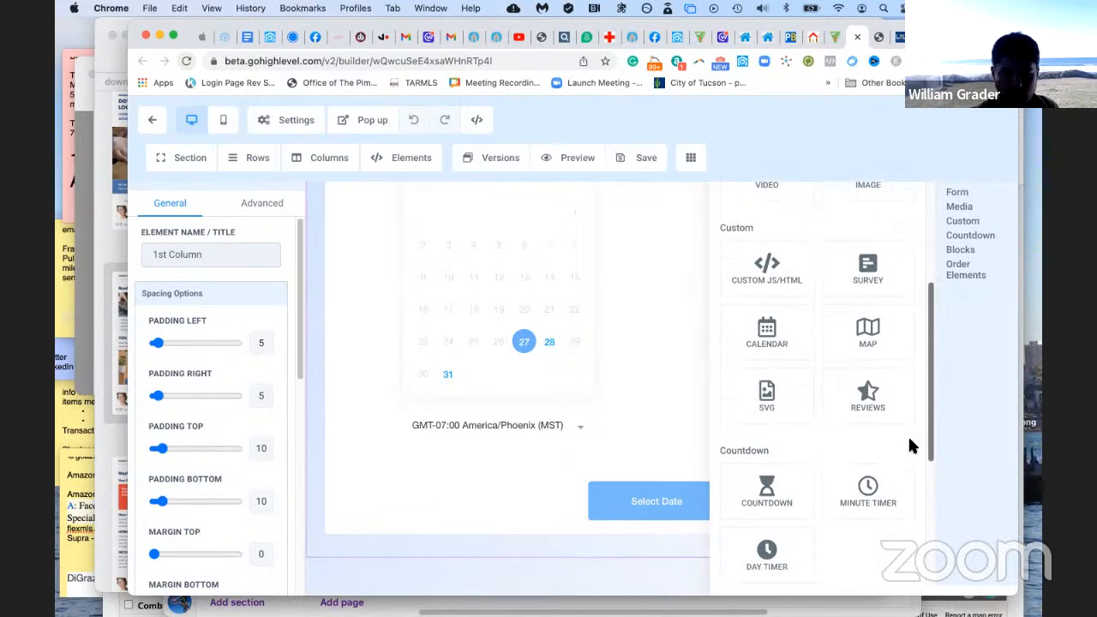
{"action": "scroll", "coordinate": [909, 476], "scroll_direction": "down", "scroll_amount": 4}
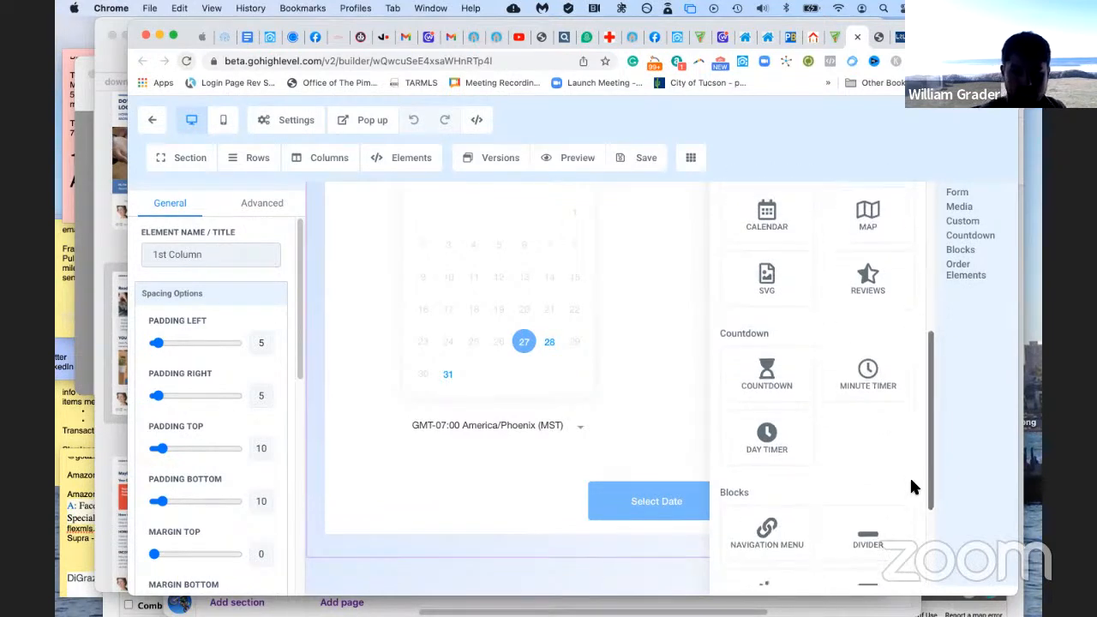
{"action": "scroll", "coordinate": [913, 535], "scroll_direction": "down", "scroll_amount": 2}
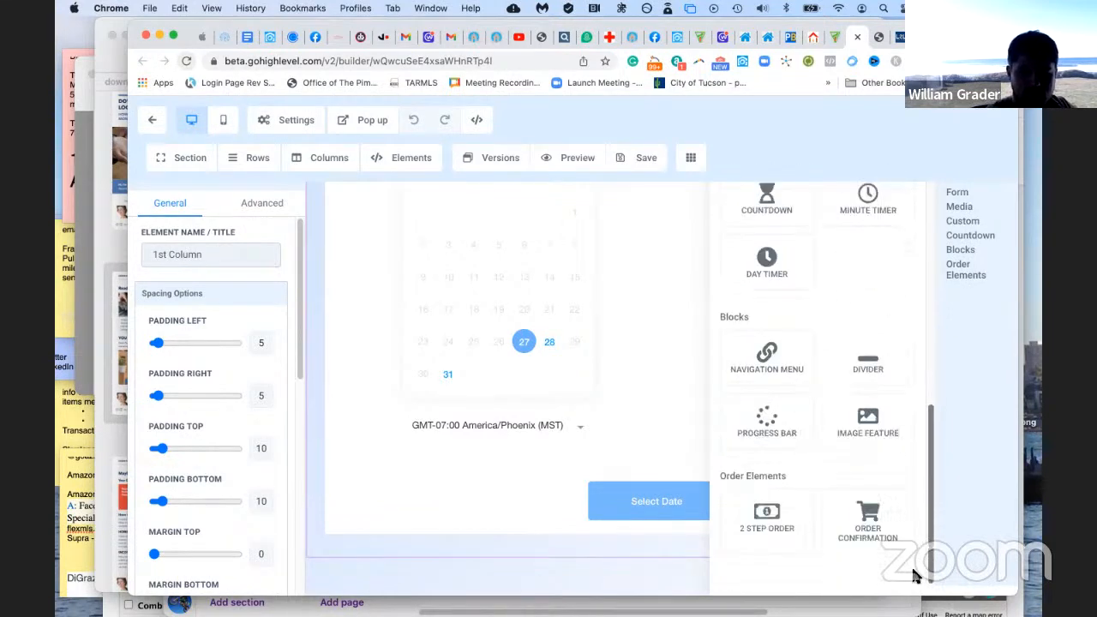
{"action": "scroll", "coordinate": [919, 552], "scroll_direction": "up", "scroll_amount": 3}
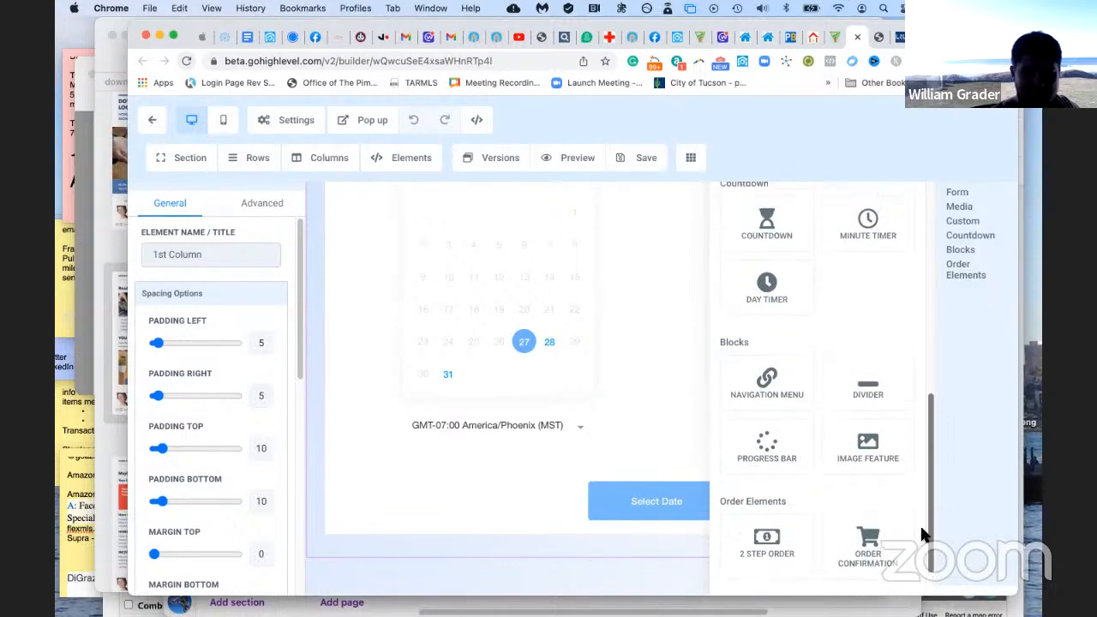
{"action": "scroll", "coordinate": [923, 507], "scroll_direction": "up", "scroll_amount": 2}
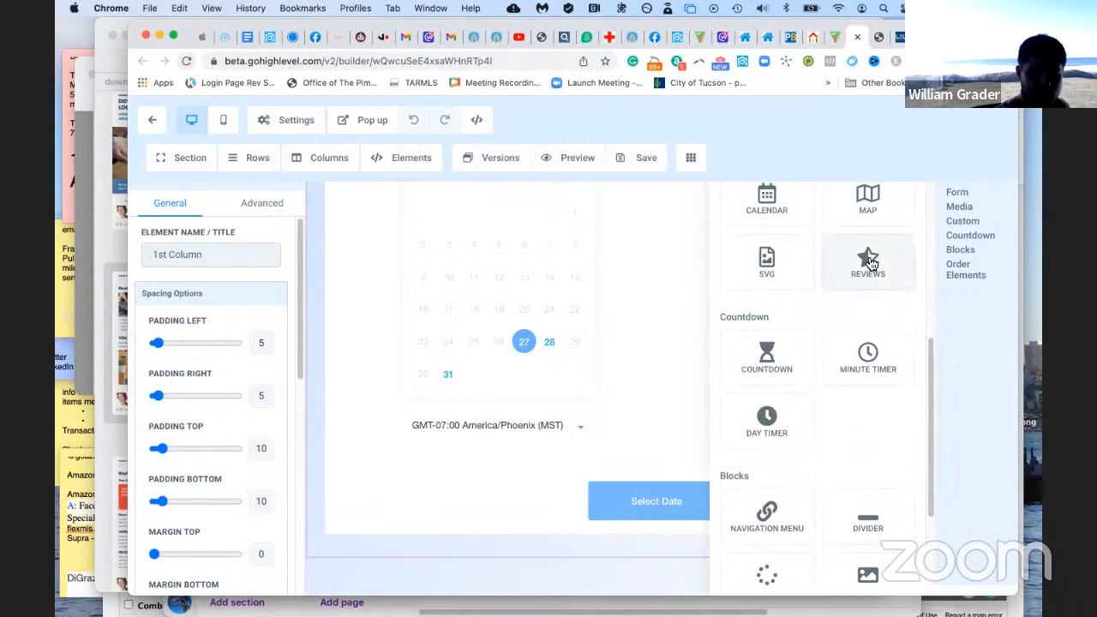
{"action": "left_click", "coordinate": [868, 261]}
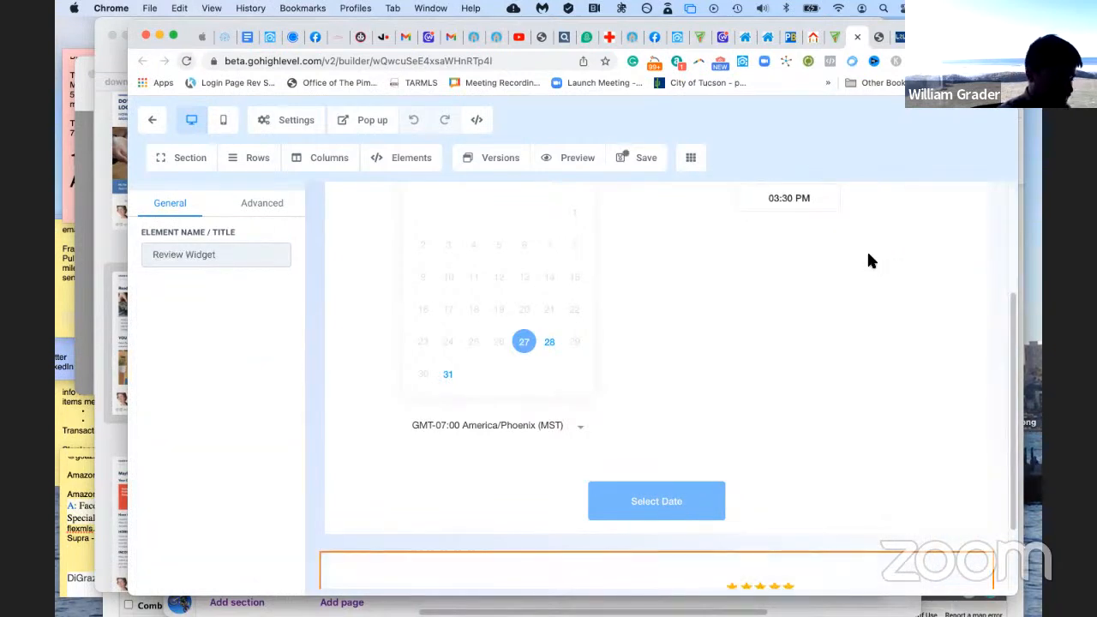
Look over the Customer Testimonials widget and the rest of the page layout, and save the page
{"action": "left_click_drag", "start_coordinate": [1011, 321], "coordinate": [1002, 402]}
{"action": "scroll", "coordinate": [1002, 403], "scroll_direction": "down", "scroll_amount": 3}
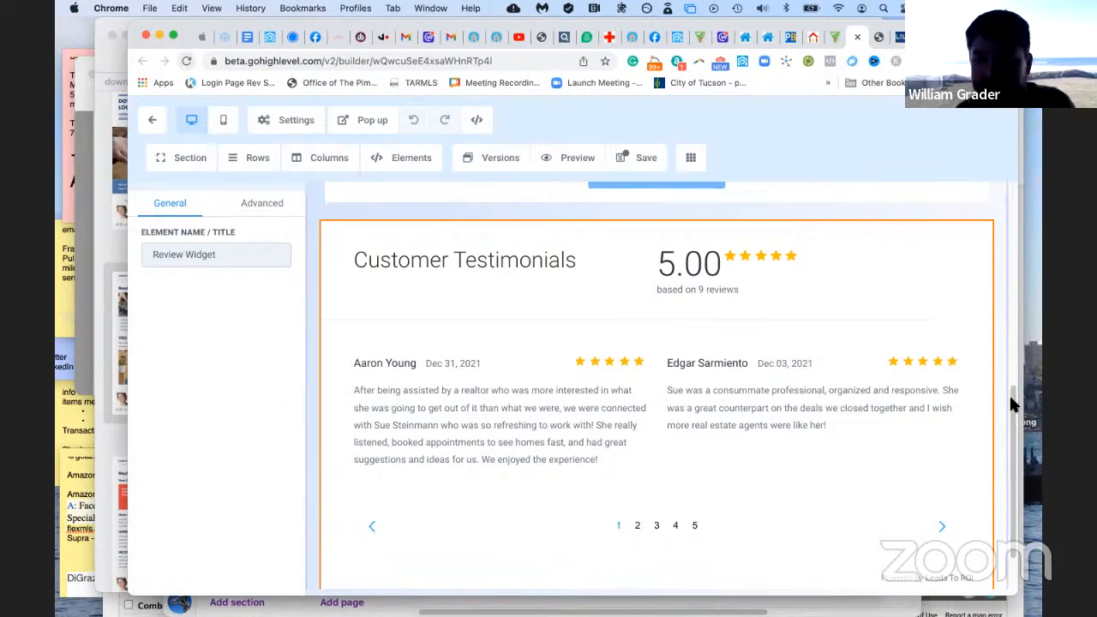
{"action": "left_click_drag", "start_coordinate": [1010, 399], "coordinate": [1008, 447]}
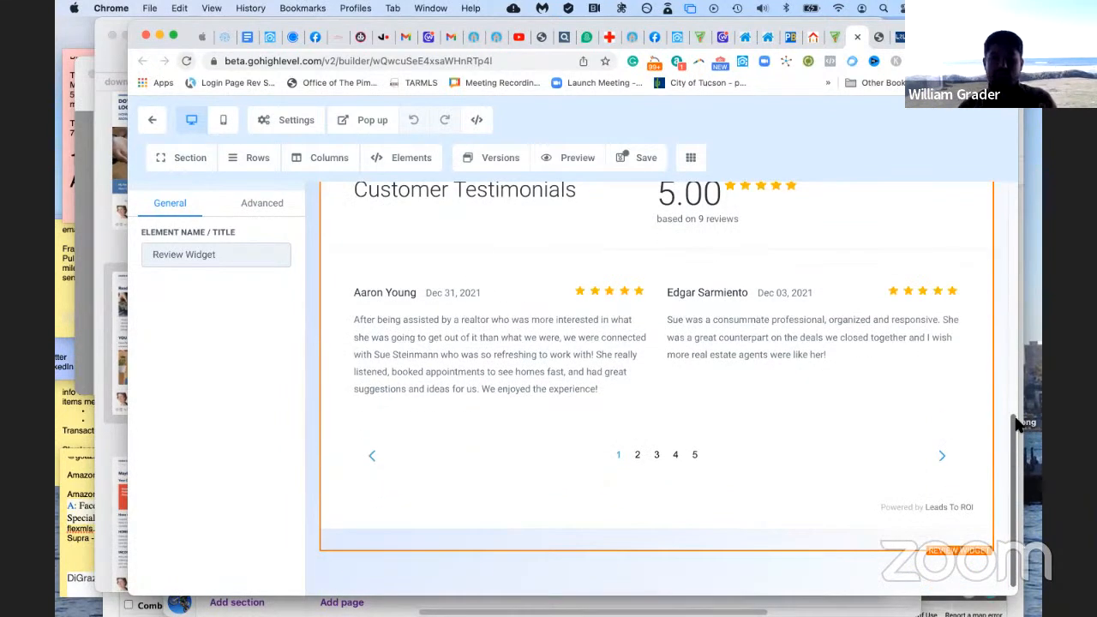
{"action": "scroll", "coordinate": [1007, 445], "scroll_direction": "up", "scroll_amount": 10}
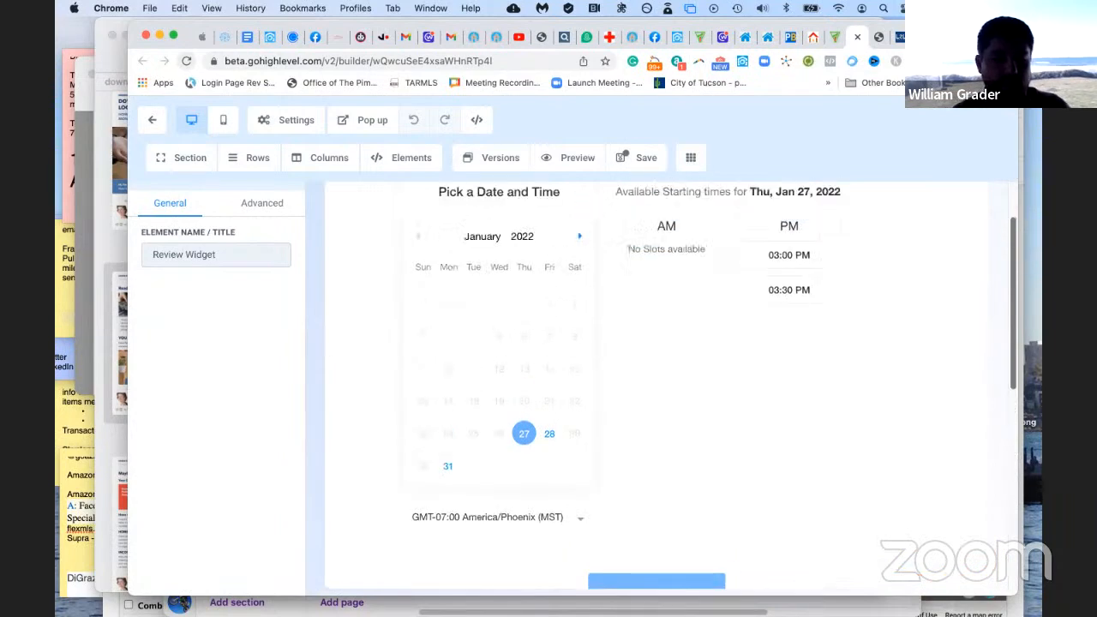
{"action": "left_click_drag", "start_coordinate": [1012, 248], "coordinate": [1019, 154]}
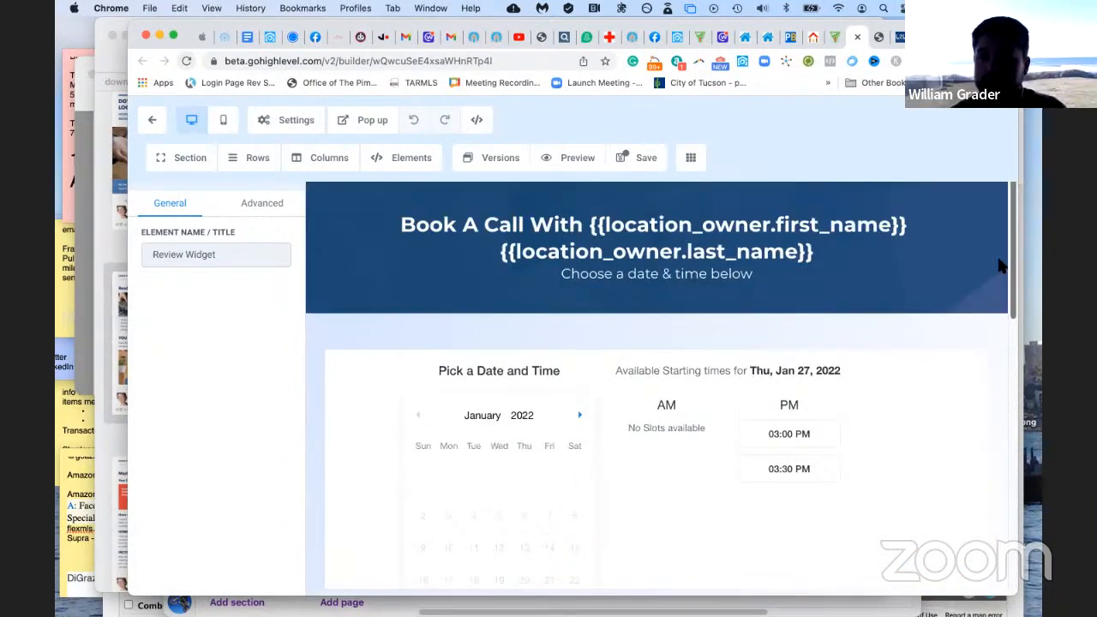
{"action": "left_click", "coordinate": [637, 161]}
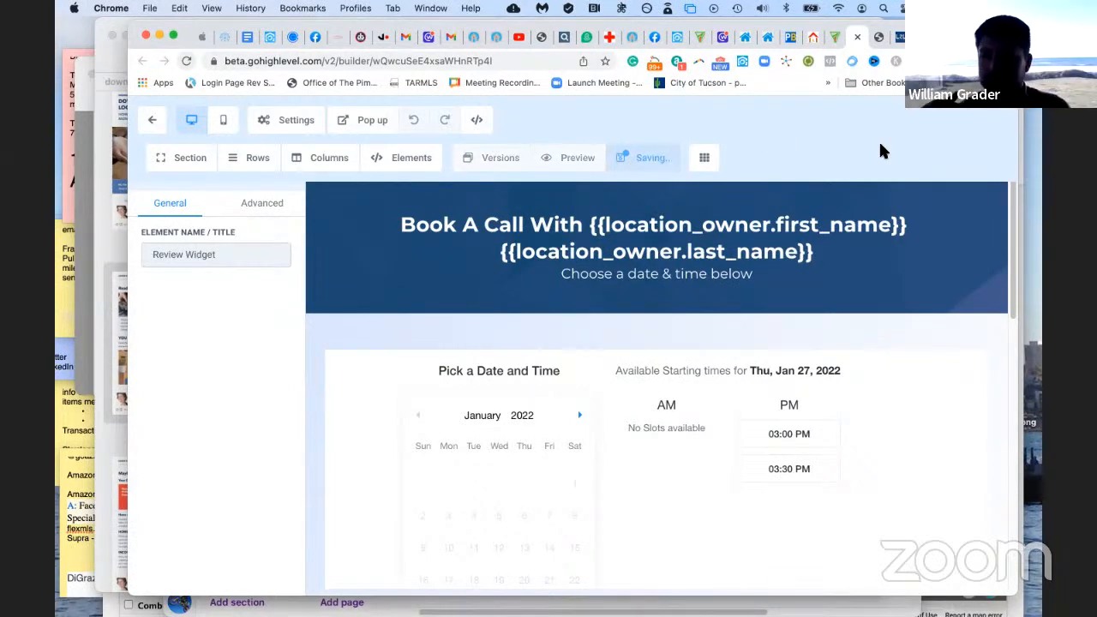
{"action": "left_click", "coordinate": [1022, 215]}
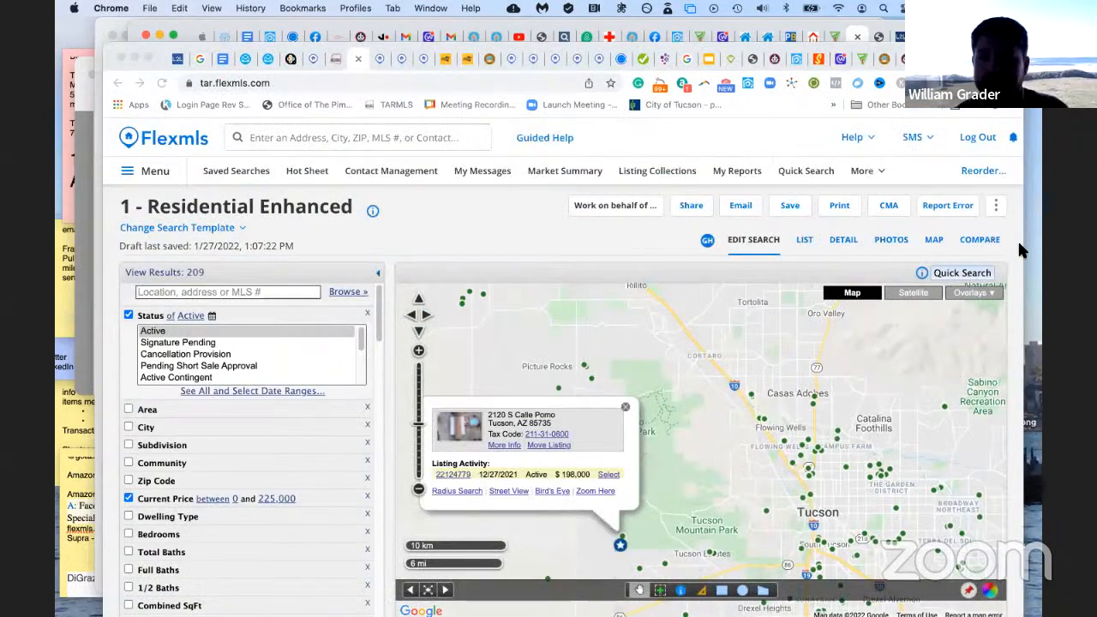
{"action": "left_click_drag", "start_coordinate": [985, 58], "coordinate": [983, 93]}
{"action": "left_click_drag", "start_coordinate": [983, 40], "coordinate": [987, 88]}
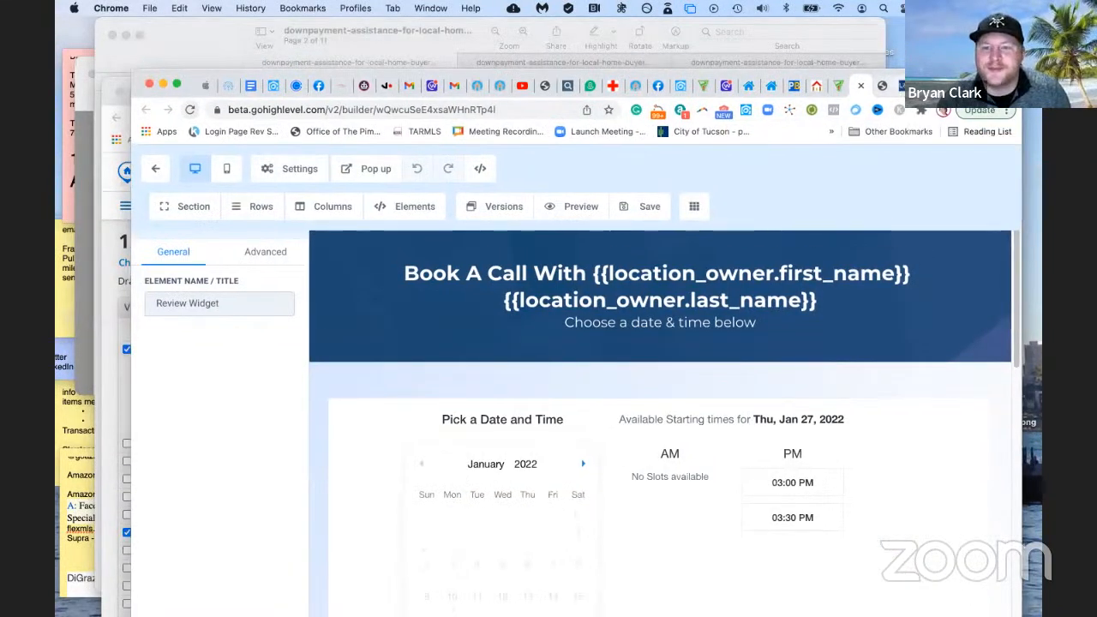
Find the open live booking pages among the browser tabs and view both the root domain page and the Book With Me preview
{"action": "left_click", "coordinate": [906, 85]}
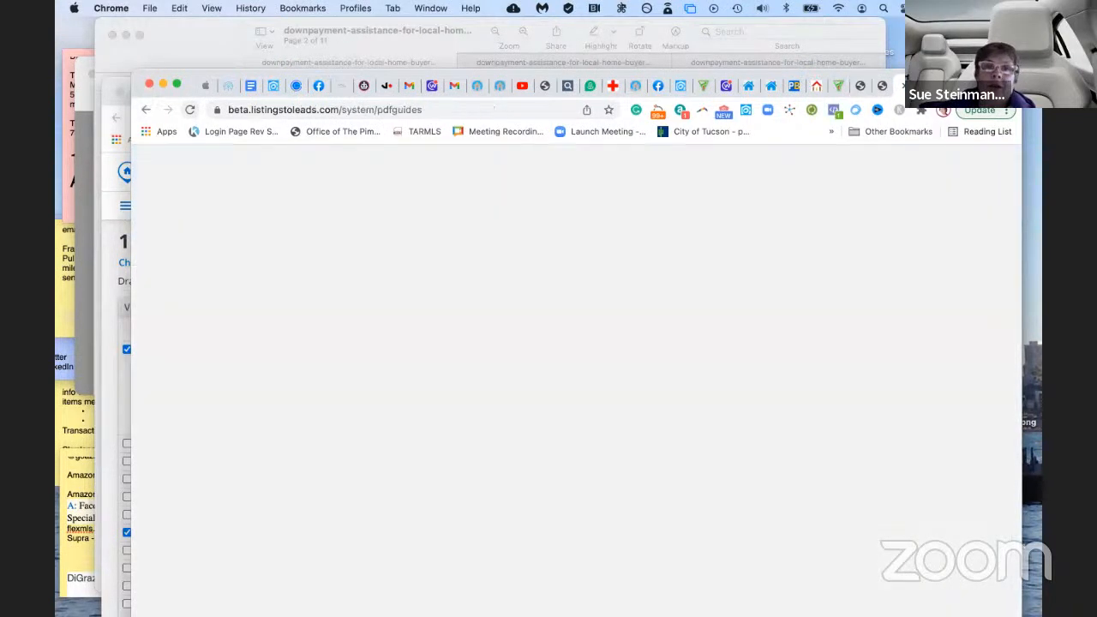
{"action": "left_click_drag", "start_coordinate": [987, 87], "coordinate": [985, 55]}
{"action": "left_click", "coordinate": [900, 54]}
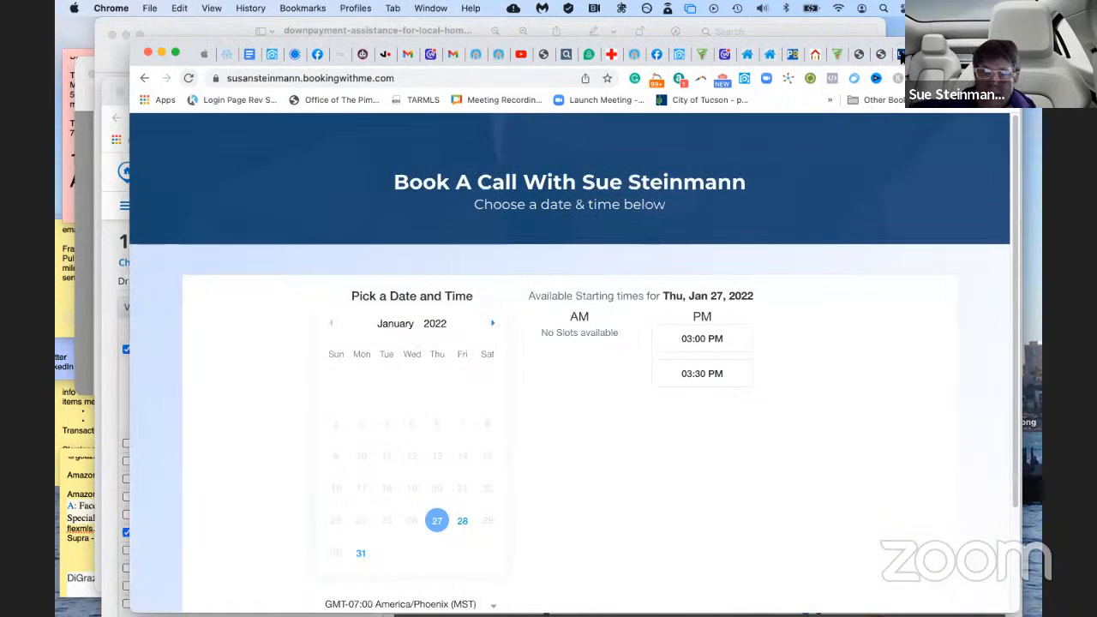
{"action": "left_click", "coordinate": [879, 55]}
{"action": "left_click", "coordinate": [880, 55]}
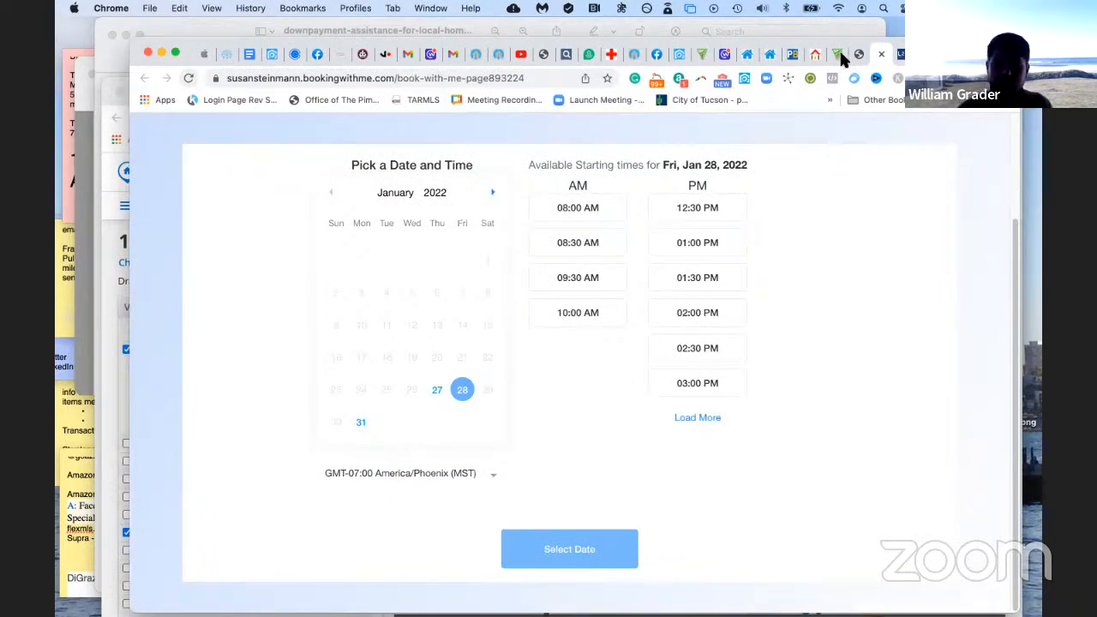
Return to the page builder and open the background image picker for the "Book A Call With" header section
{"action": "left_click", "coordinate": [859, 57]}
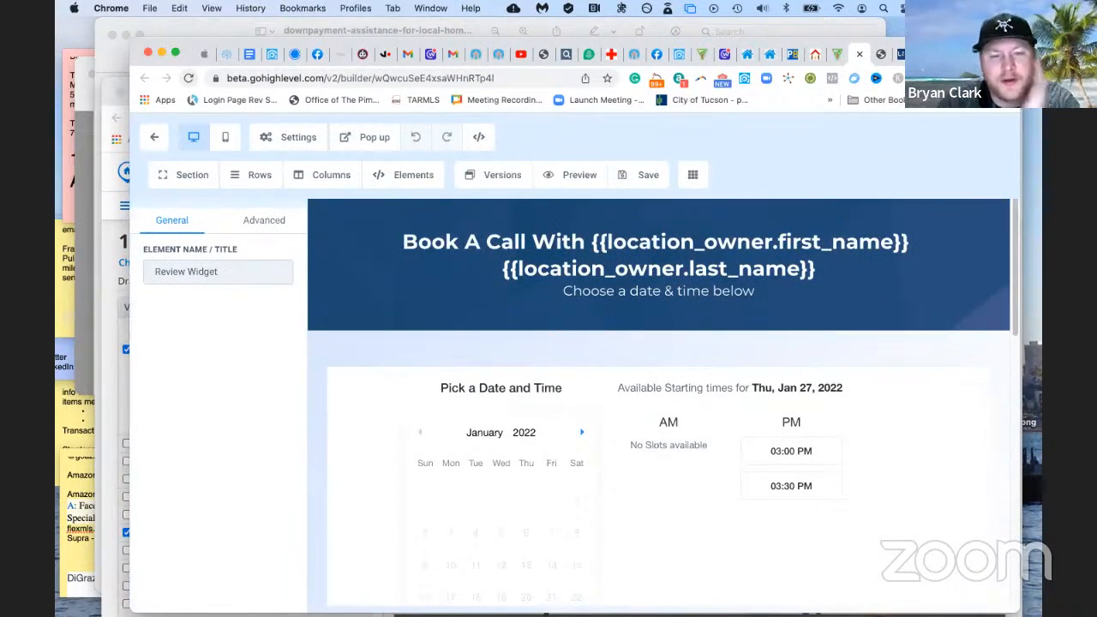
{"action": "left_click_drag", "start_coordinate": [951, 53], "coordinate": [960, 58]}
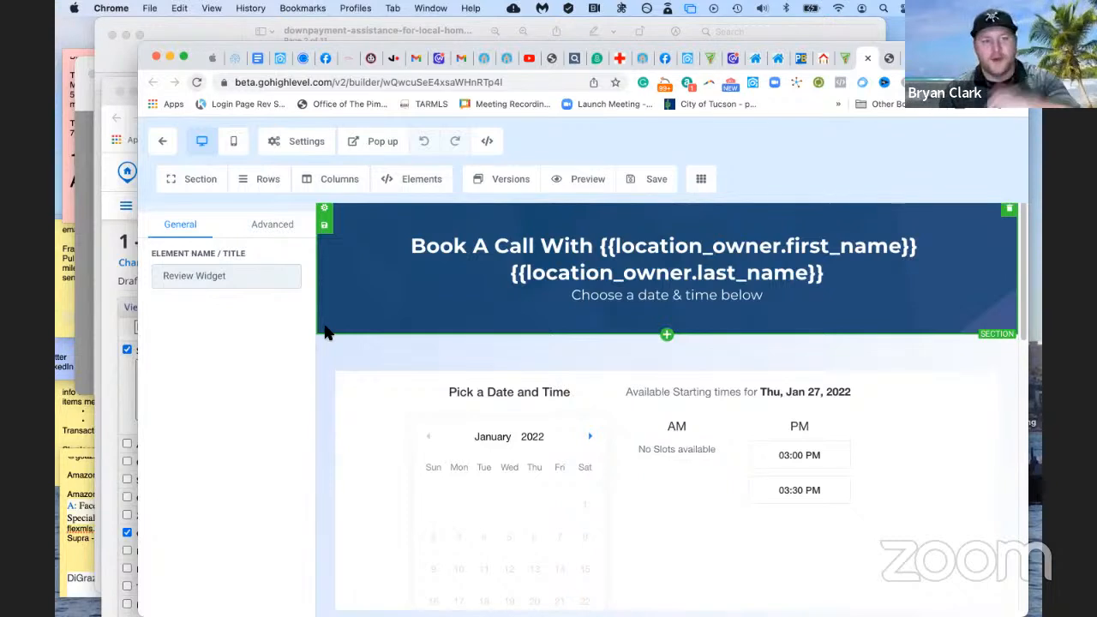
{"action": "left_click", "coordinate": [326, 332]}
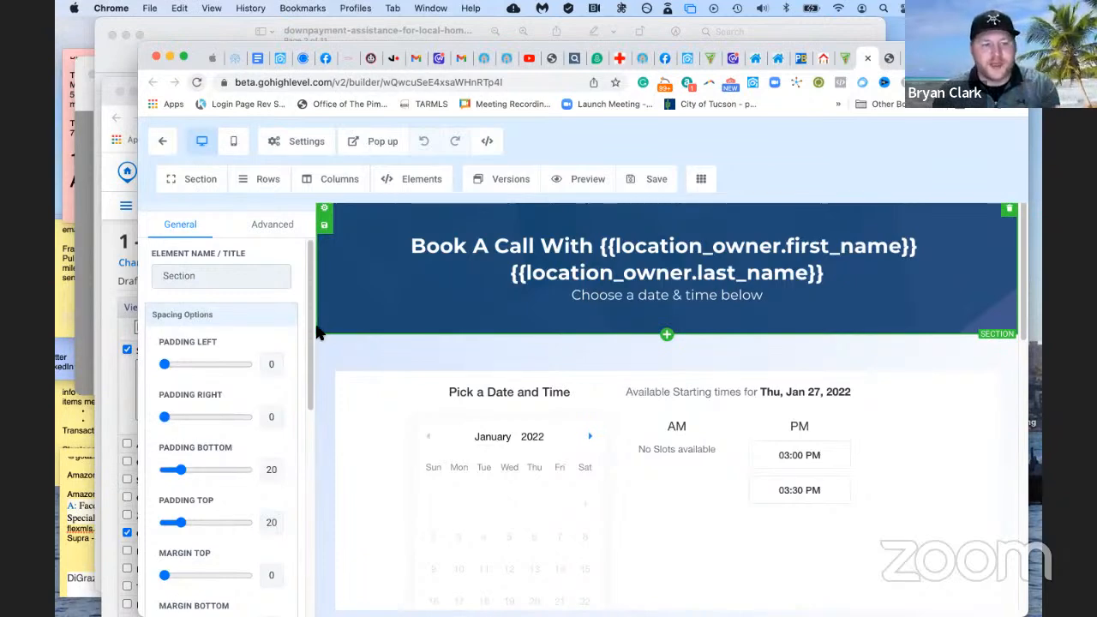
{"action": "left_click_drag", "start_coordinate": [310, 334], "coordinate": [301, 559]}
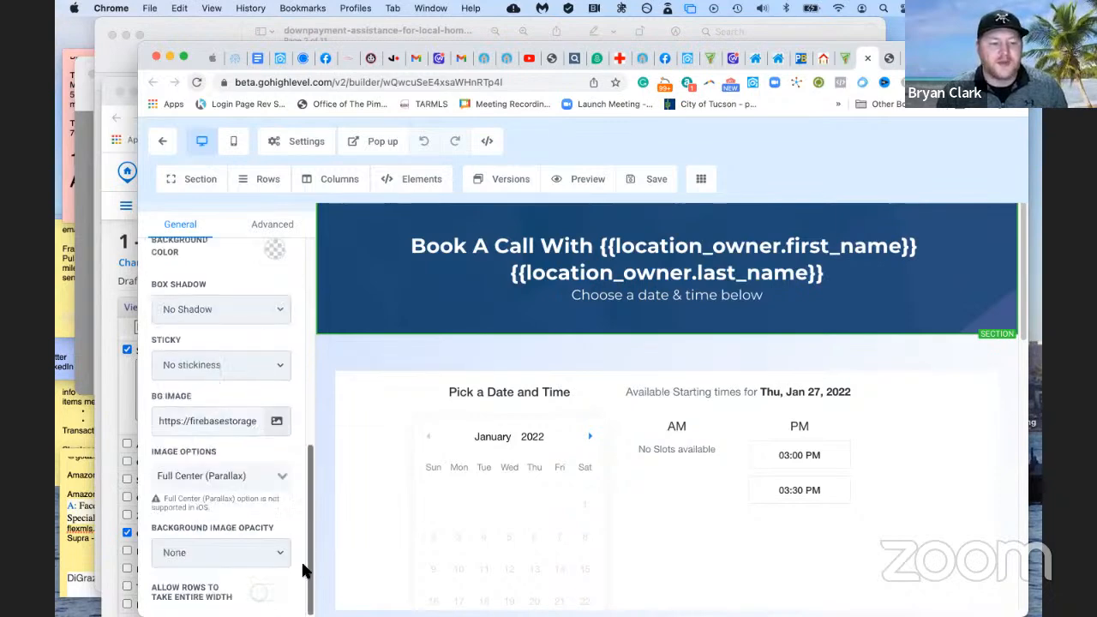
{"action": "left_click", "coordinate": [277, 424]}
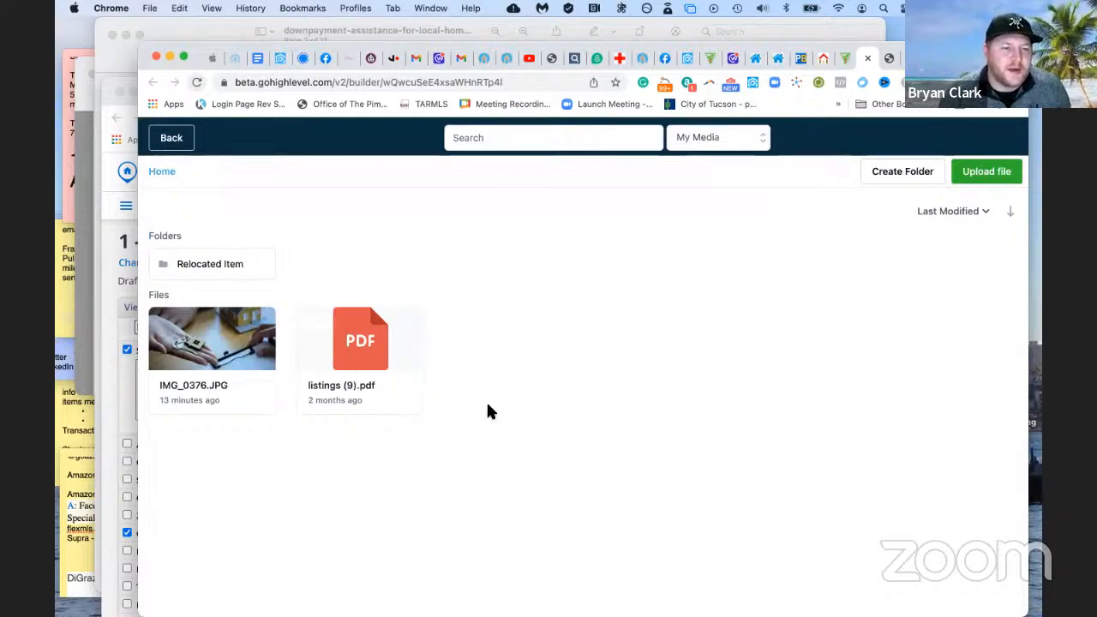
{"action": "left_click", "coordinate": [211, 267]}
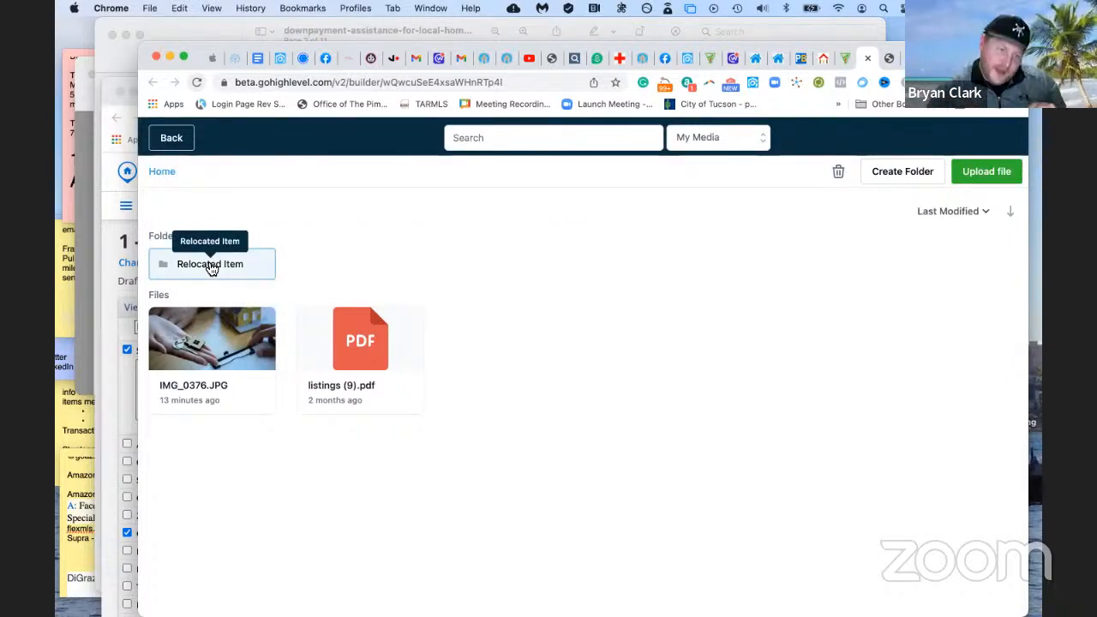
{"action": "double_click", "coordinate": [211, 267]}
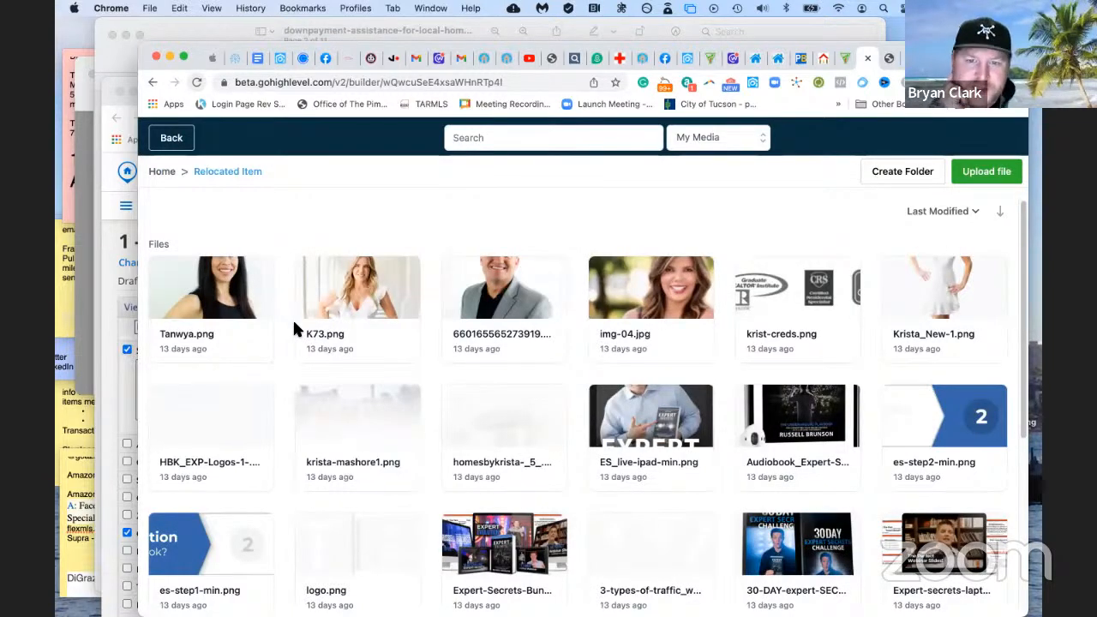
{"action": "left_click", "coordinate": [507, 141]}
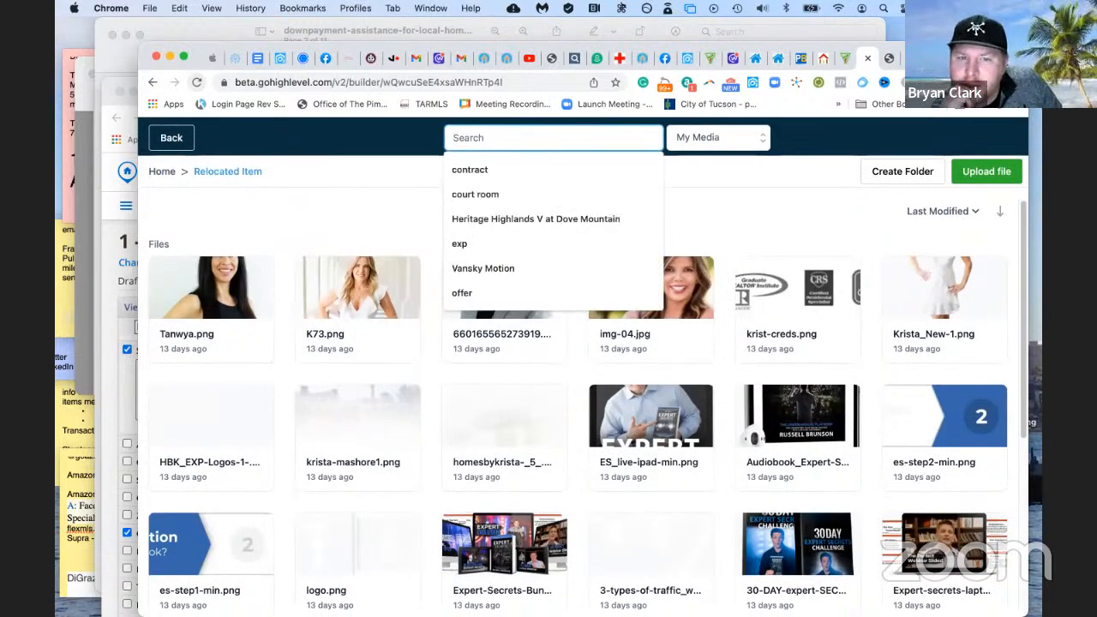
{"action": "type", "text": "my"}
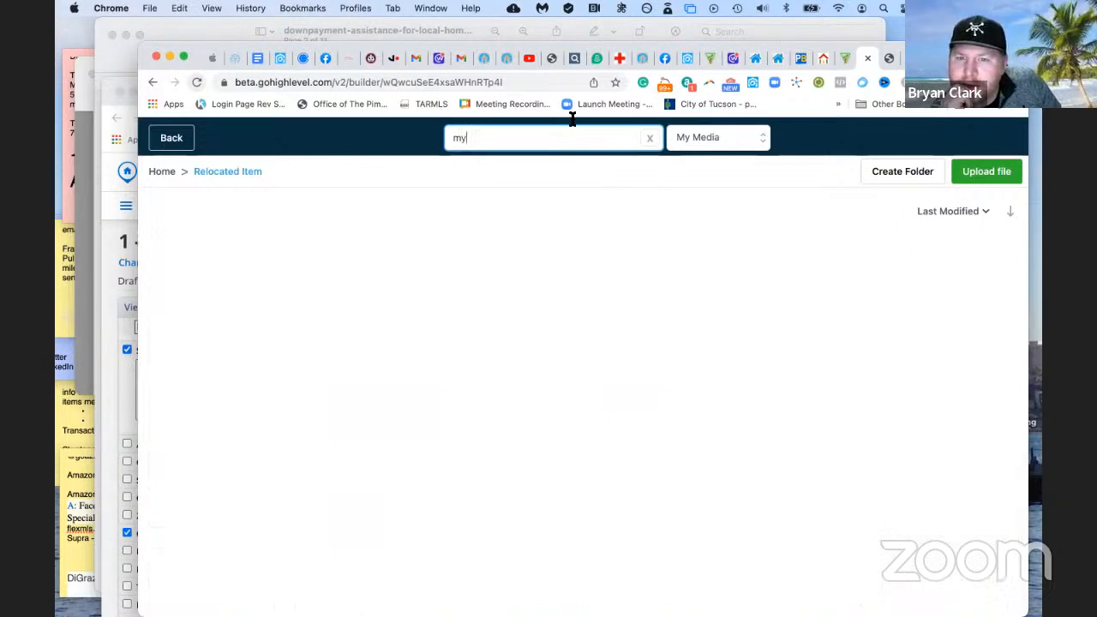
{"action": "left_click", "coordinate": [686, 139]}
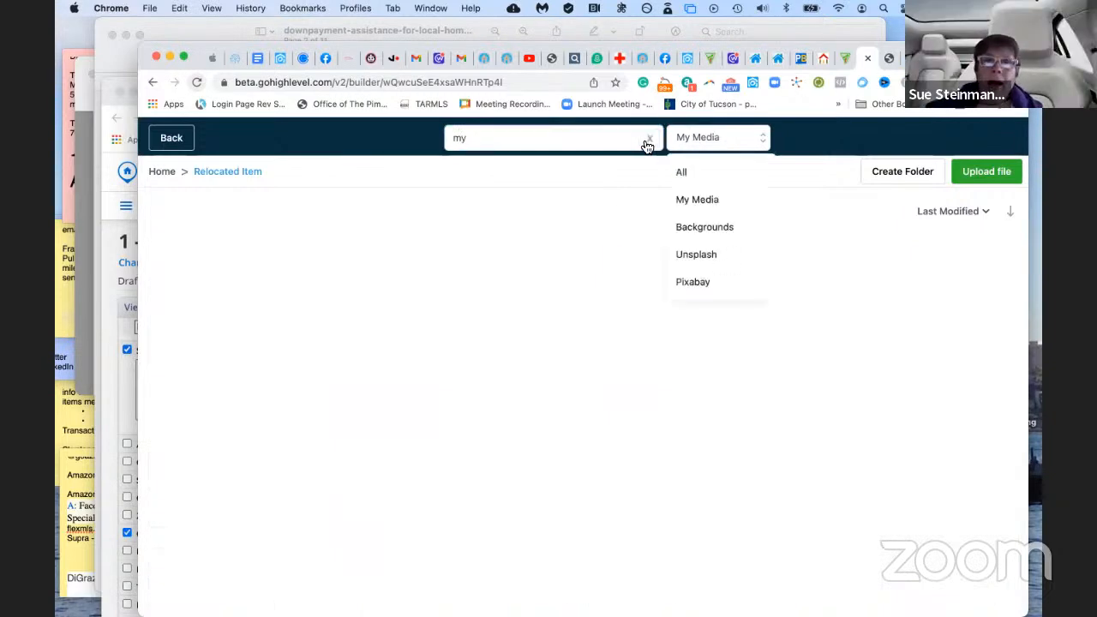
{"action": "left_click", "coordinate": [648, 139]}
Set the header section's background image to Argon.jpg from the Backgrounds collection
{"action": "left_click", "coordinate": [716, 139]}
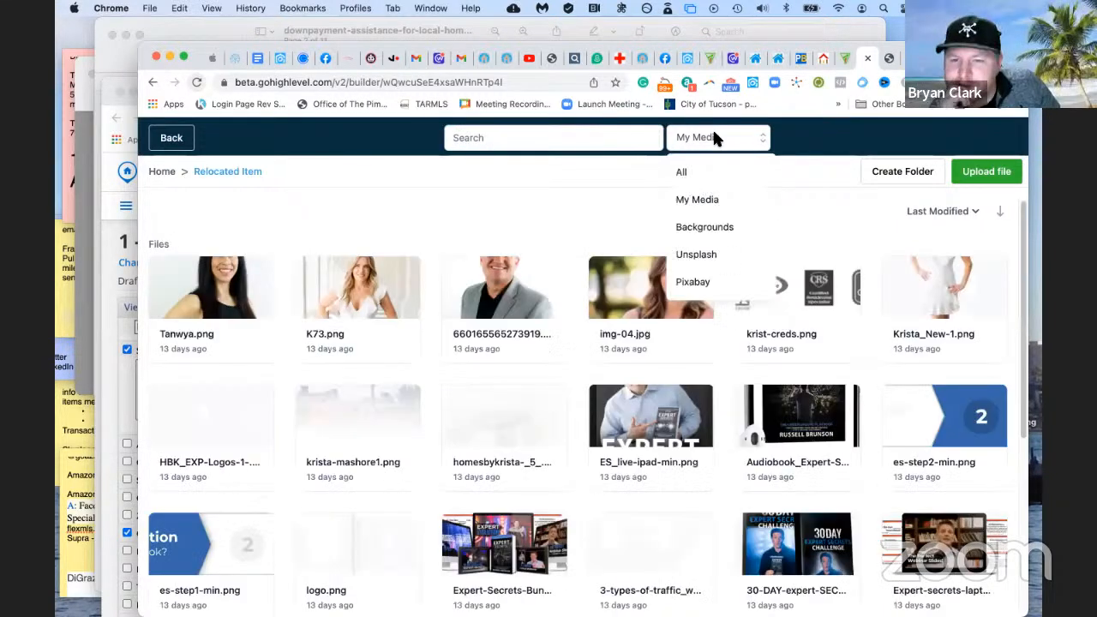
{"action": "left_click", "coordinate": [720, 228]}
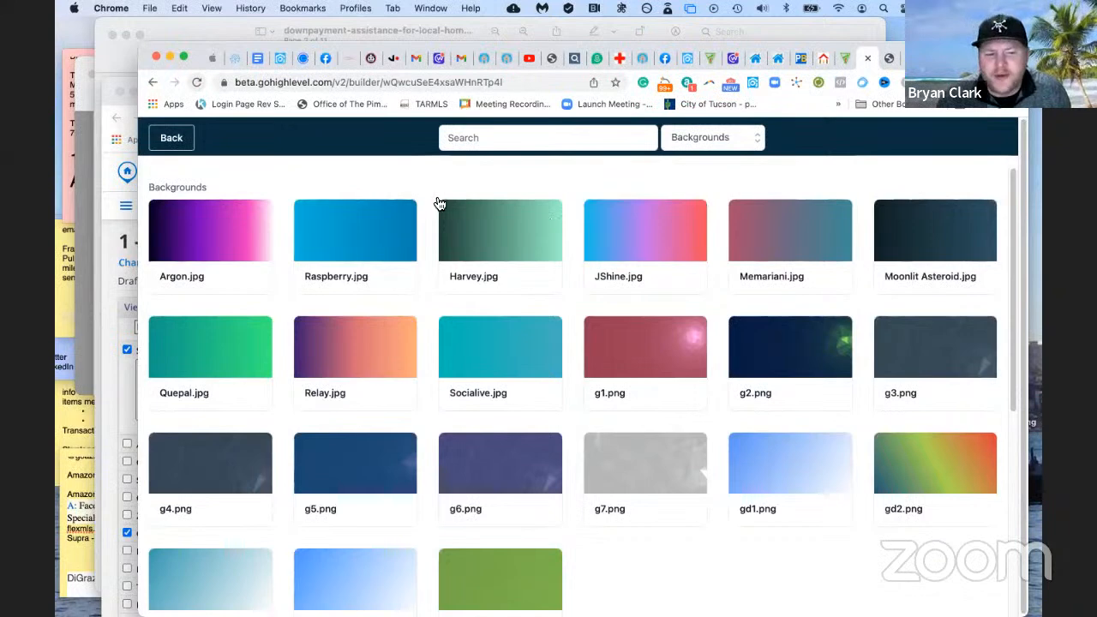
{"action": "left_click", "coordinate": [202, 228]}
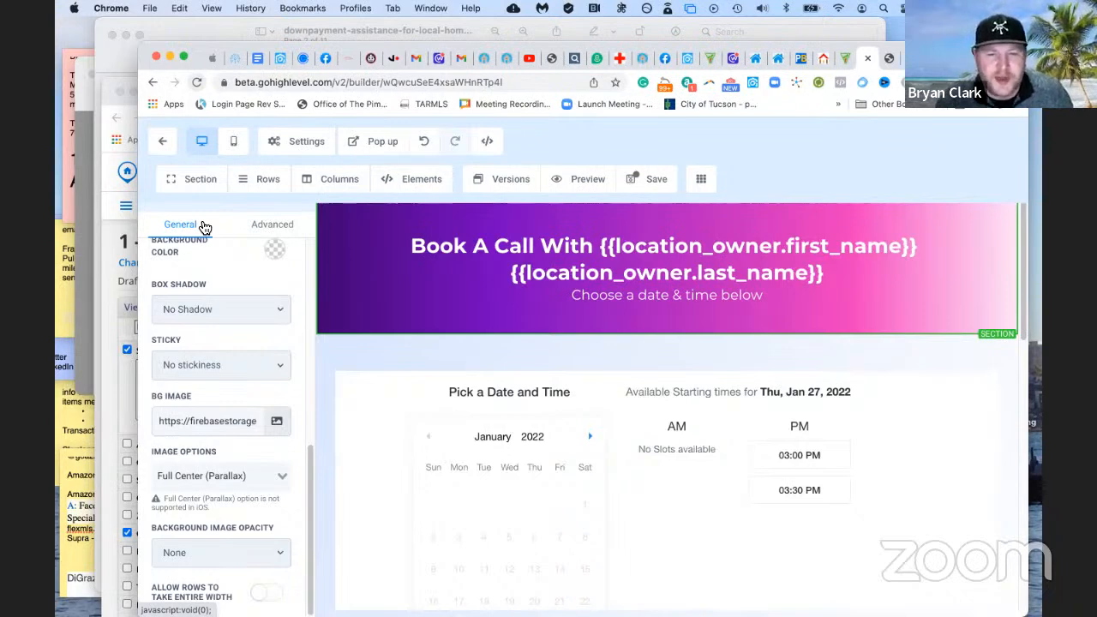
Try gray and indigo preset background colors on the booking calendar section, and settle on light purple
{"action": "scroll", "coordinate": [388, 358], "scroll_direction": "down", "scroll_amount": 2}
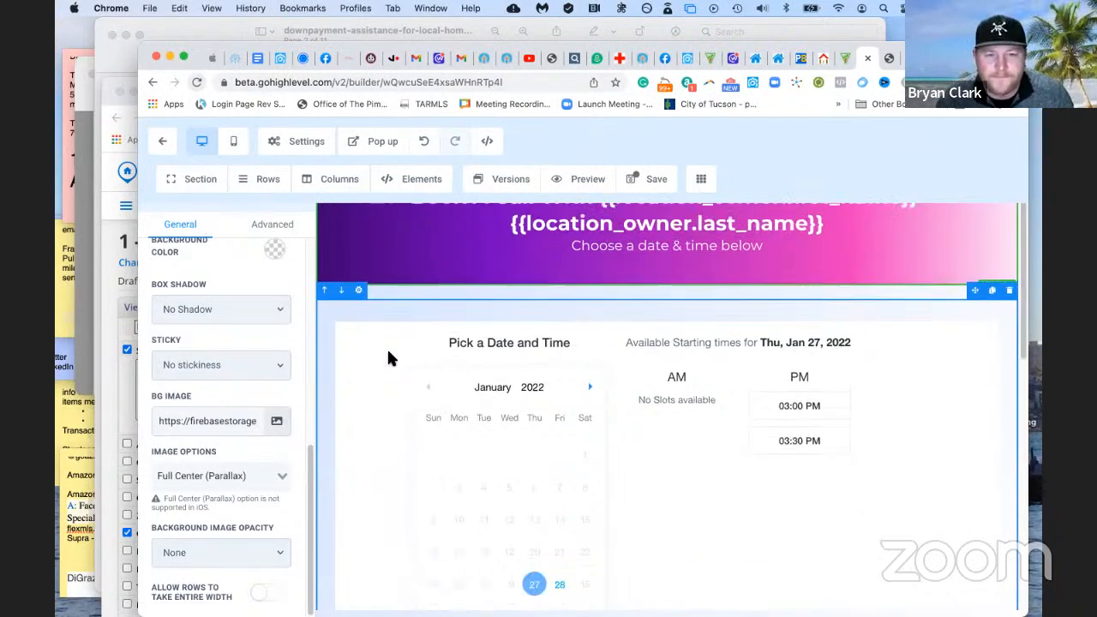
{"action": "scroll", "coordinate": [388, 358], "scroll_direction": "down", "scroll_amount": 1}
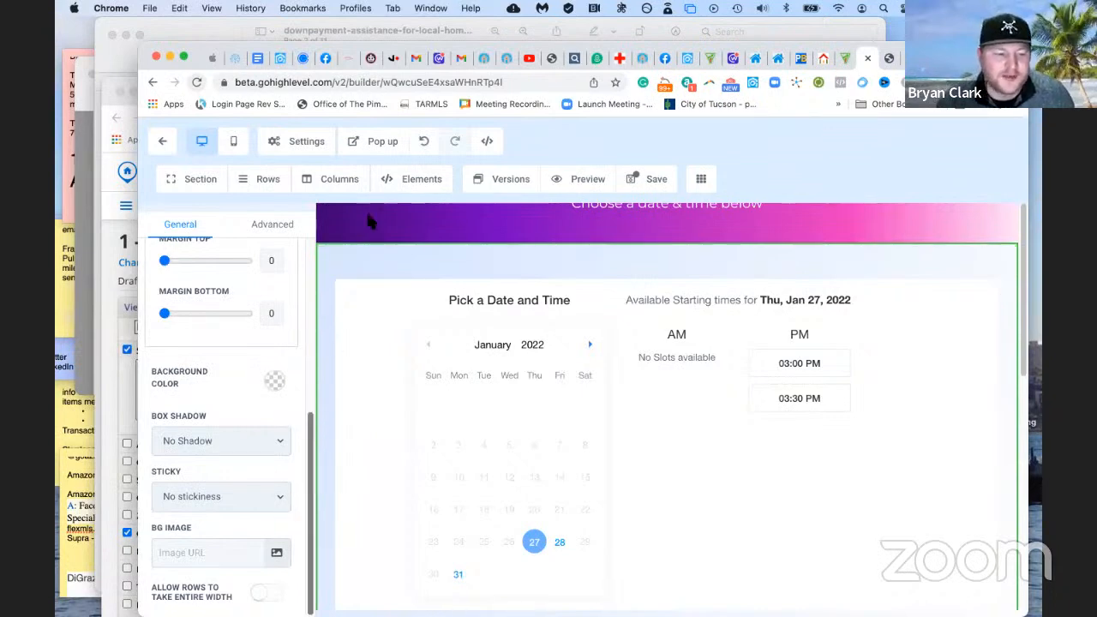
{"action": "left_click_drag", "start_coordinate": [190, 43], "coordinate": [174, 20]}
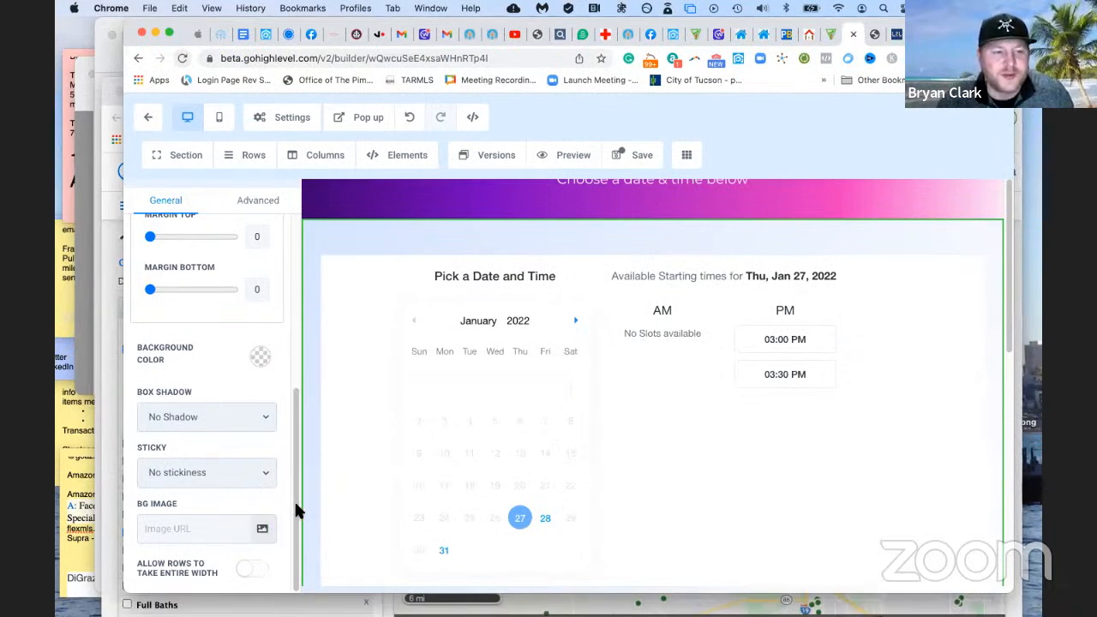
{"action": "left_click_drag", "start_coordinate": [295, 512], "coordinate": [297, 441]}
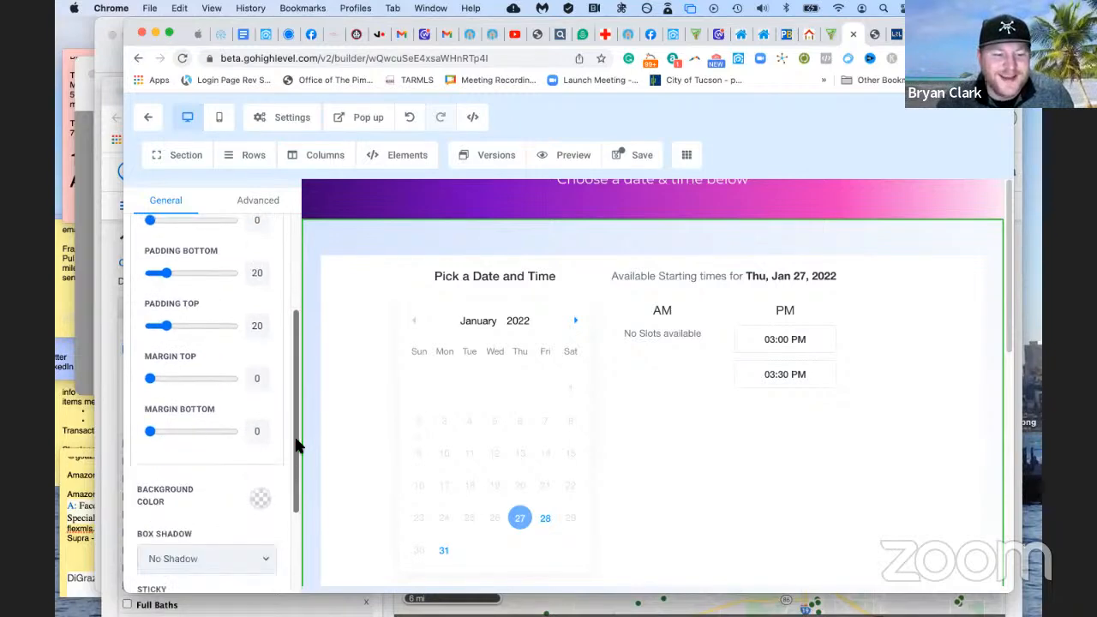
{"action": "scroll", "coordinate": [268, 424], "scroll_direction": "down", "scroll_amount": 1}
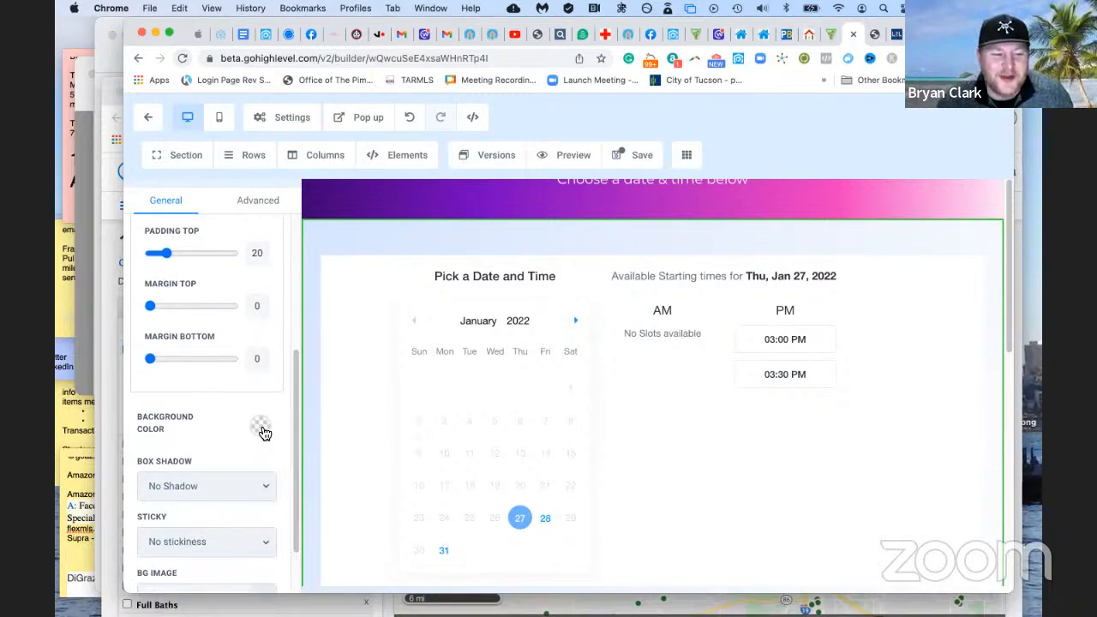
{"action": "left_click", "coordinate": [260, 426]}
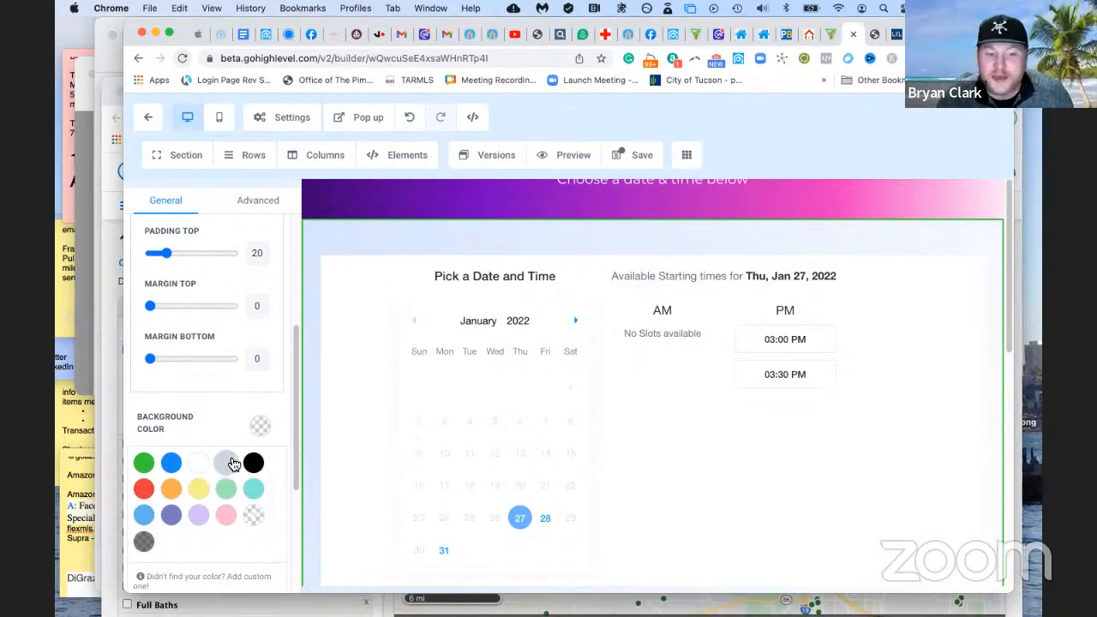
{"action": "left_click", "coordinate": [228, 465]}
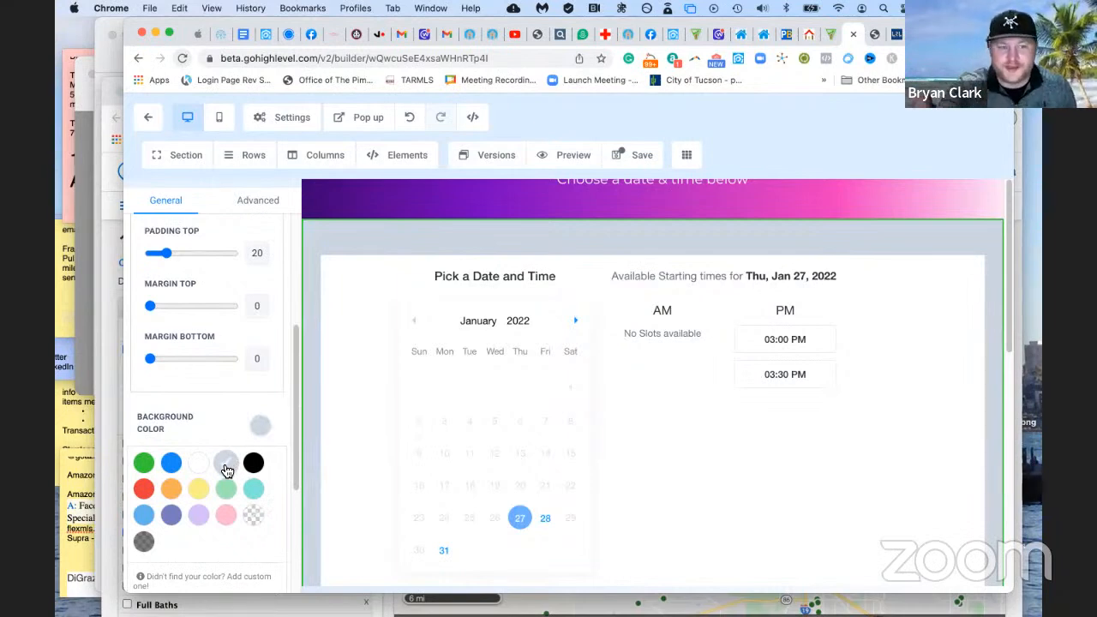
{"action": "left_click", "coordinate": [198, 519]}
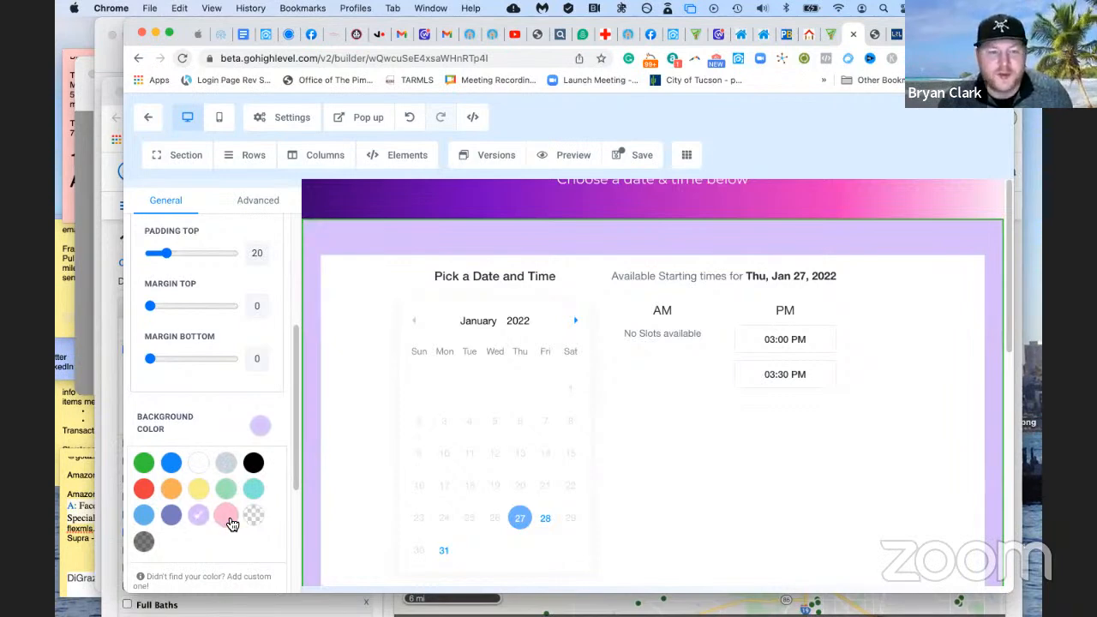
{"action": "left_click", "coordinate": [172, 519]}
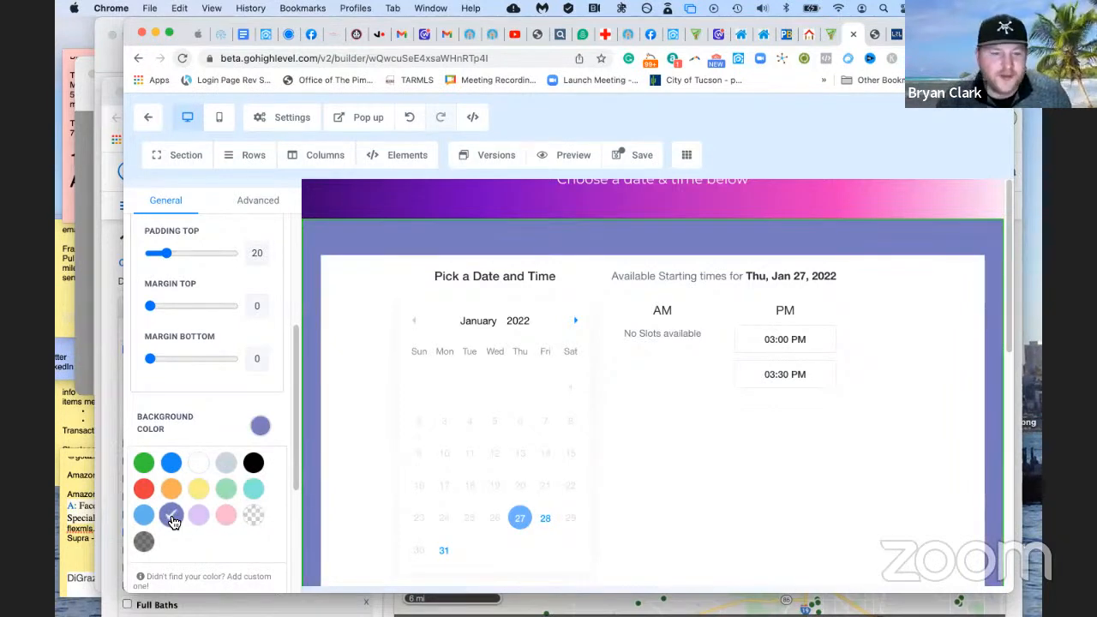
{"action": "left_click", "coordinate": [198, 519]}
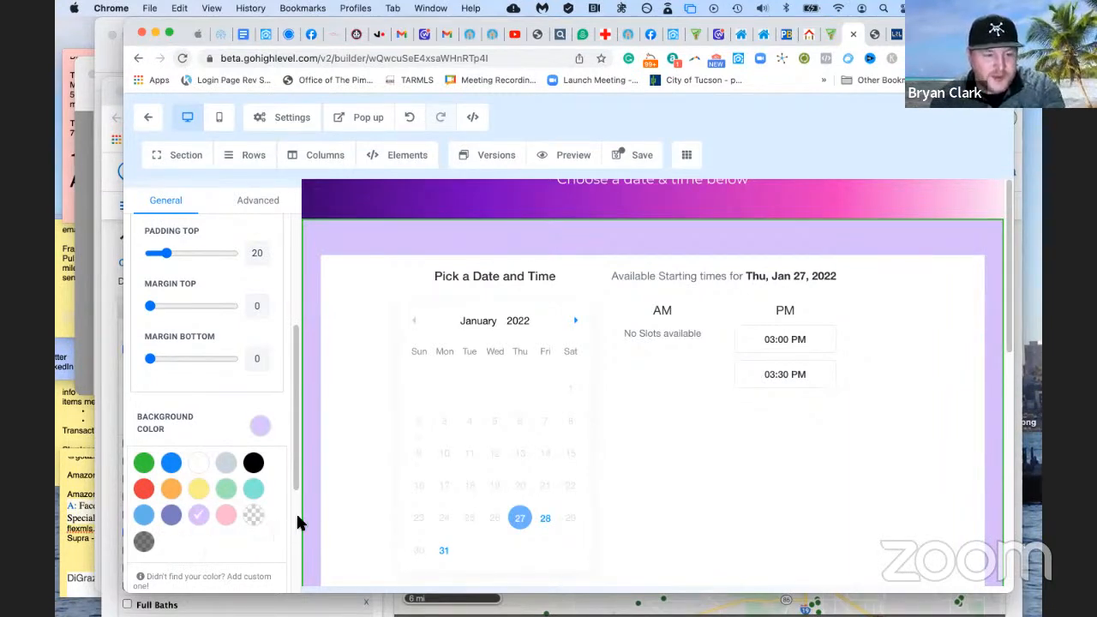
Start a custom background color for the booking calendar section and try blue, green, and pink hues
{"action": "left_click_drag", "start_coordinate": [296, 469], "coordinate": [285, 526]}
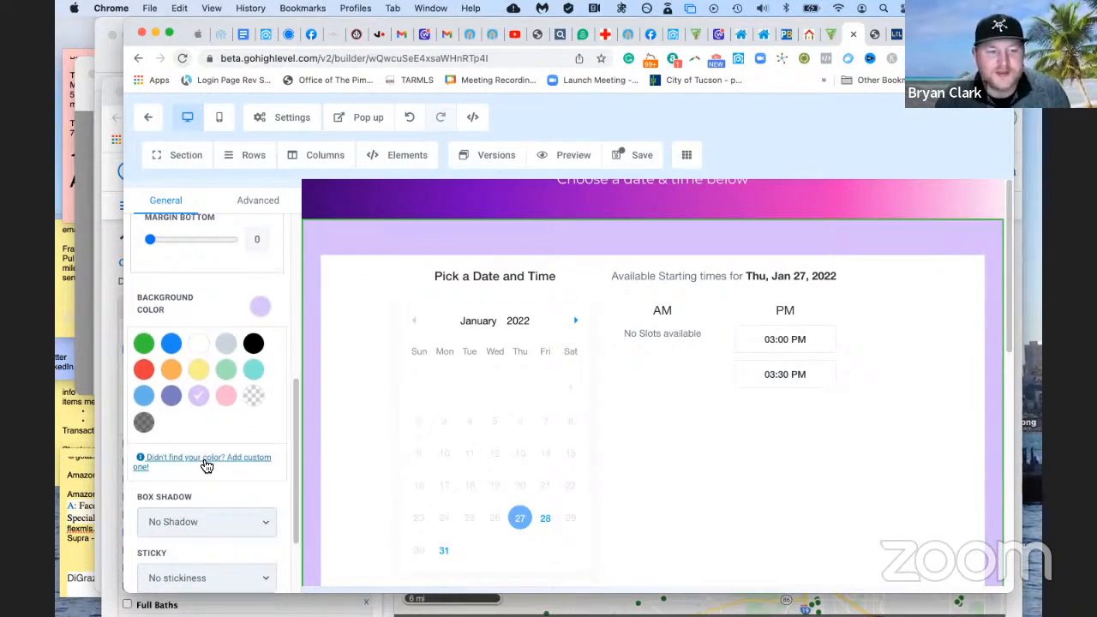
{"action": "left_click", "coordinate": [205, 462]}
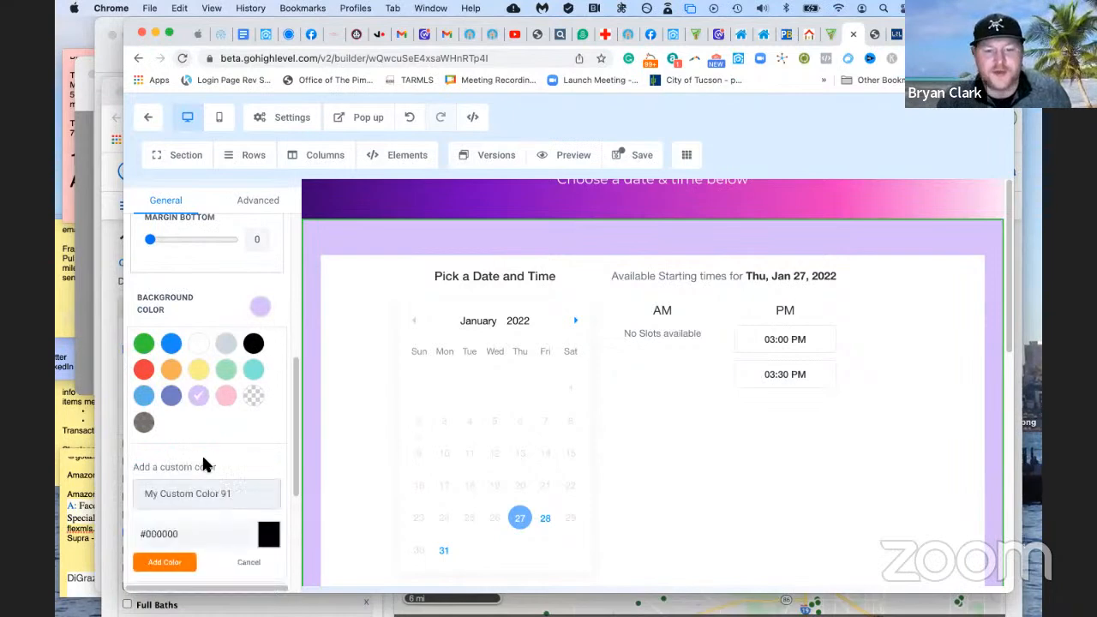
{"action": "scroll", "coordinate": [289, 464], "scroll_direction": "down", "scroll_amount": 1}
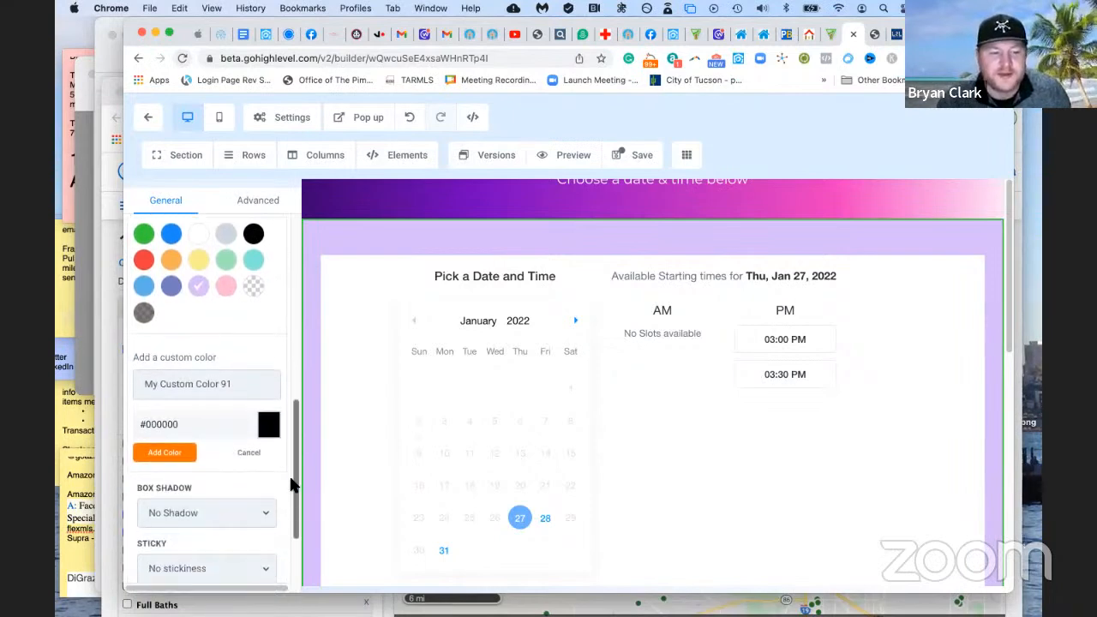
{"action": "scroll", "coordinate": [289, 473], "scroll_direction": "down", "scroll_amount": 1}
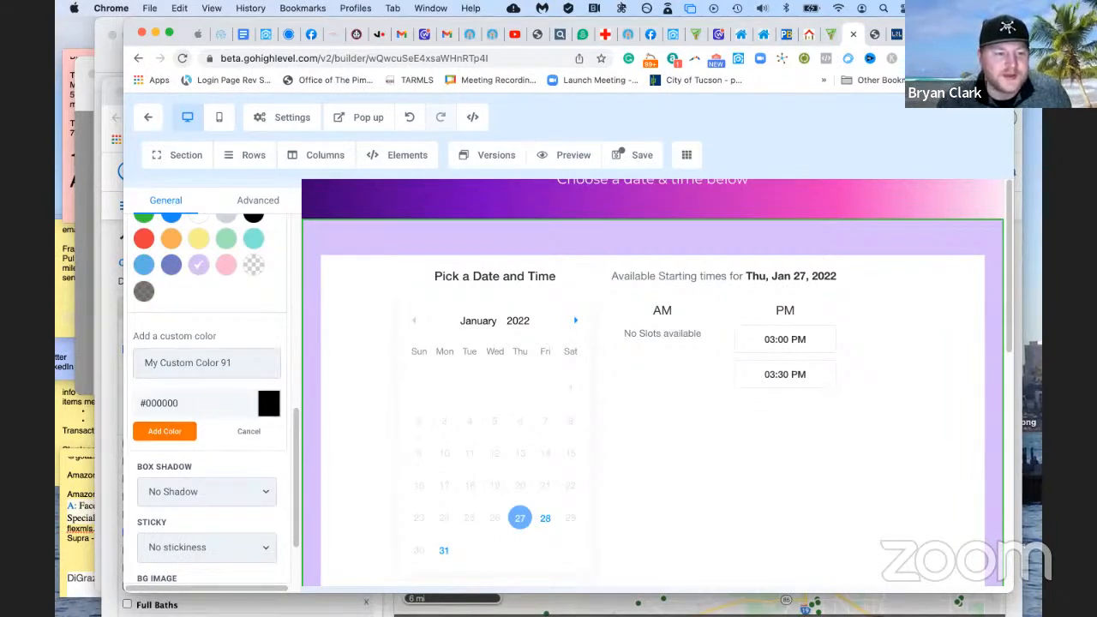
{"action": "left_click", "coordinate": [218, 407]}
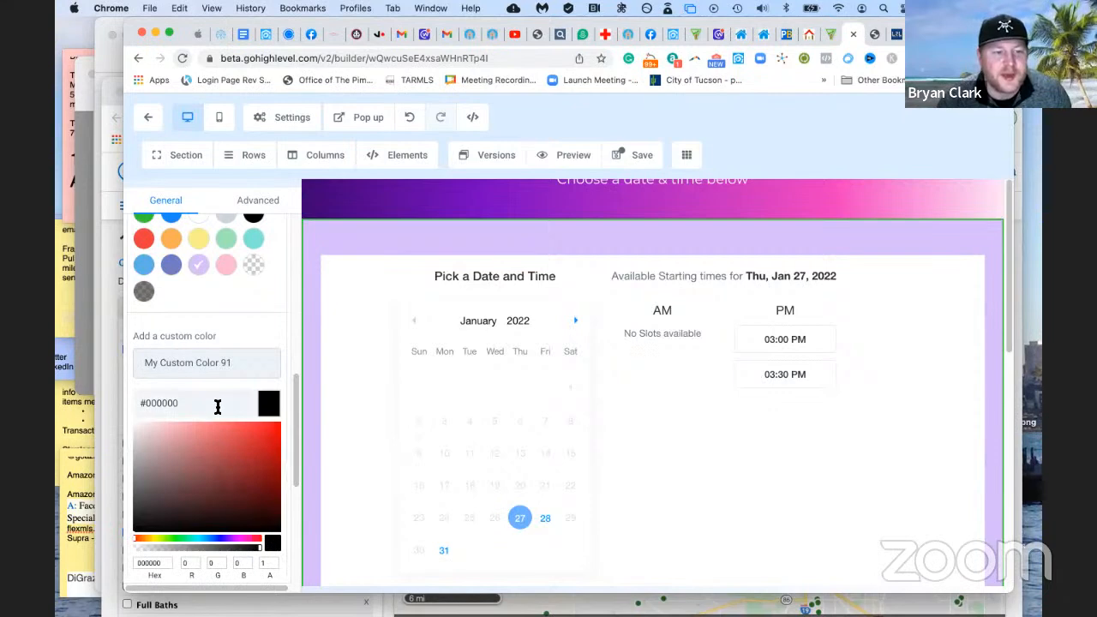
{"action": "left_click", "coordinate": [222, 539]}
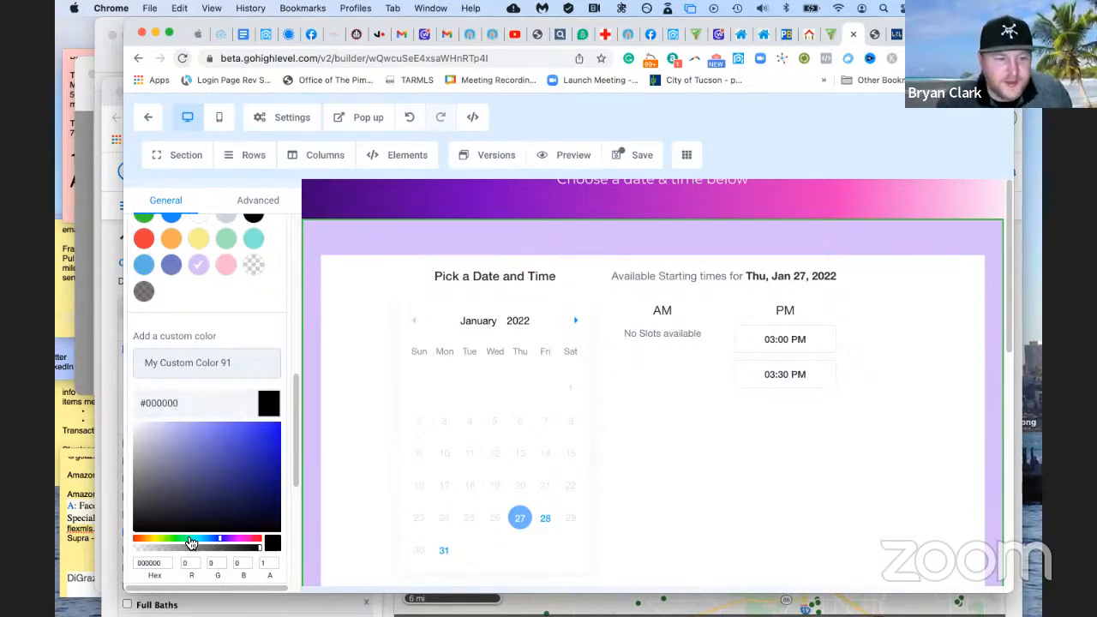
{"action": "left_click", "coordinate": [190, 542]}
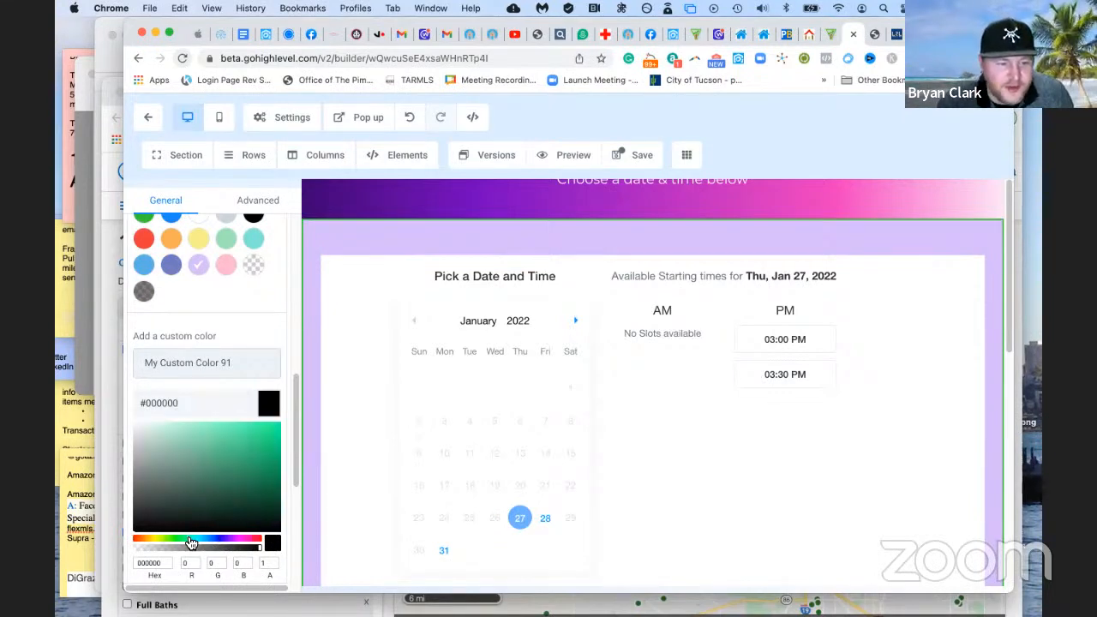
{"action": "left_click", "coordinate": [251, 541]}
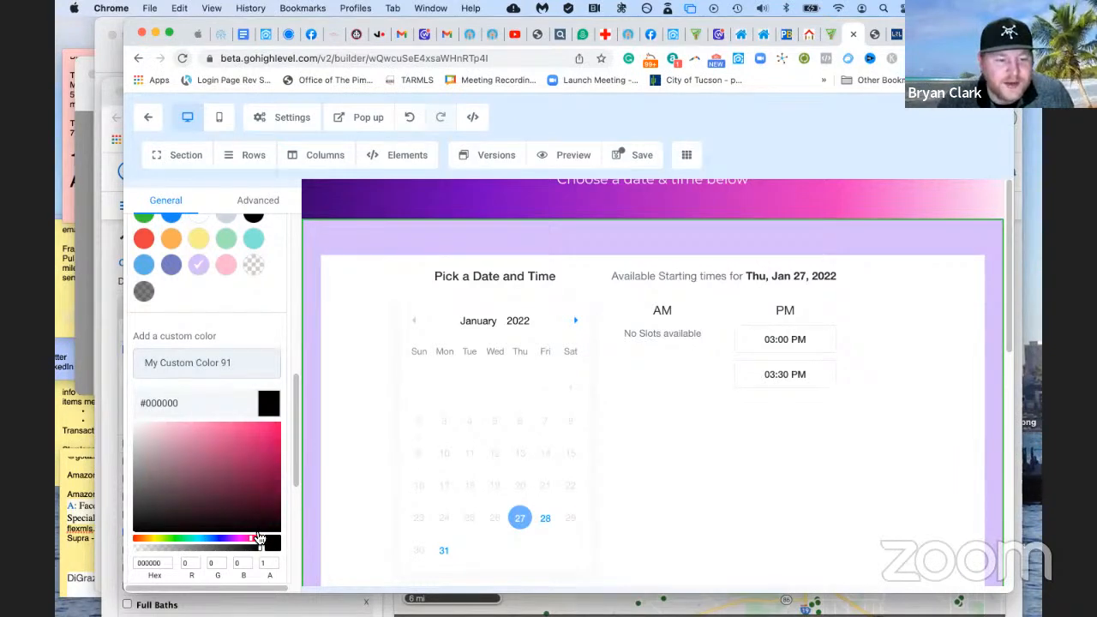
Mix the magenta custom color #98377F and add it as the booking calendar section's background
{"action": "left_click", "coordinate": [204, 495]}
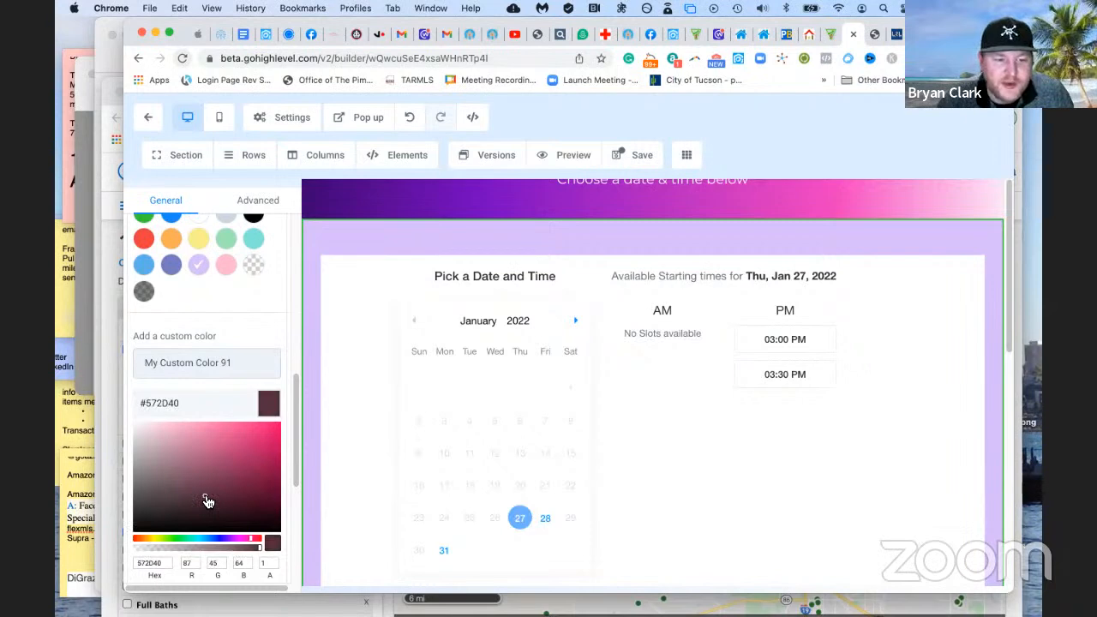
{"action": "left_click", "coordinate": [230, 540]}
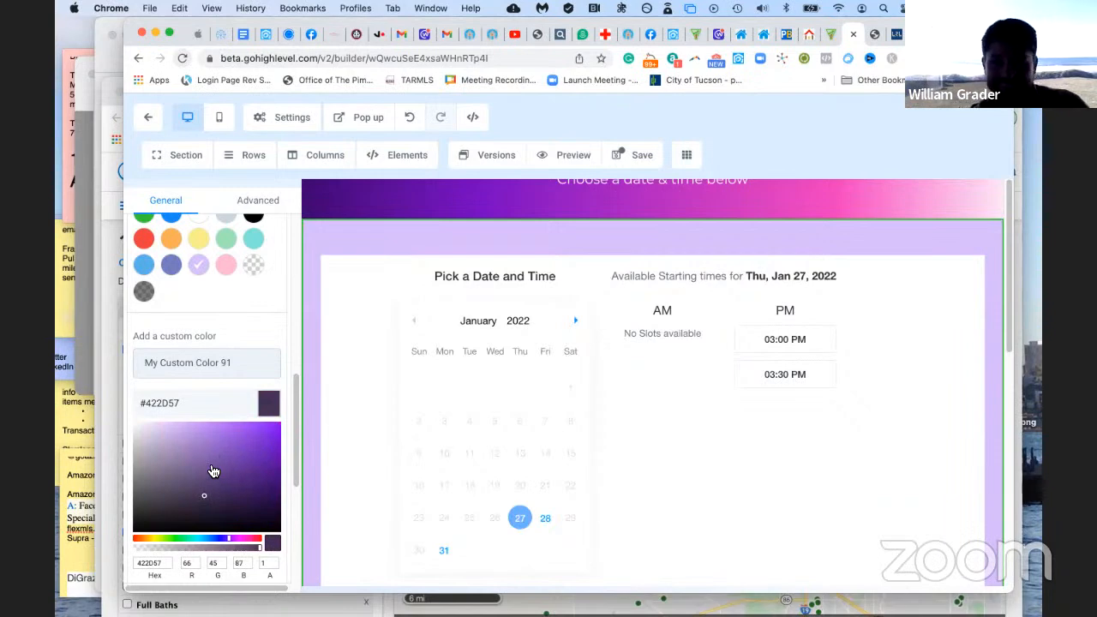
{"action": "left_click", "coordinate": [247, 543]}
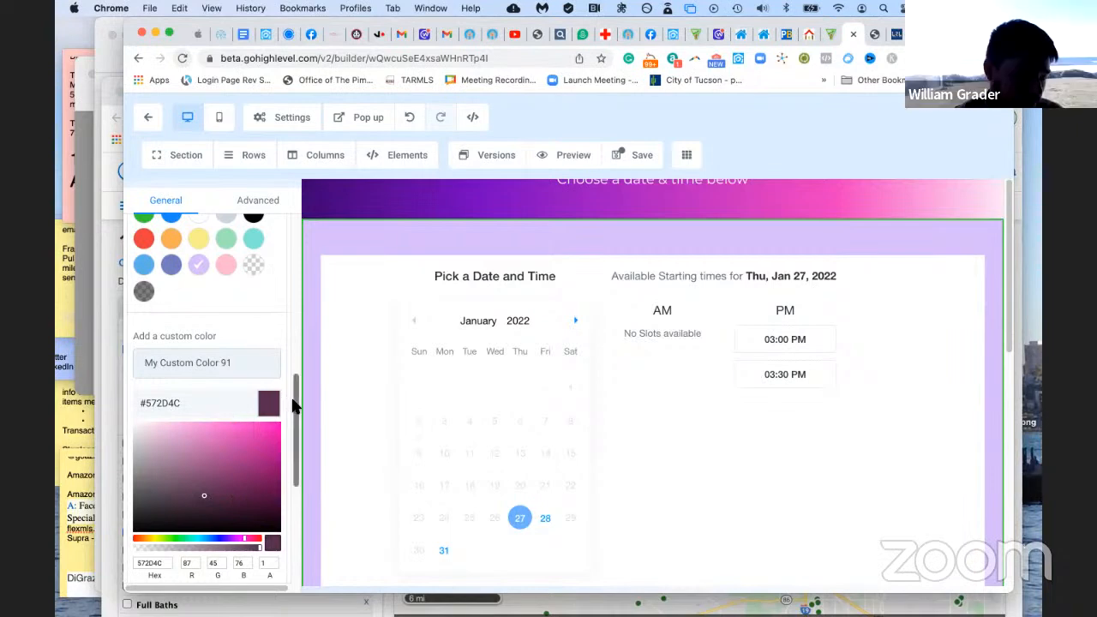
{"action": "scroll", "coordinate": [288, 434], "scroll_direction": "down", "scroll_amount": 2}
{"action": "scroll", "coordinate": [290, 445], "scroll_direction": "down", "scroll_amount": 3}
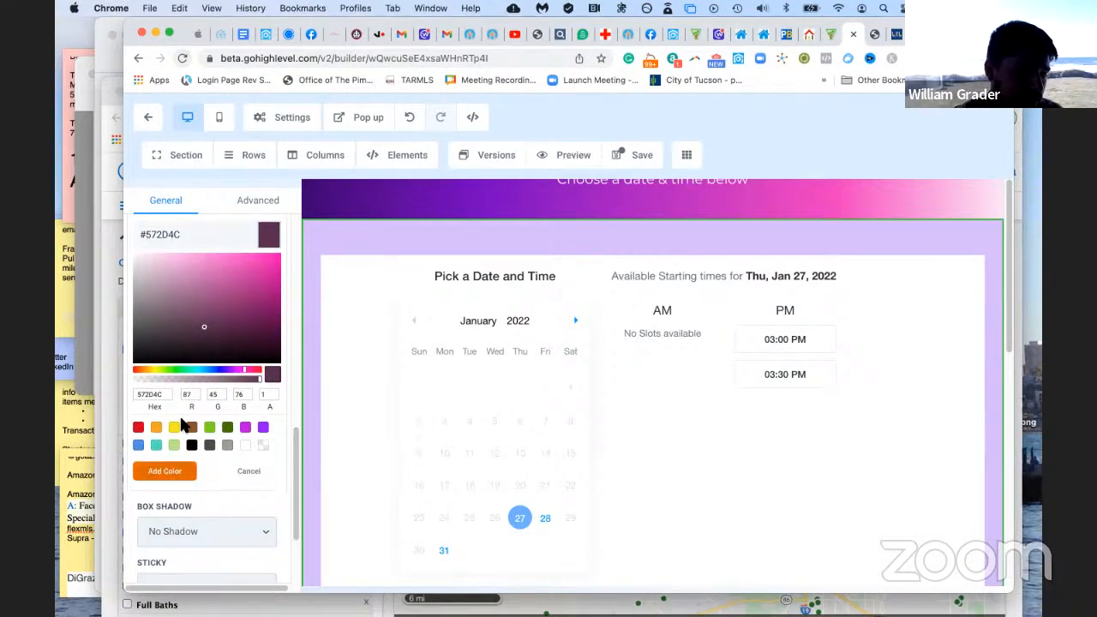
{"action": "left_click", "coordinate": [229, 305]}
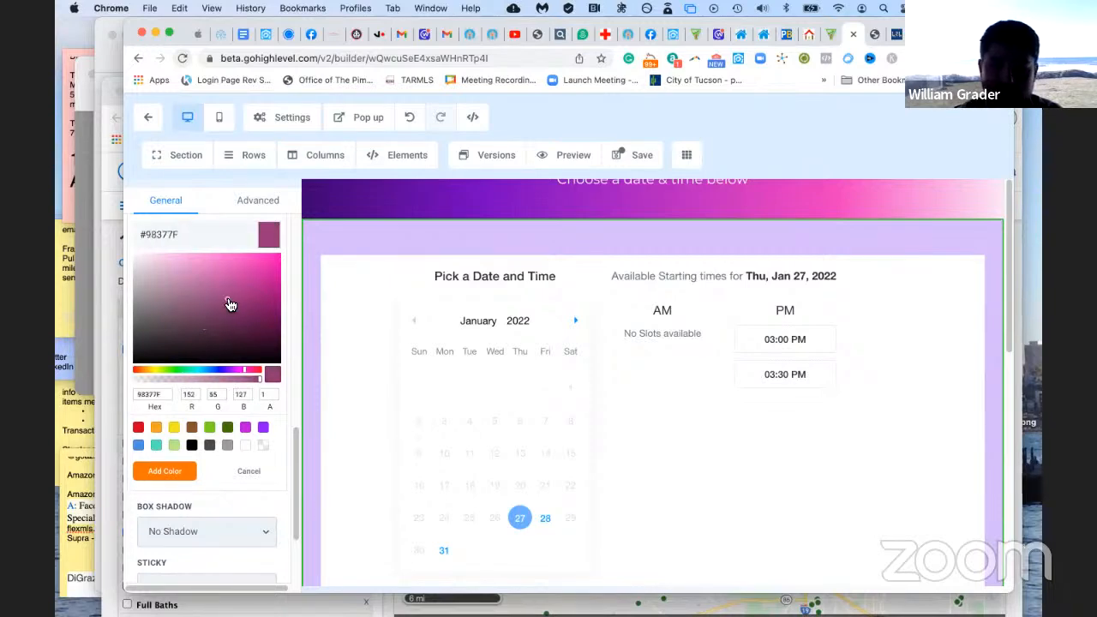
{"action": "left_click", "coordinate": [164, 473]}
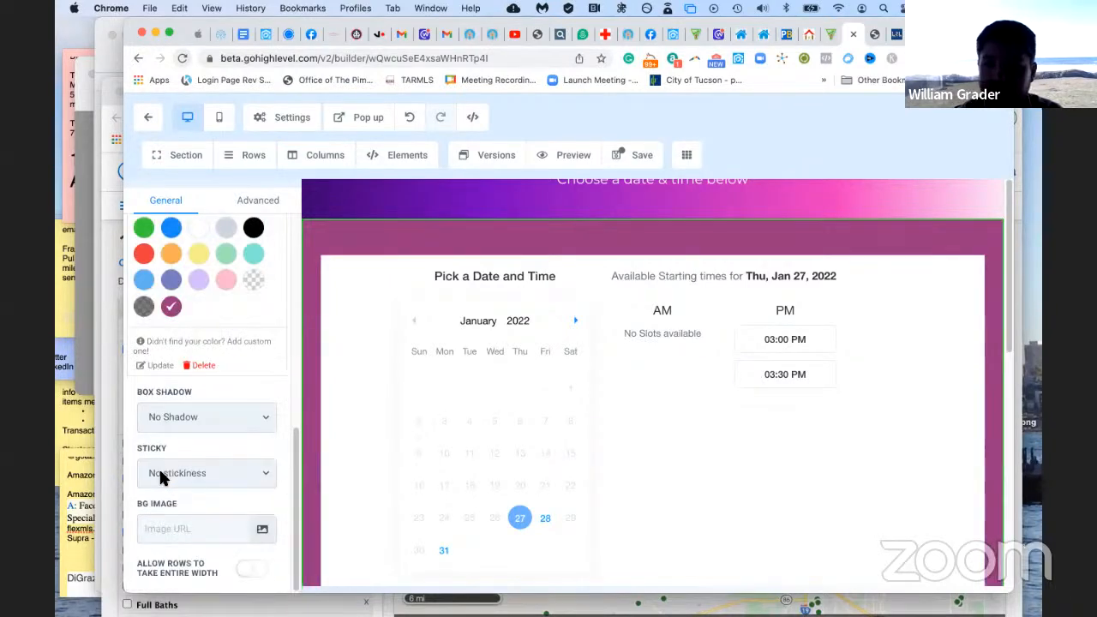
Switch the booking calendar section's background back to light purple and save the page
{"action": "left_click", "coordinate": [197, 279]}
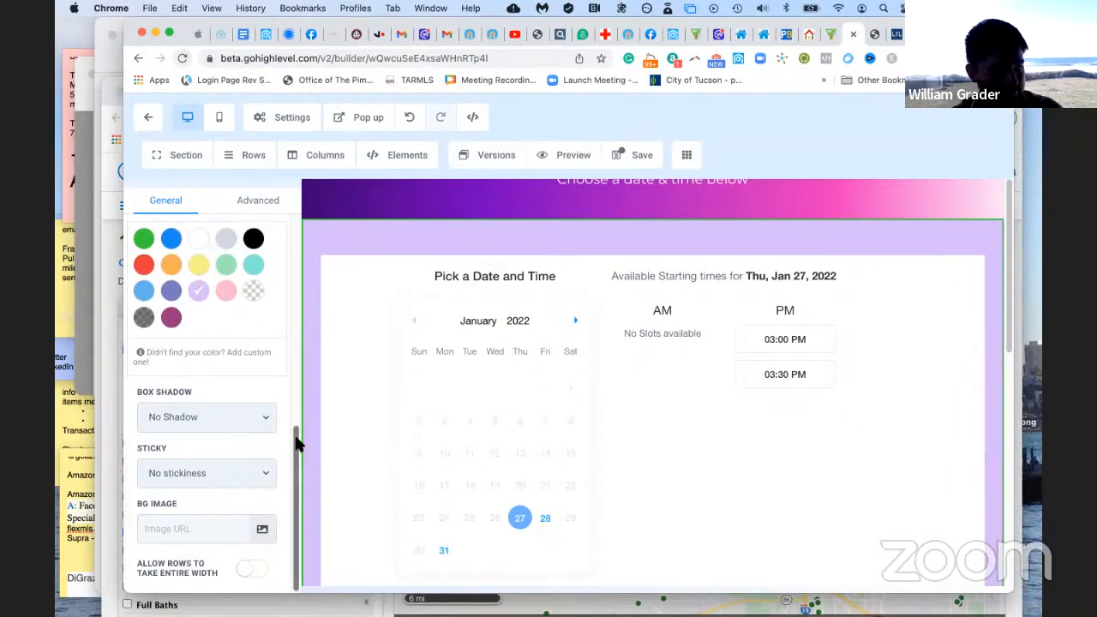
{"action": "scroll", "coordinate": [290, 433], "scroll_direction": "up", "scroll_amount": 10}
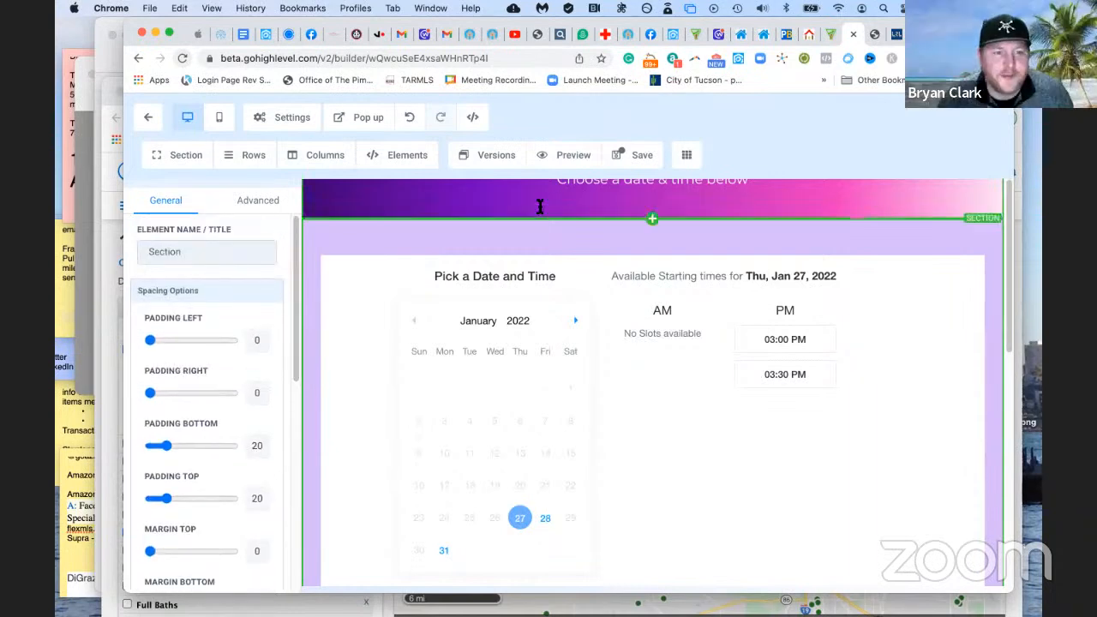
{"action": "left_click", "coordinate": [639, 157]}
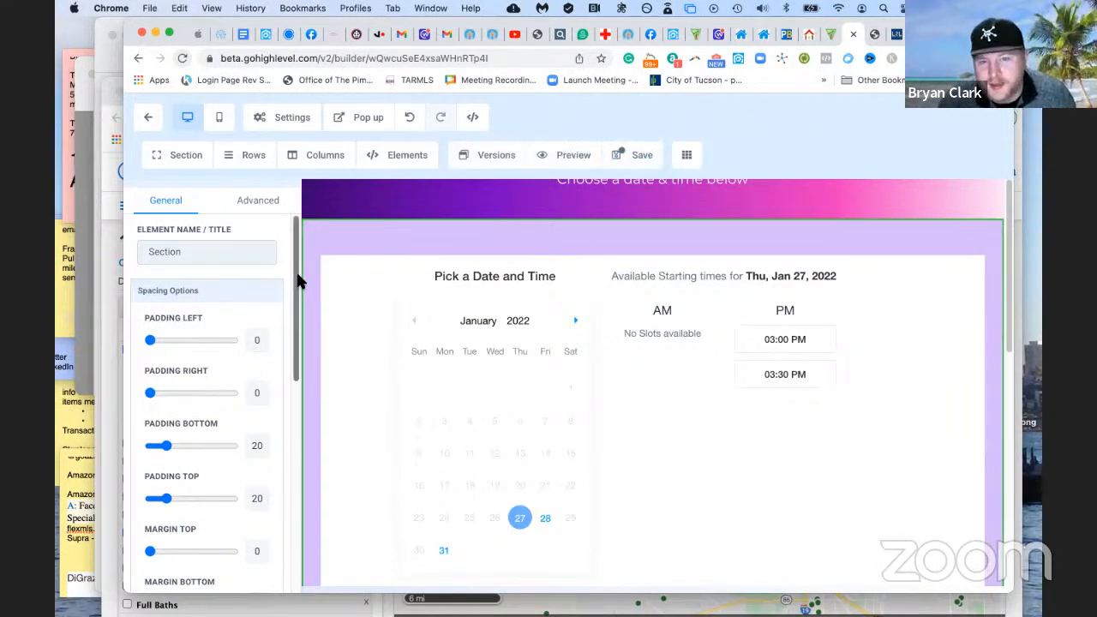
Review the page layout from the booking calendar down to the end of the Customer Testimonials widget
{"action": "scroll", "coordinate": [272, 412], "scroll_direction": "down", "scroll_amount": 10}
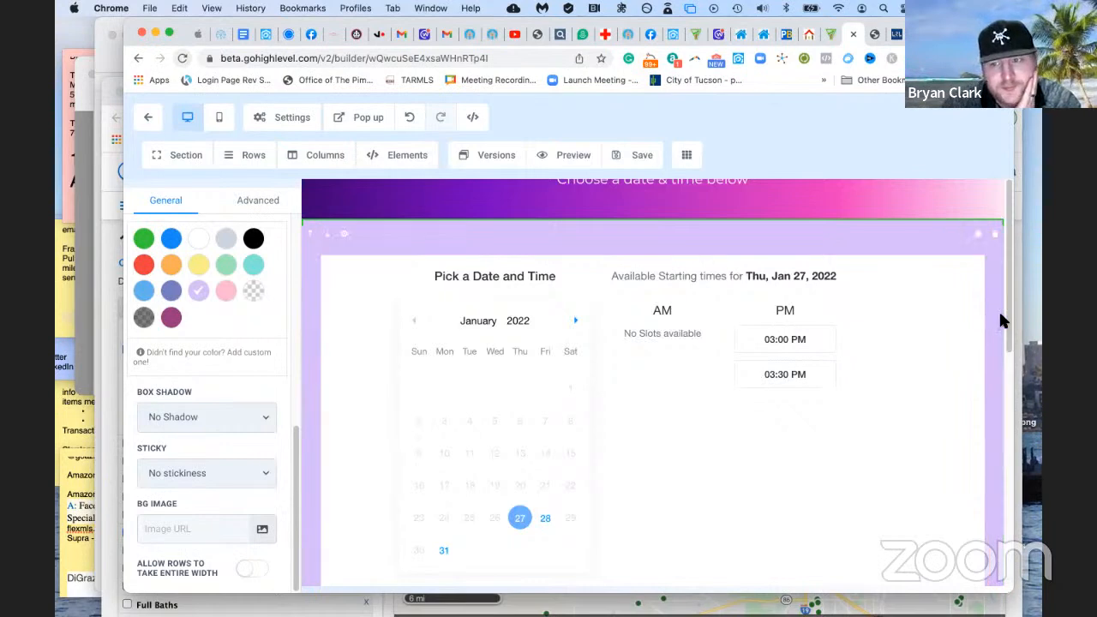
{"action": "left_click_drag", "start_coordinate": [1002, 319], "coordinate": [1005, 566]}
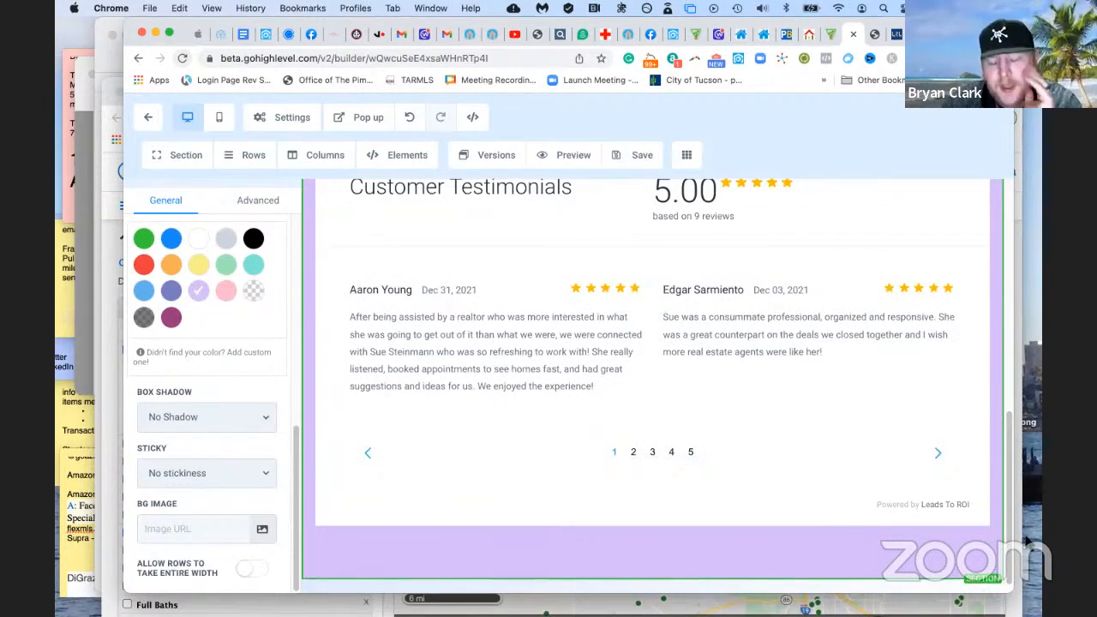
{"action": "scroll", "coordinate": [1012, 534], "scroll_direction": "up", "scroll_amount": 1}
{"action": "scroll", "coordinate": [1013, 534], "scroll_direction": "up", "scroll_amount": 4}
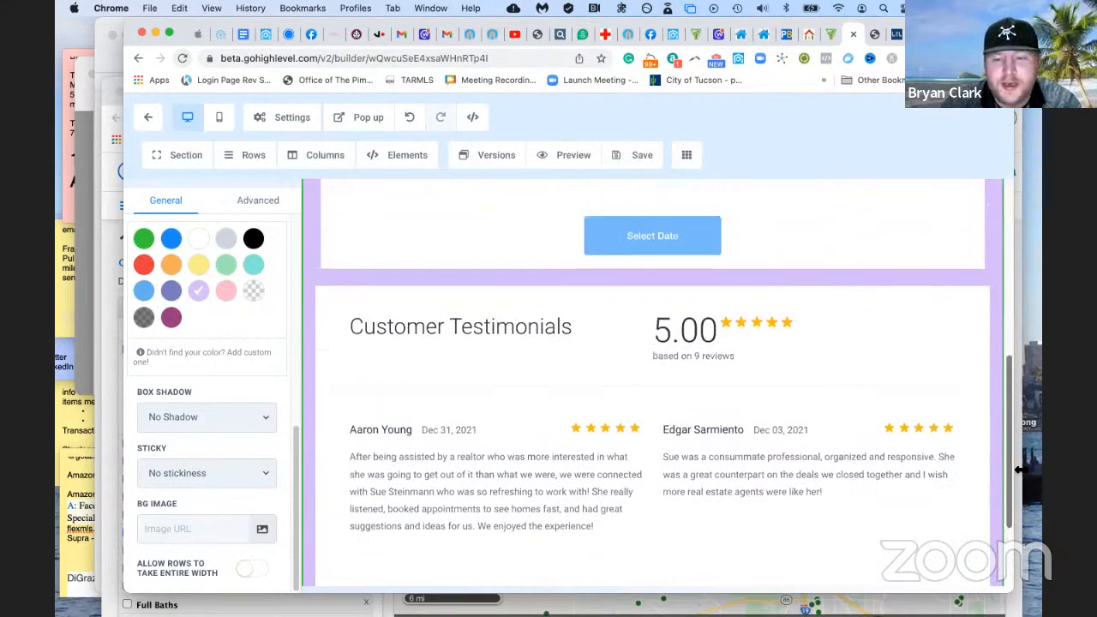
{"action": "scroll", "coordinate": [1026, 392], "scroll_direction": "up", "scroll_amount": 4}
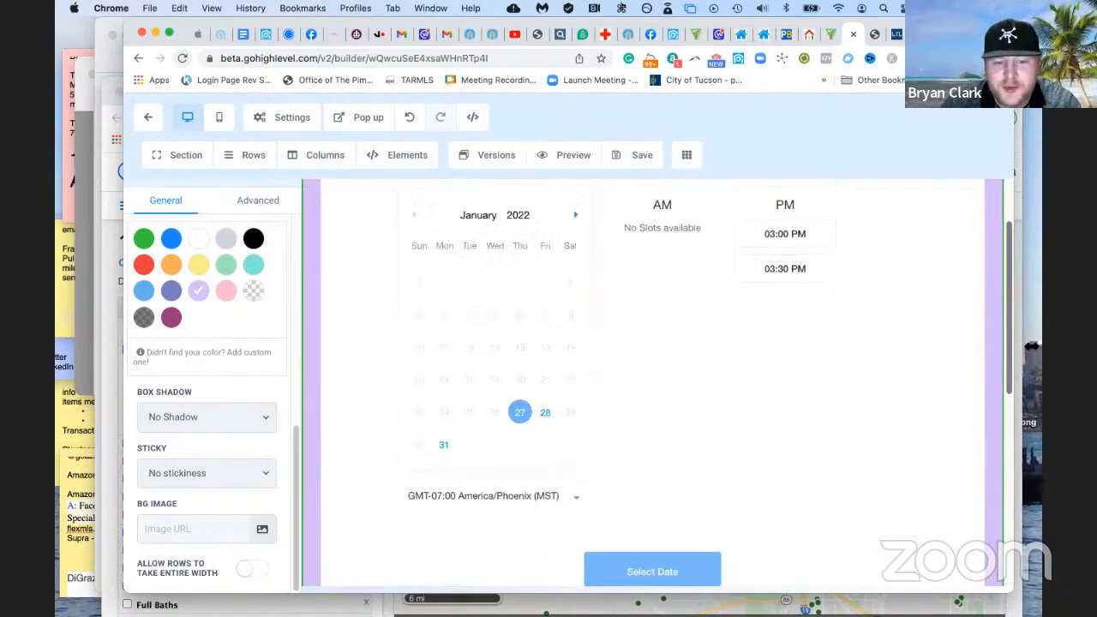
{"action": "scroll", "coordinate": [485, 330], "scroll_direction": "down", "scroll_amount": 8}
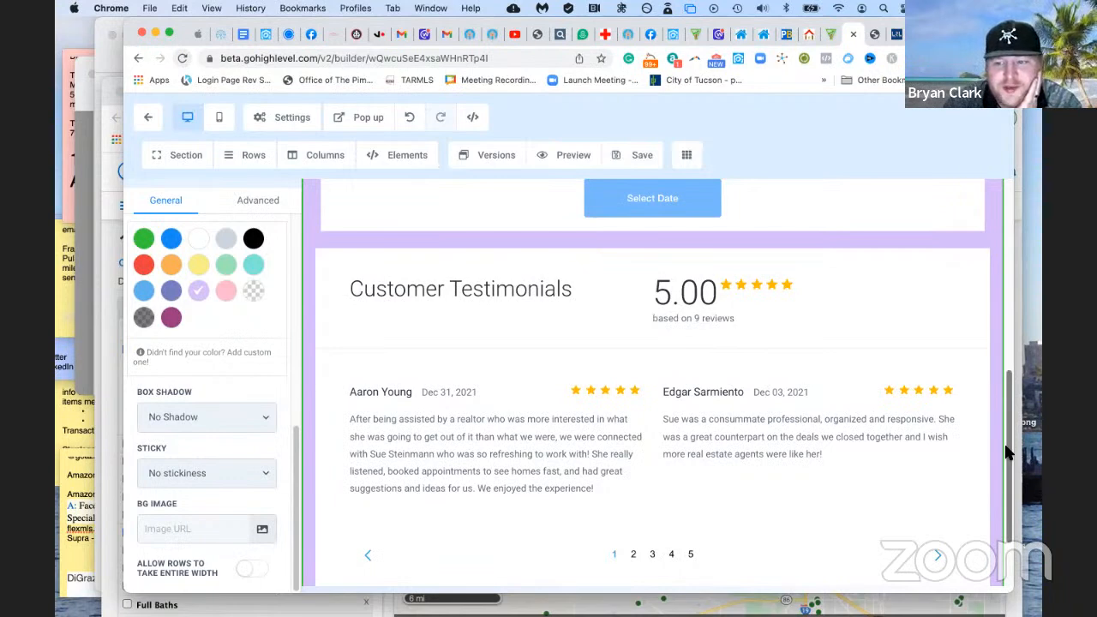
{"action": "scroll", "coordinate": [1009, 454], "scroll_direction": "down", "scroll_amount": 3}
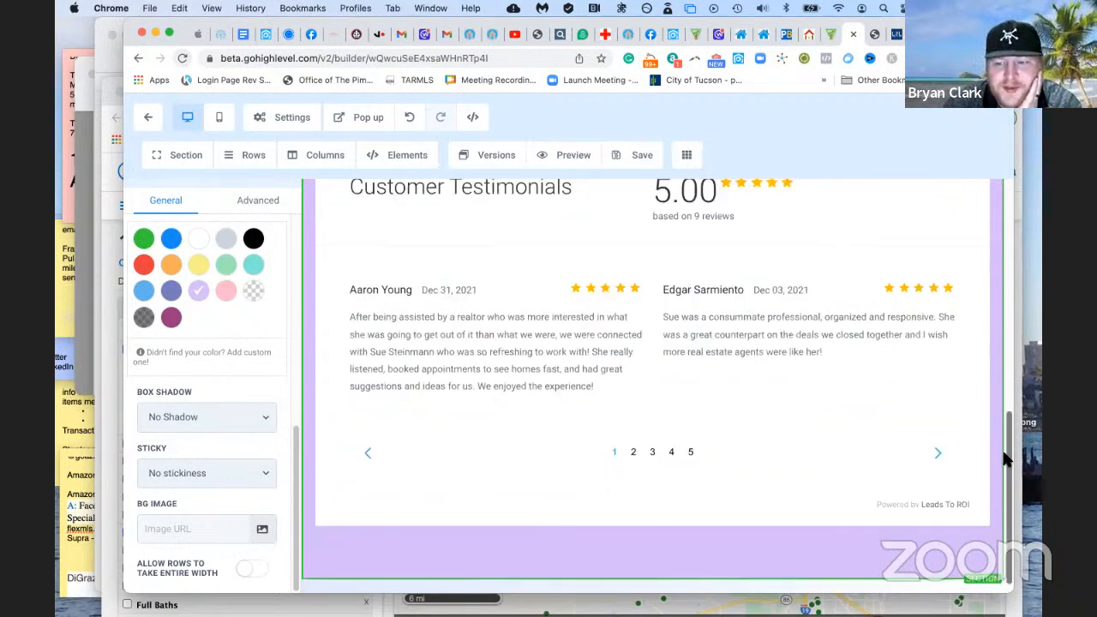
Add a video element directly below the Customer Testimonials widget
{"action": "left_click", "coordinate": [653, 582]}
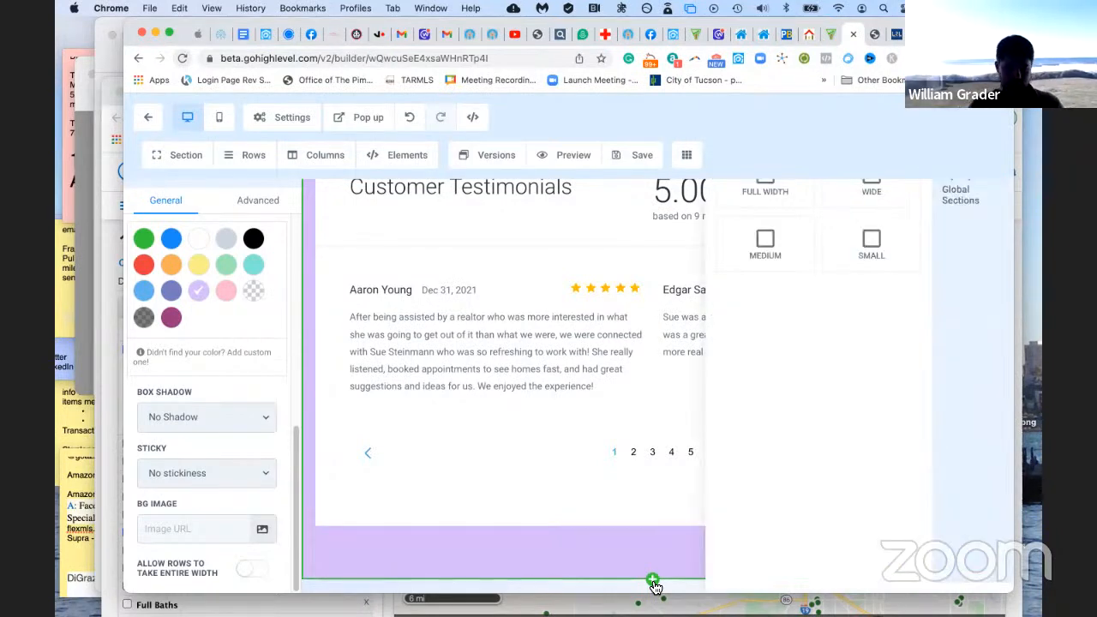
{"action": "left_click", "coordinate": [599, 544]}
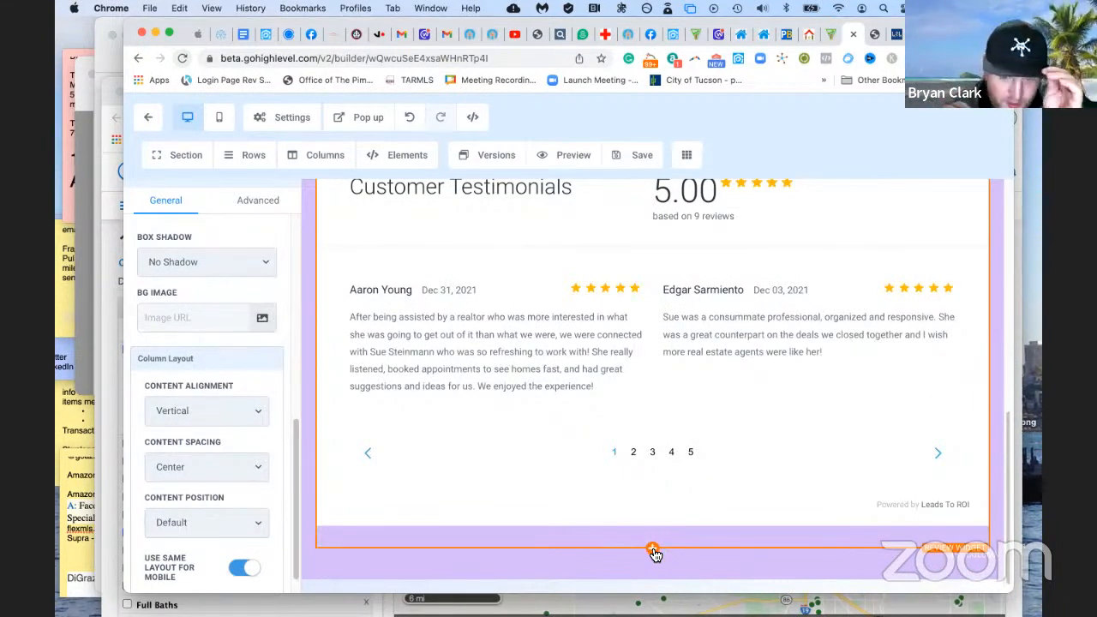
{"action": "left_click", "coordinate": [653, 550]}
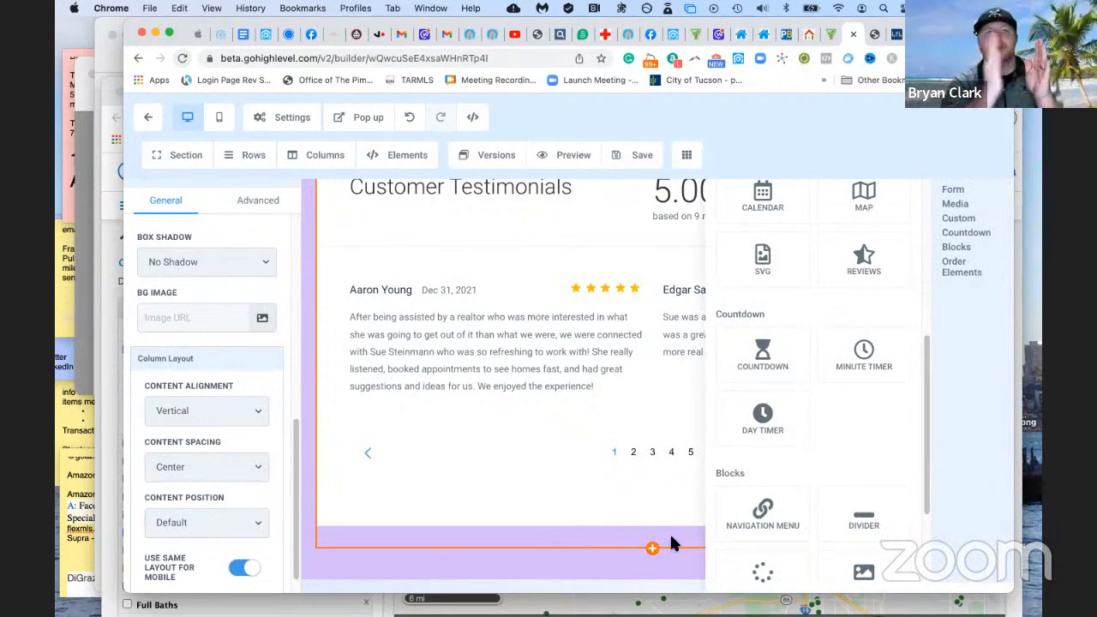
{"action": "left_click_drag", "start_coordinate": [930, 422], "coordinate": [957, 492]}
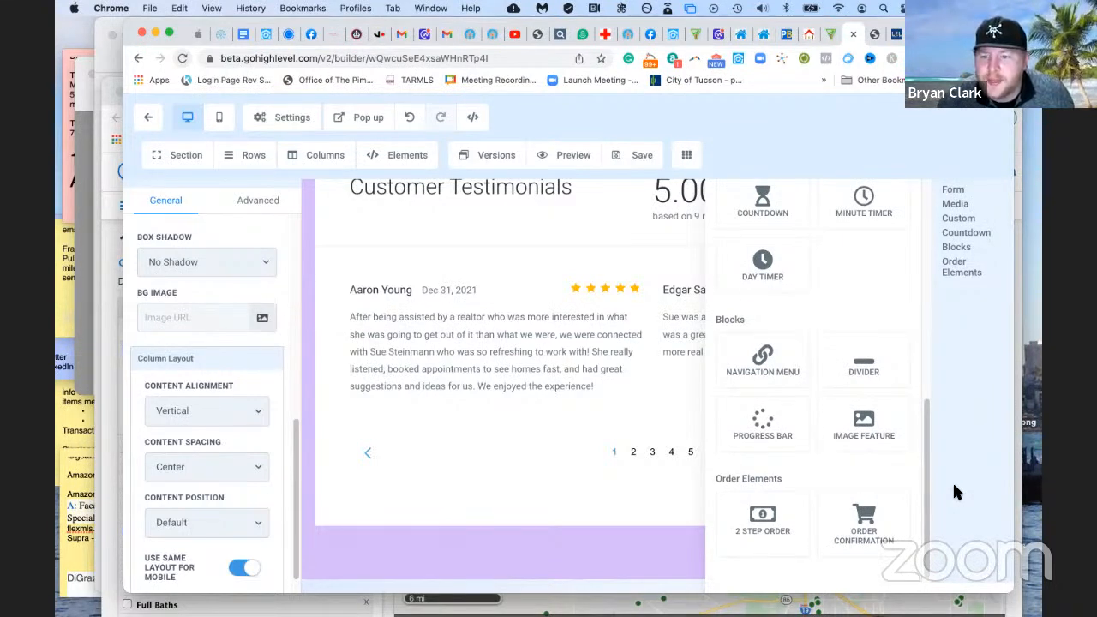
{"action": "left_click_drag", "start_coordinate": [928, 458], "coordinate": [934, 329]}
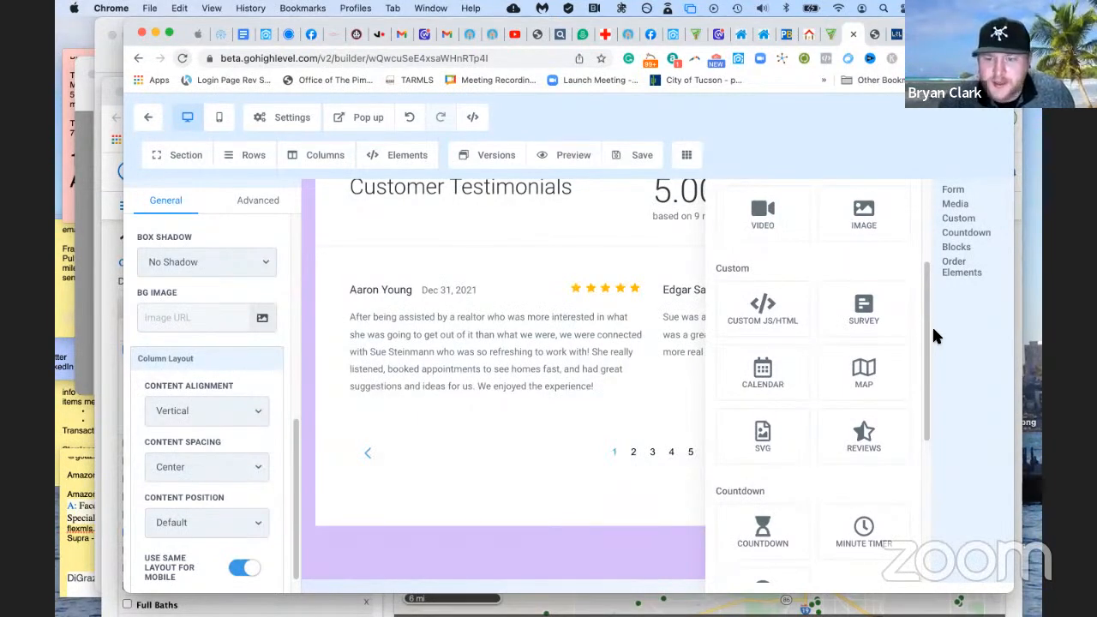
{"action": "left_click", "coordinate": [762, 217]}
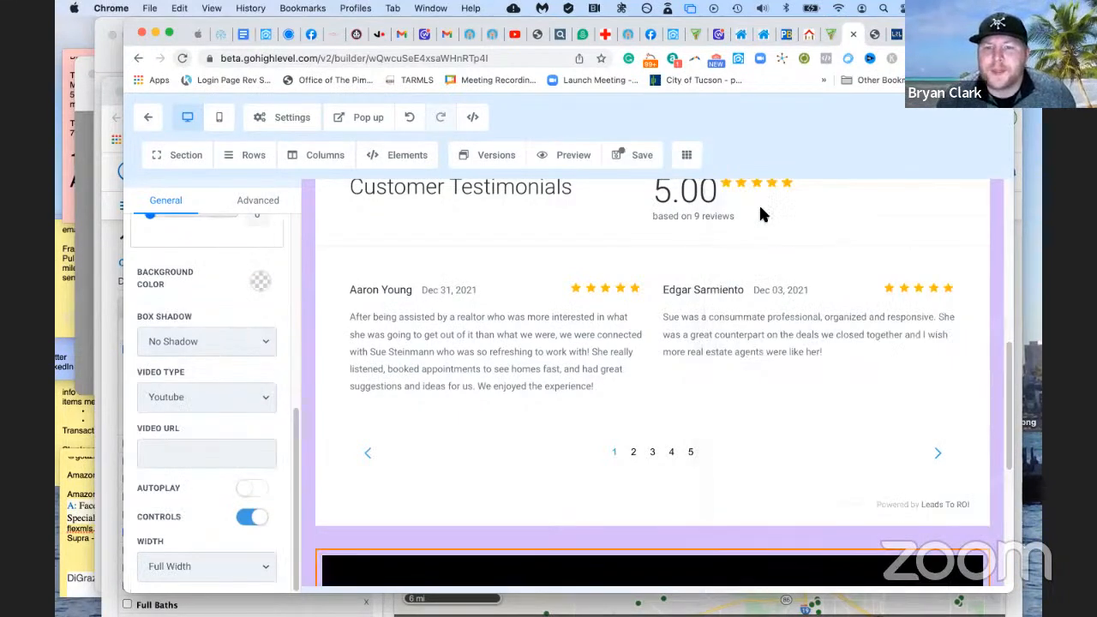
Add a map element below the video placeholder and look over its map options
{"action": "left_click_drag", "start_coordinate": [1013, 358], "coordinate": [1014, 503]}
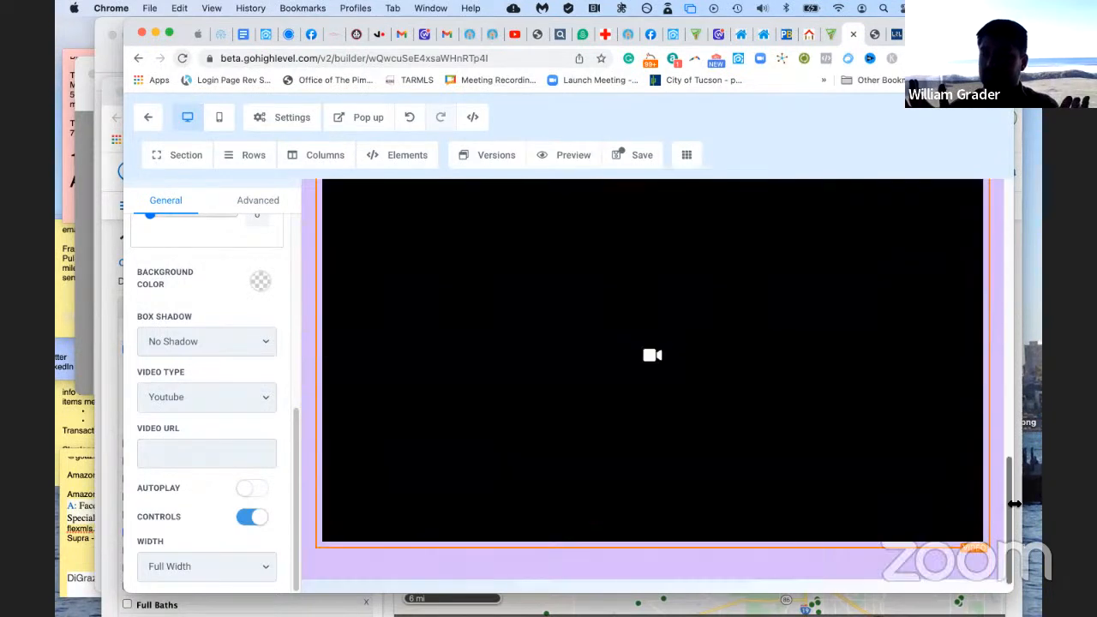
{"action": "left_click", "coordinate": [654, 551]}
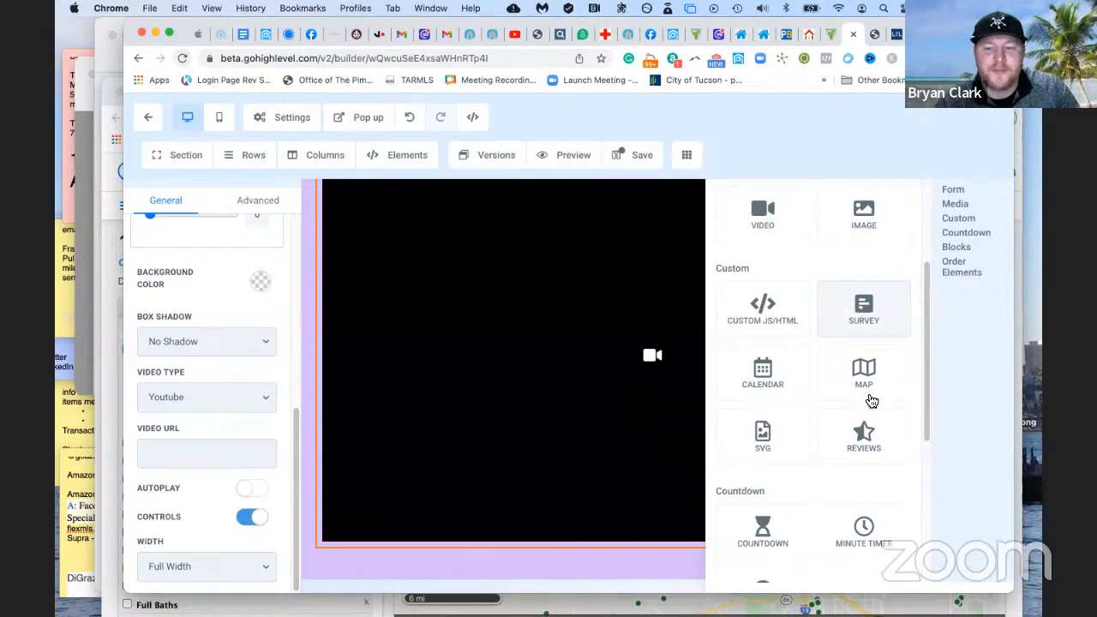
{"action": "left_click", "coordinate": [864, 369]}
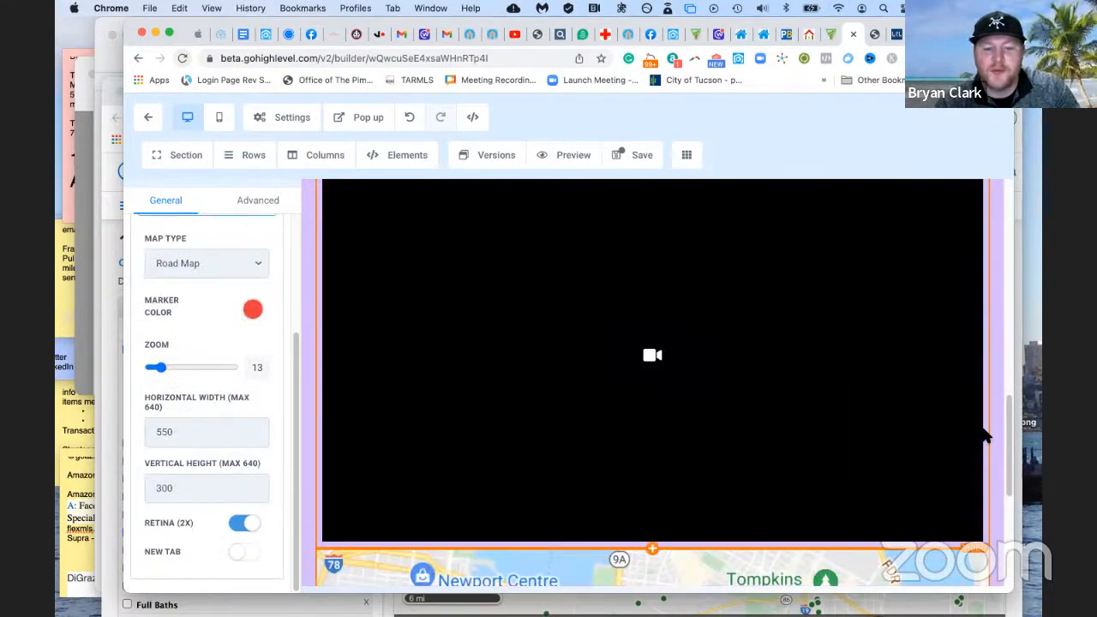
{"action": "left_click_drag", "start_coordinate": [1004, 412], "coordinate": [1006, 515]}
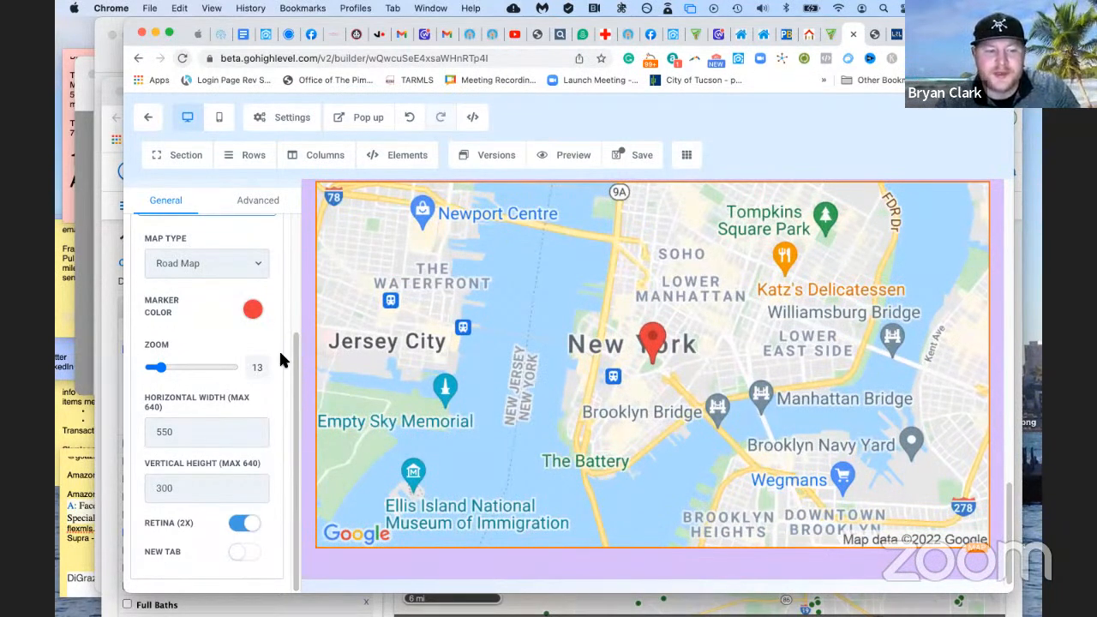
{"action": "left_click_drag", "start_coordinate": [297, 353], "coordinate": [302, 223]}
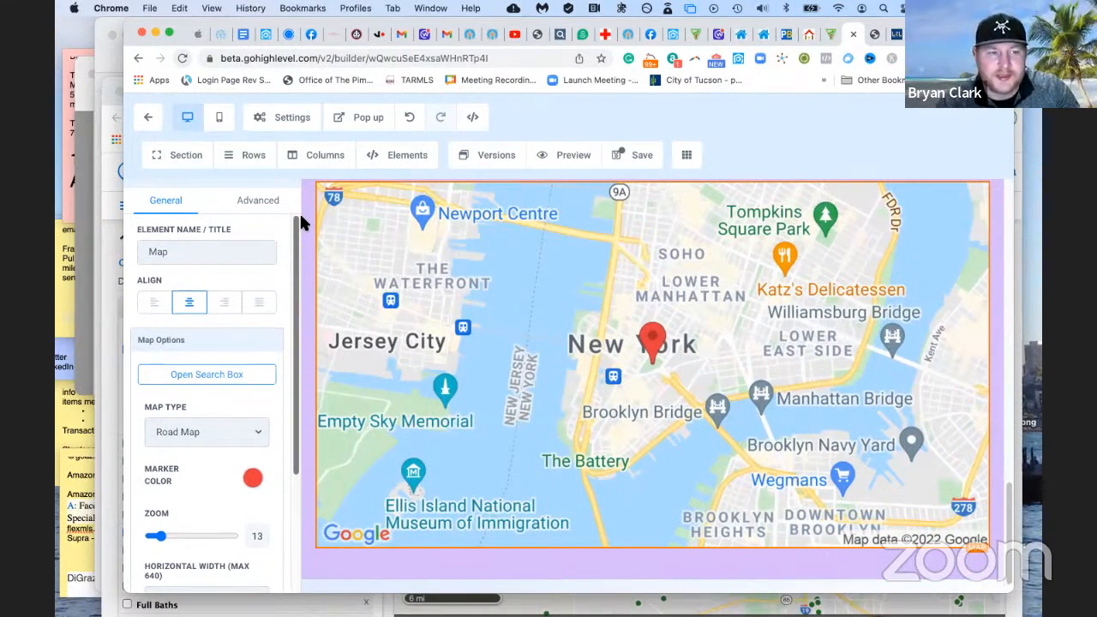
{"action": "scroll", "coordinate": [292, 245], "scroll_direction": "down", "scroll_amount": 2}
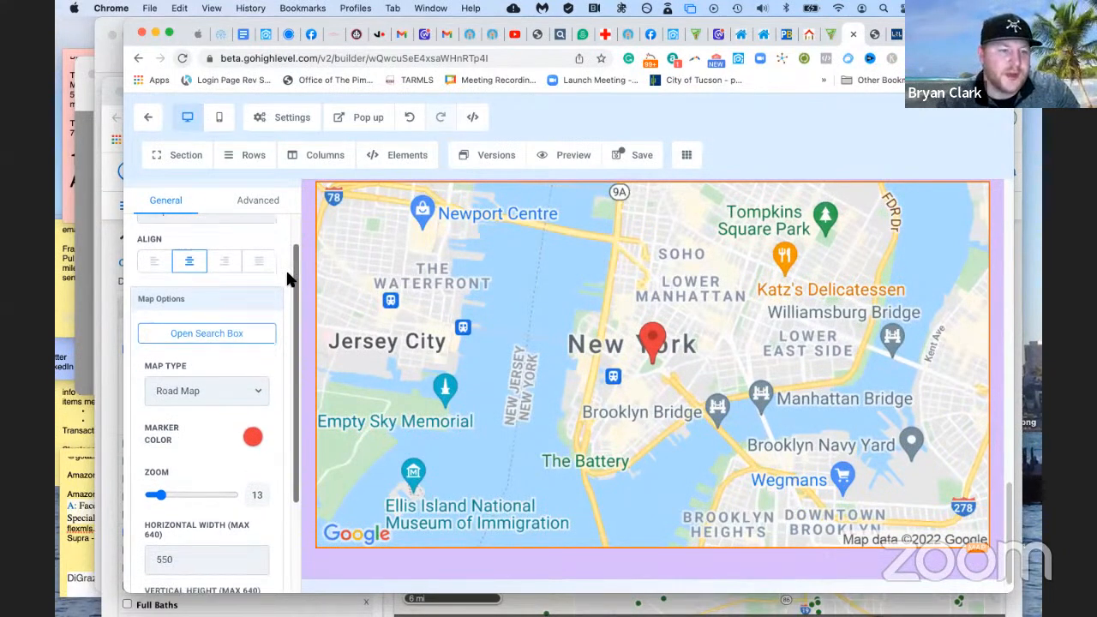
Examine the map element's general settings, including type, zoom and size, and its advanced visibility and class settings
{"action": "scroll", "coordinate": [287, 283], "scroll_direction": "down", "scroll_amount": 2}
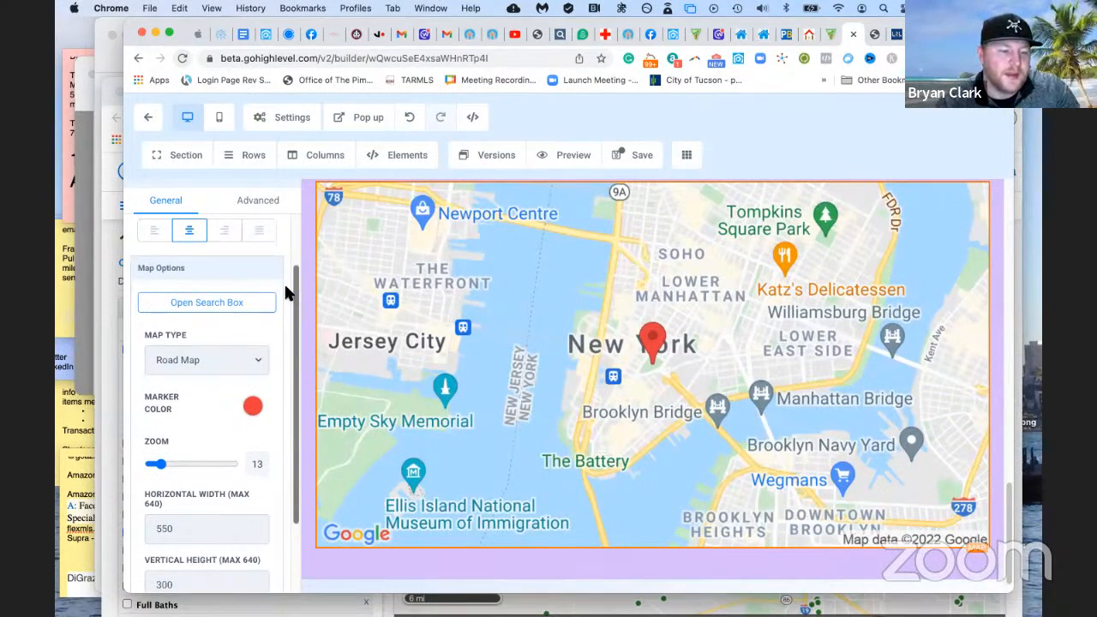
{"action": "scroll", "coordinate": [287, 292], "scroll_direction": "down", "scroll_amount": 5}
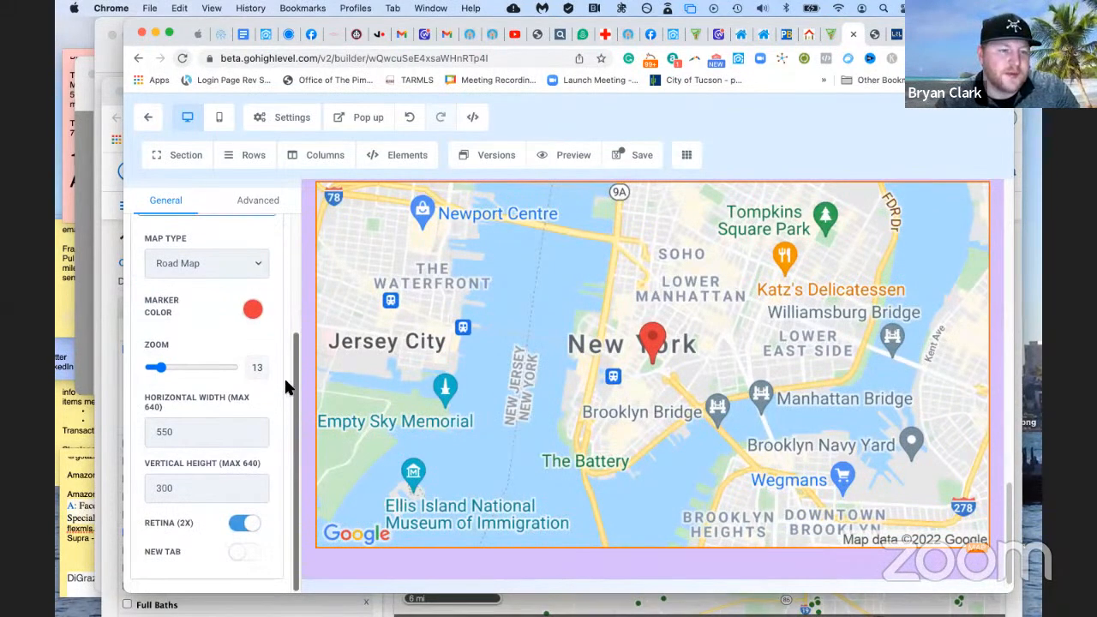
{"action": "scroll", "coordinate": [289, 324], "scroll_direction": "up", "scroll_amount": 8}
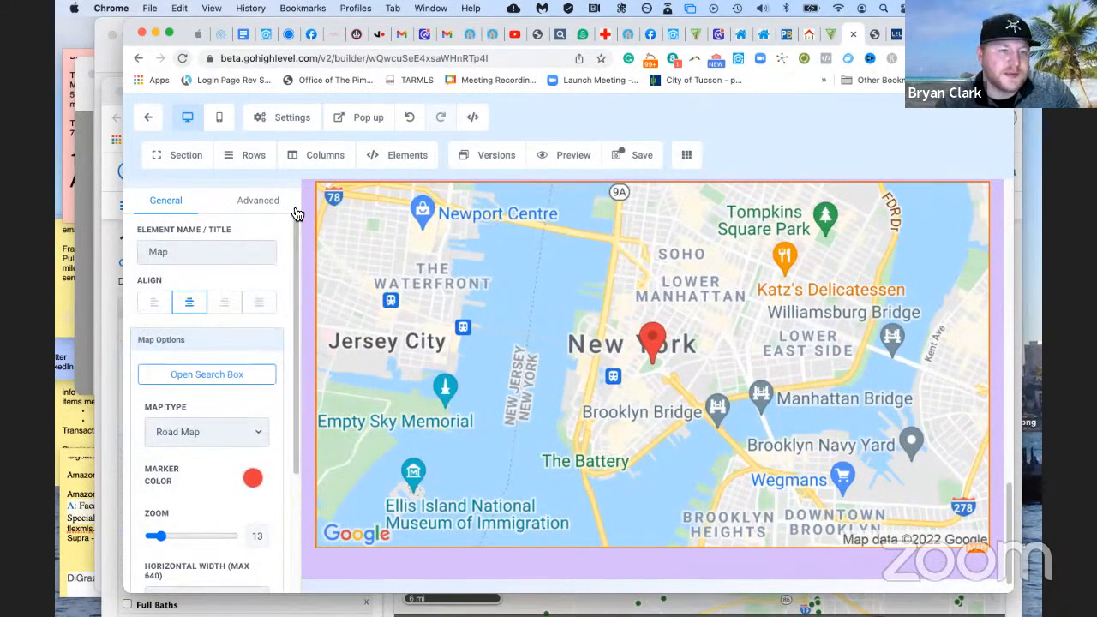
{"action": "left_click", "coordinate": [259, 202]}
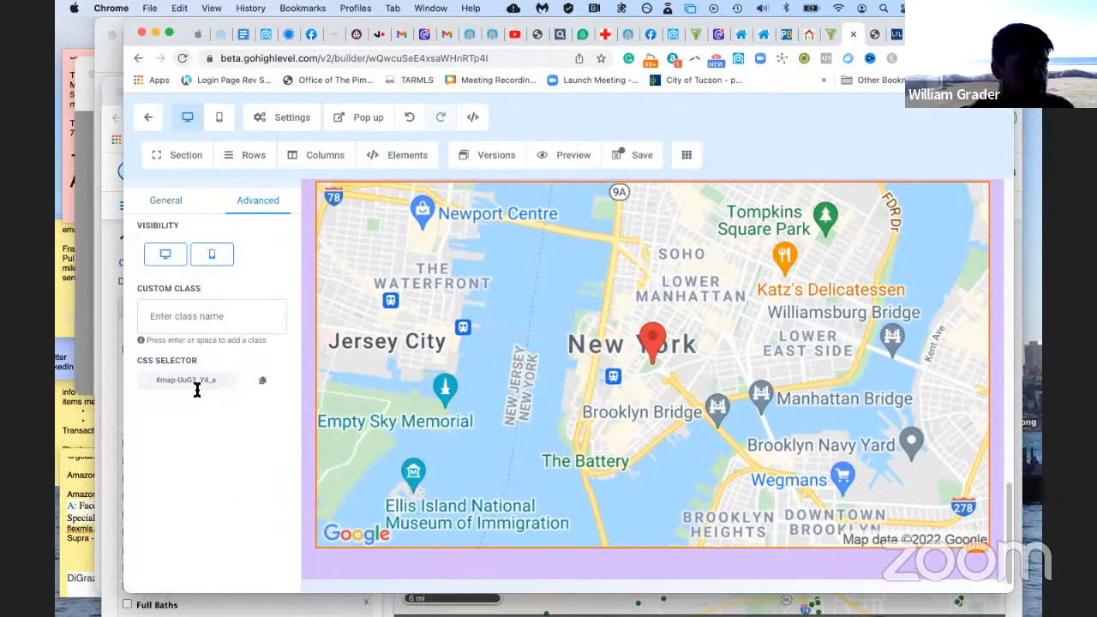
{"action": "left_click", "coordinate": [161, 205]}
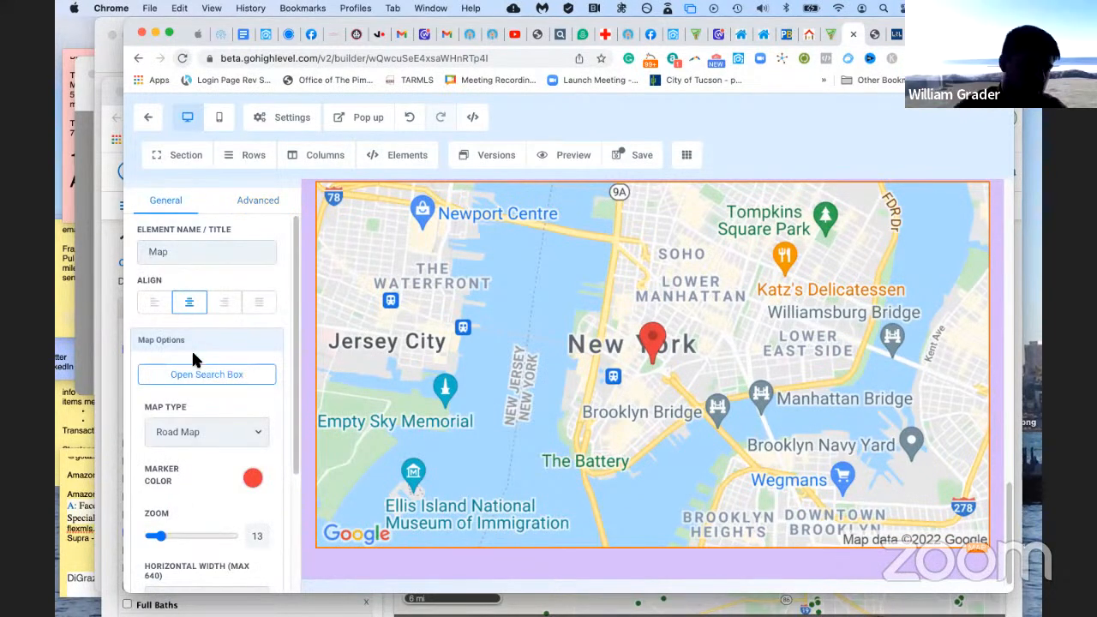
Set the map element's location to Oro Valley, AZ, USA and save the map choice
{"action": "left_click", "coordinate": [199, 374]}
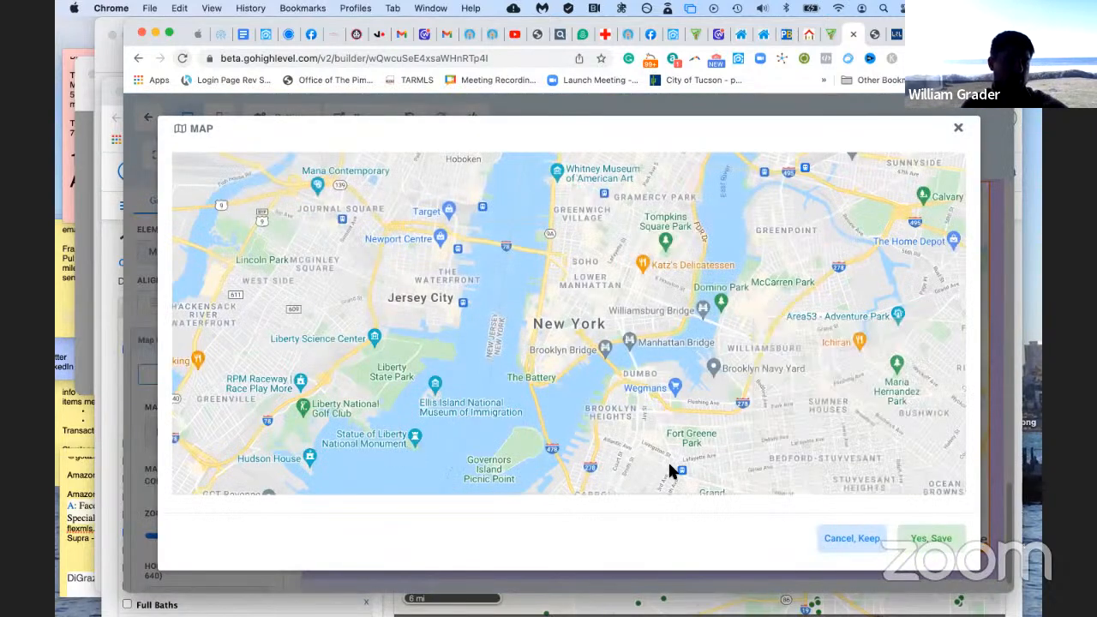
{"action": "left_click", "coordinate": [407, 170]}
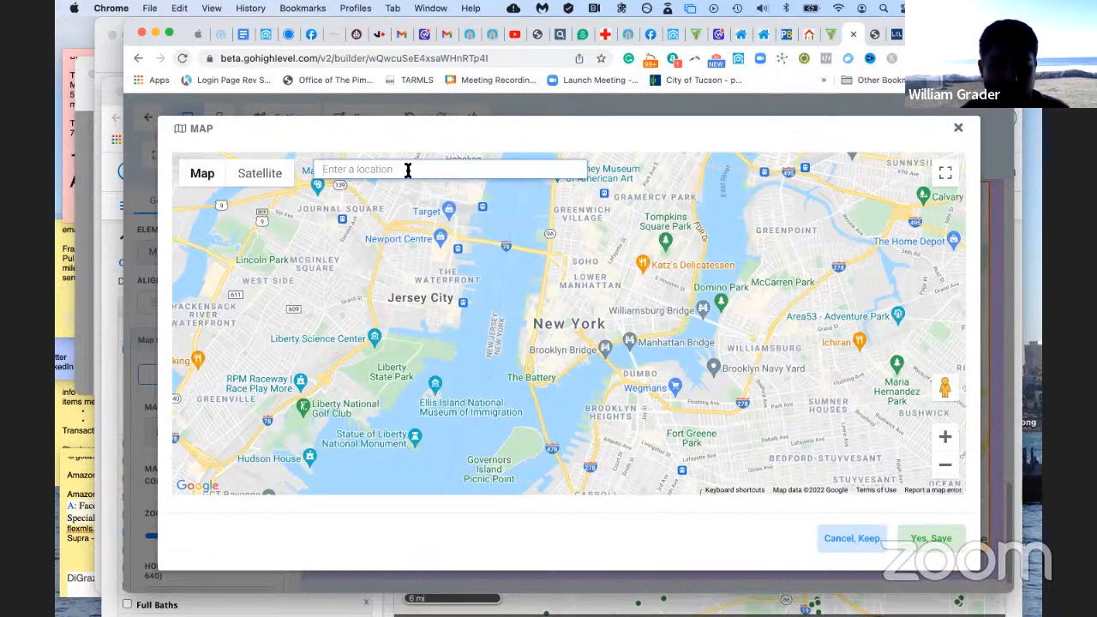
{"action": "type", "text": "oro valle"}
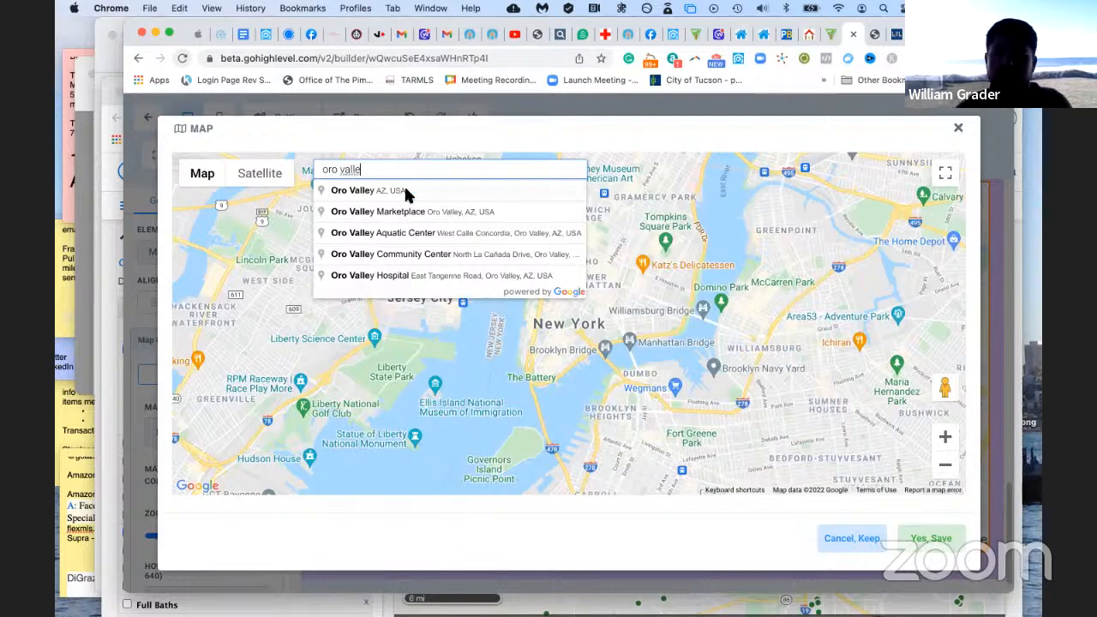
{"action": "left_click", "coordinate": [405, 190]}
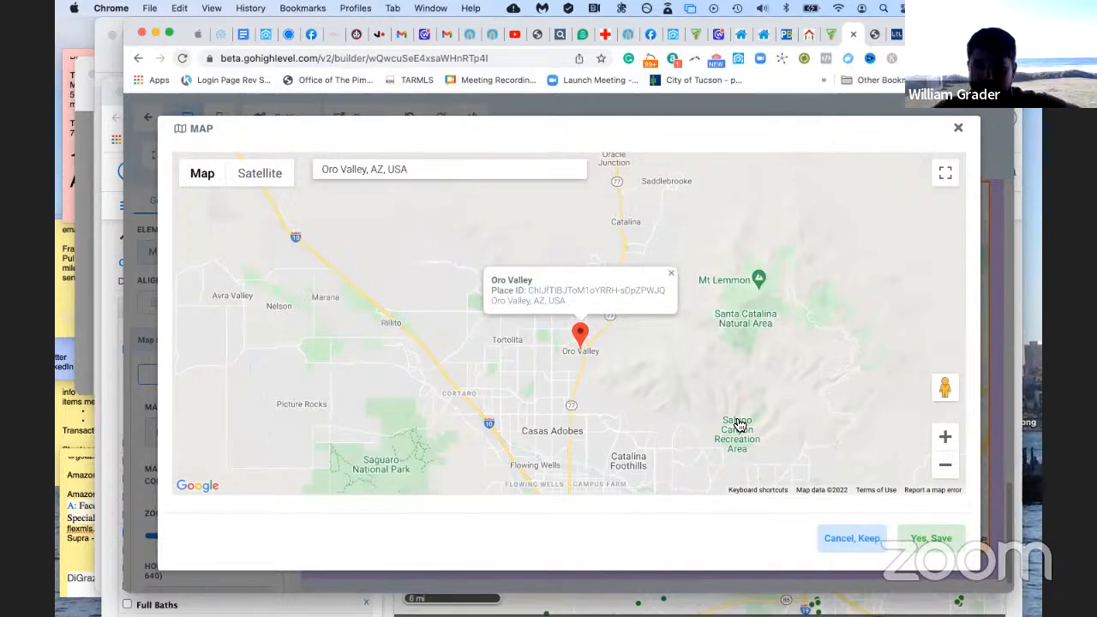
{"action": "left_click", "coordinate": [925, 541]}
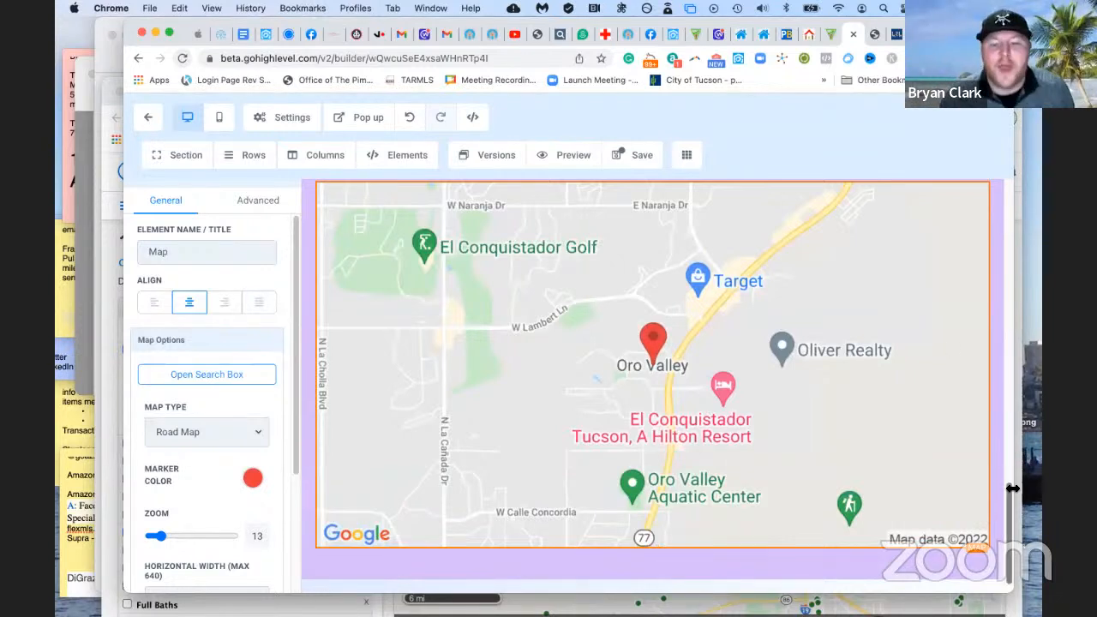
Delete the empty video element between the Customer Testimonials widget and the map
{"action": "scroll", "coordinate": [1010, 487], "scroll_direction": "up", "scroll_amount": 2}
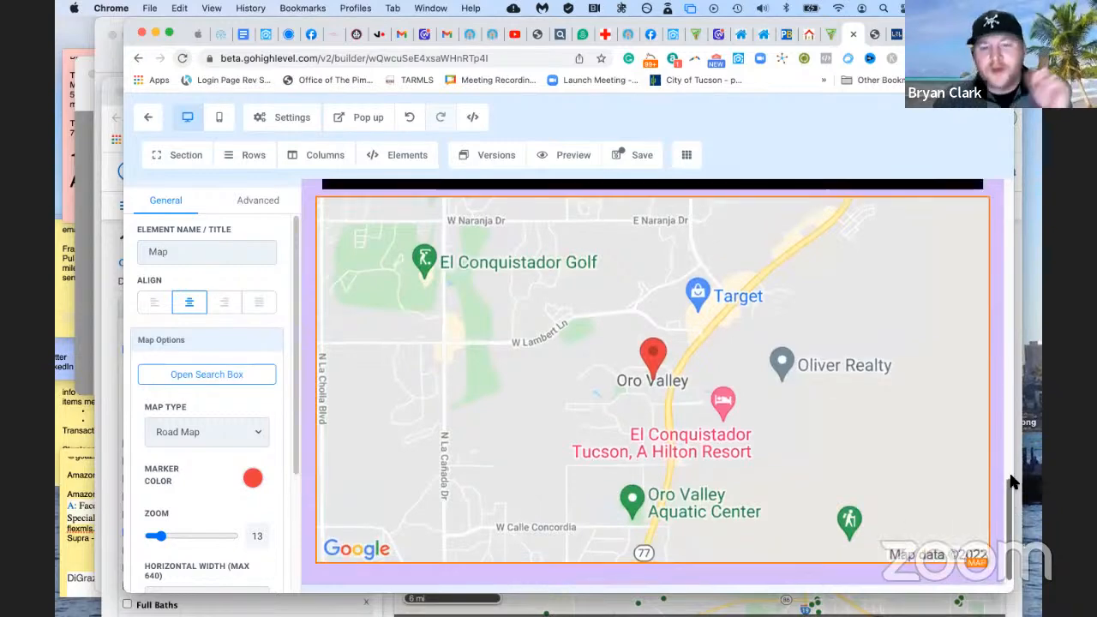
{"action": "scroll", "coordinate": [1011, 481], "scroll_direction": "up", "scroll_amount": 3}
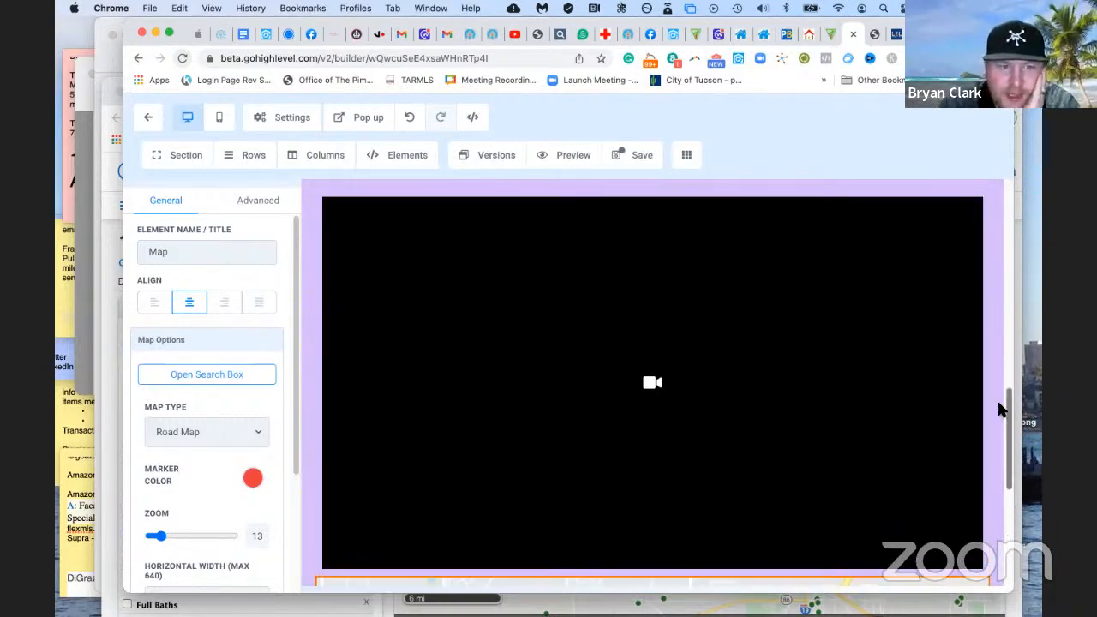
{"action": "left_click", "coordinate": [738, 505]}
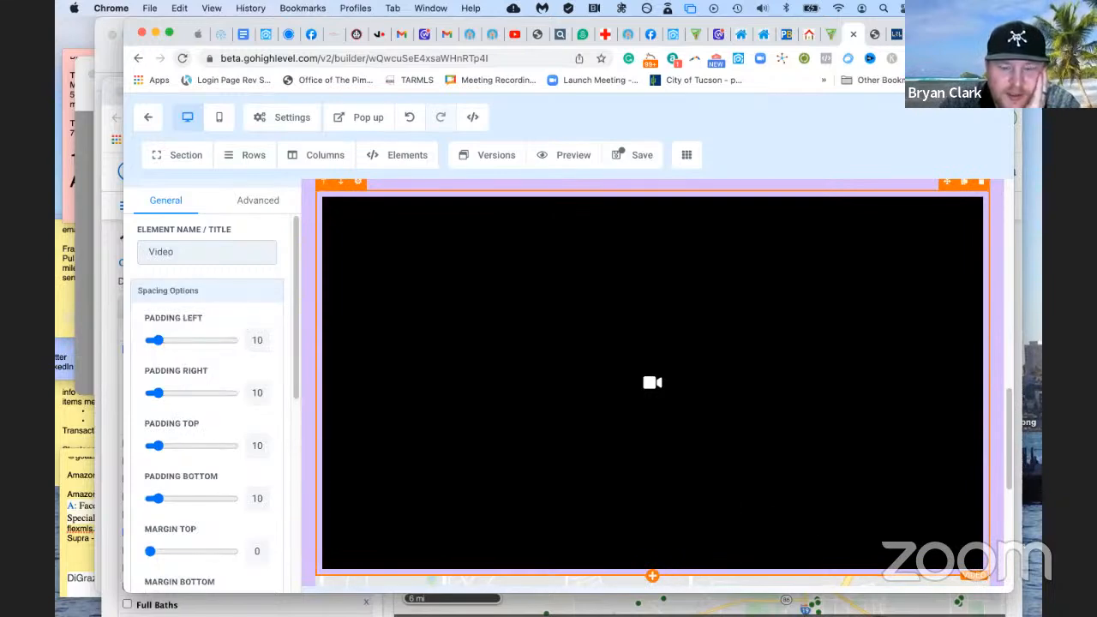
{"action": "left_click", "coordinate": [654, 577]}
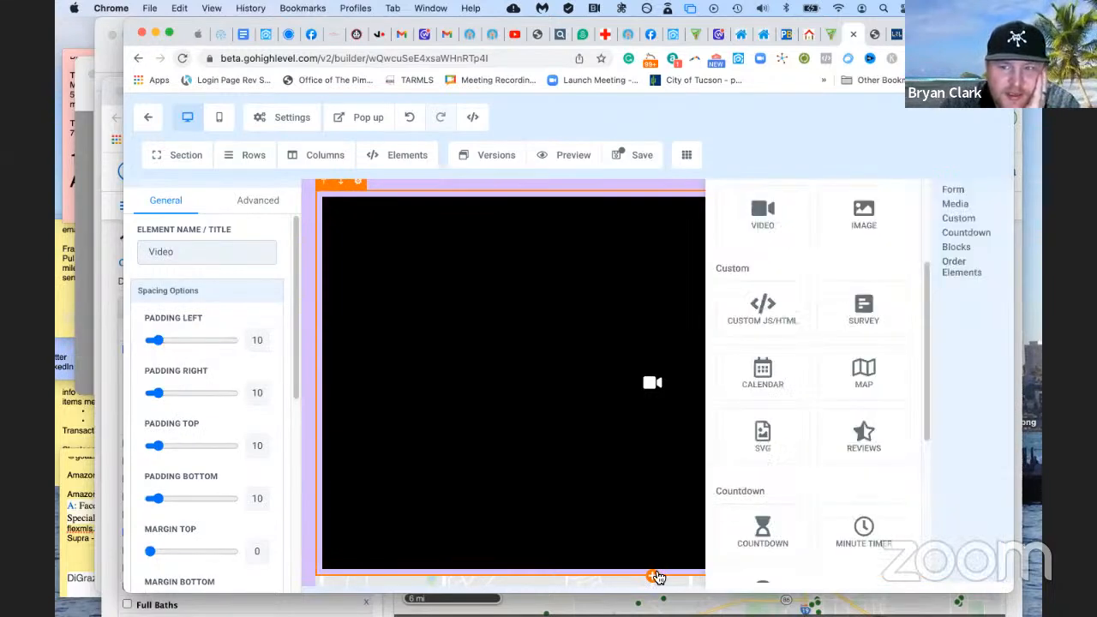
{"action": "left_click", "coordinate": [655, 576]}
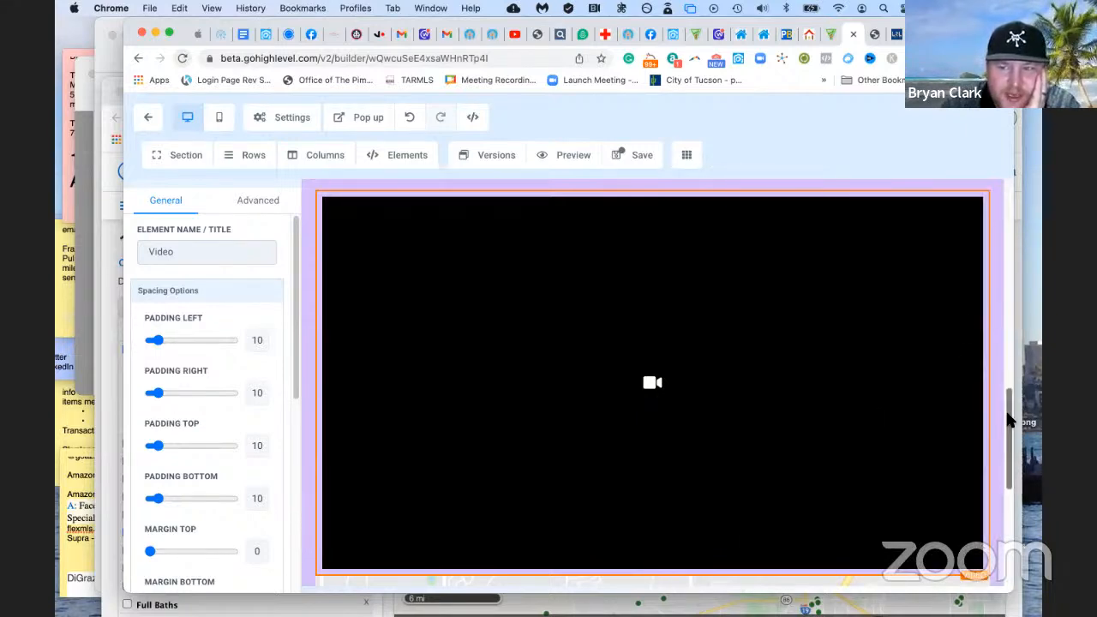
{"action": "left_click_drag", "start_coordinate": [1008, 414], "coordinate": [1007, 372]}
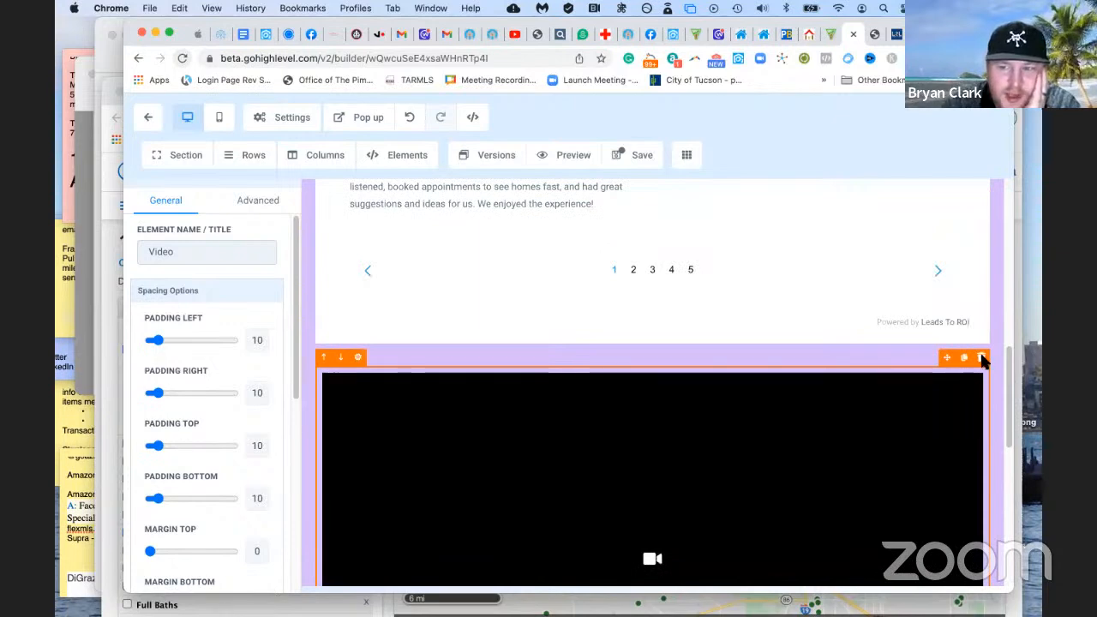
{"action": "left_click", "coordinate": [980, 358]}
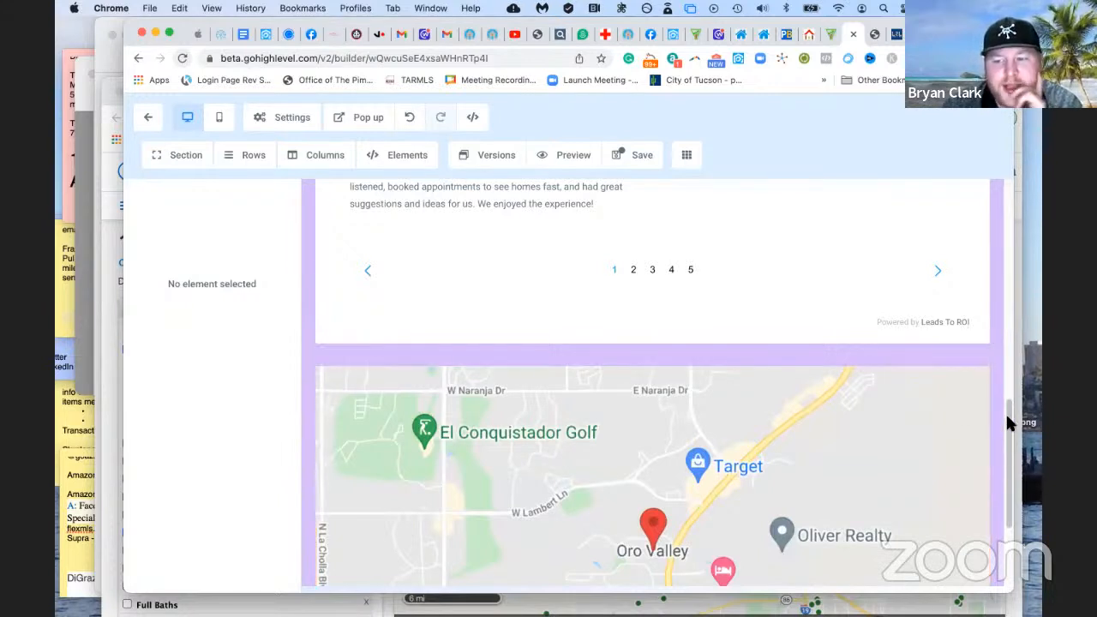
Add a full-width section below the section that holds the Oro Valley map
{"action": "scroll", "coordinate": [991, 543], "scroll_direction": "down", "scroll_amount": 5}
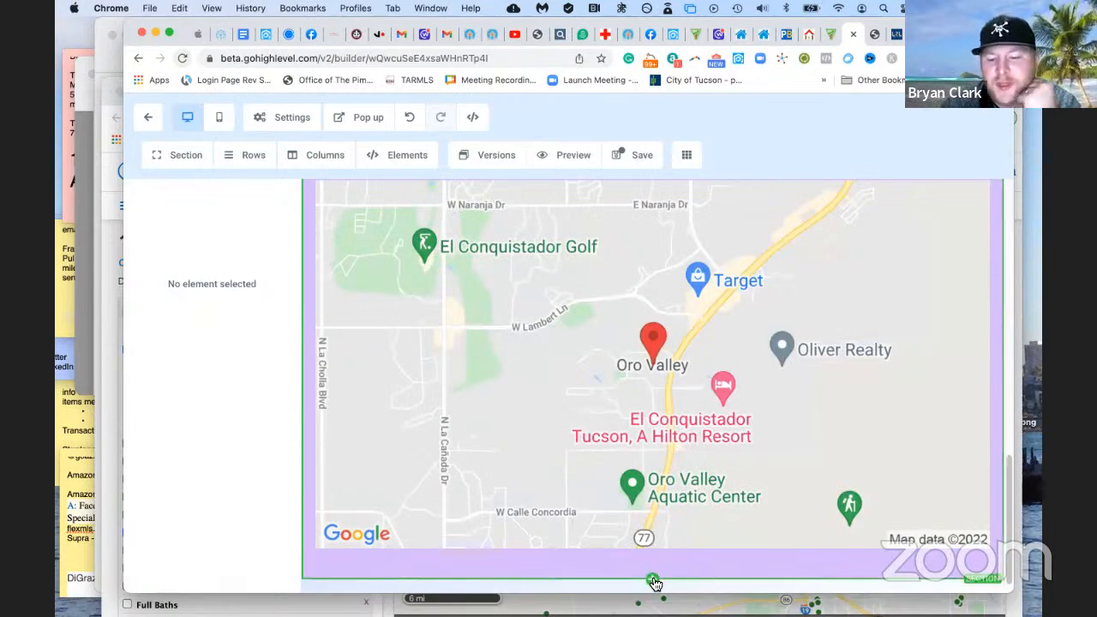
{"action": "left_click", "coordinate": [654, 583]}
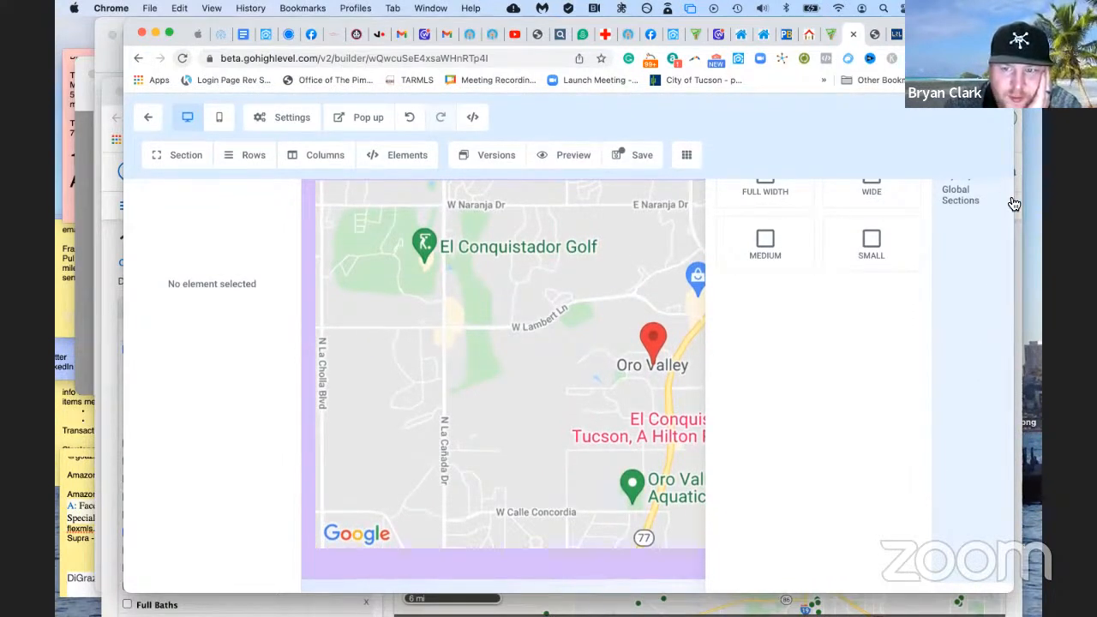
{"action": "left_click", "coordinate": [755, 193]}
{"action": "left_click", "coordinate": [754, 194]}
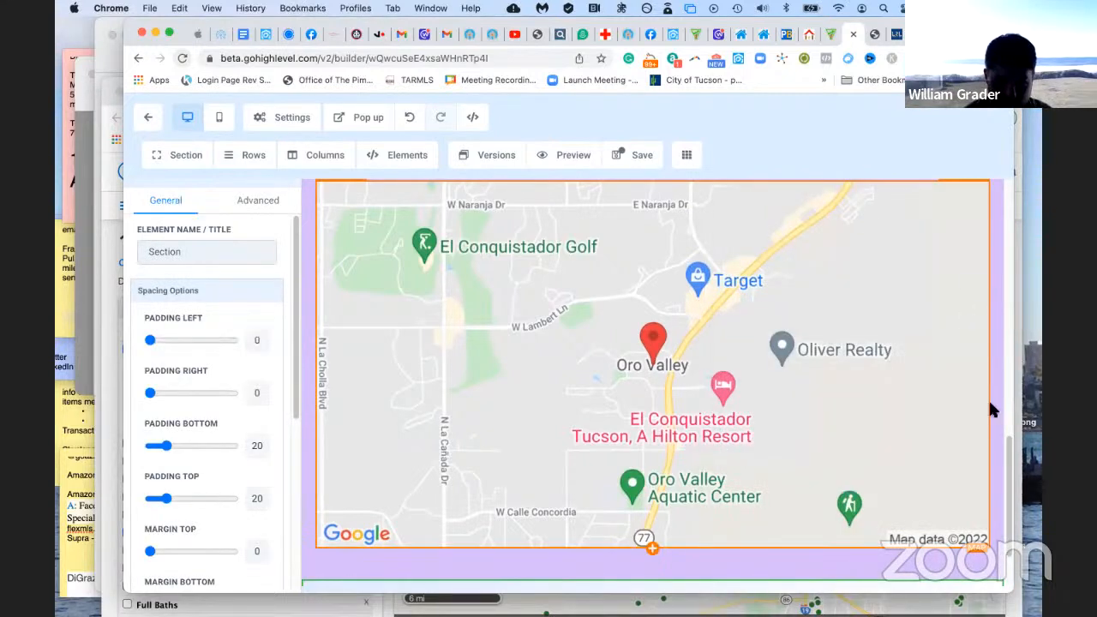
Add a three-column row to the empty section beneath the map
{"action": "left_click", "coordinate": [989, 354]}
{"action": "scroll", "coordinate": [984, 384], "scroll_direction": "down", "scroll_amount": 2}
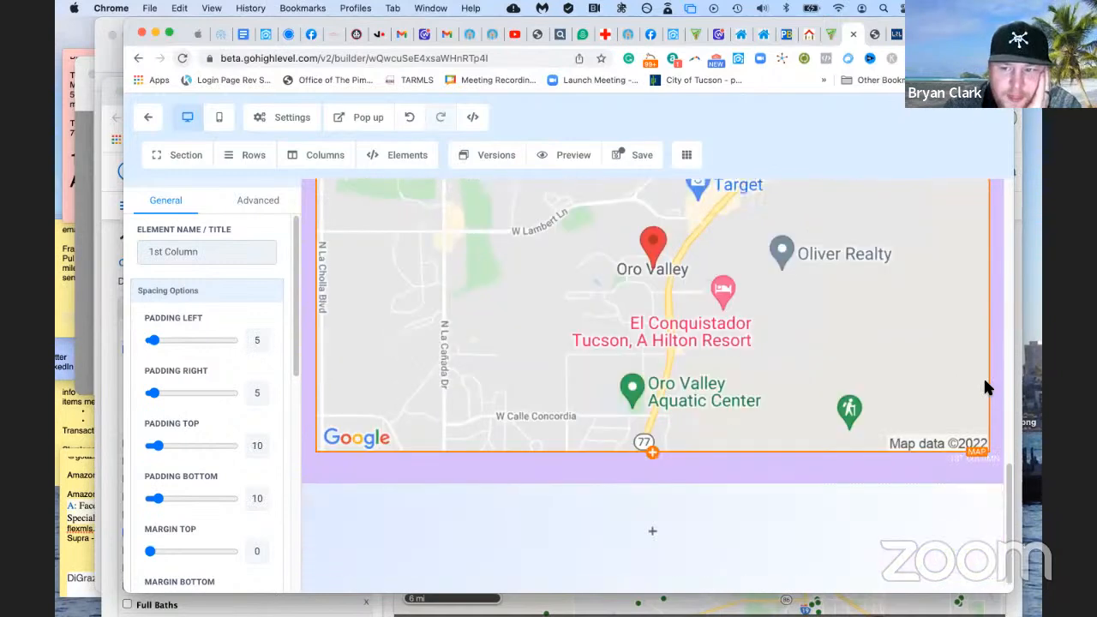
{"action": "mouse_move", "coordinate": [683, 541]}
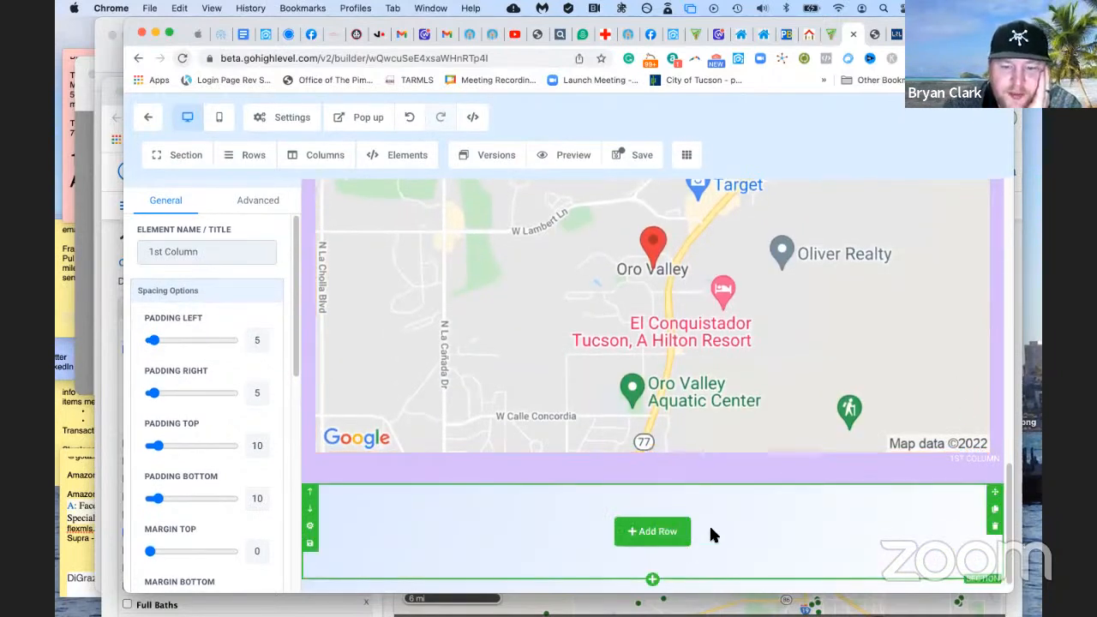
{"action": "left_click", "coordinate": [656, 532]}
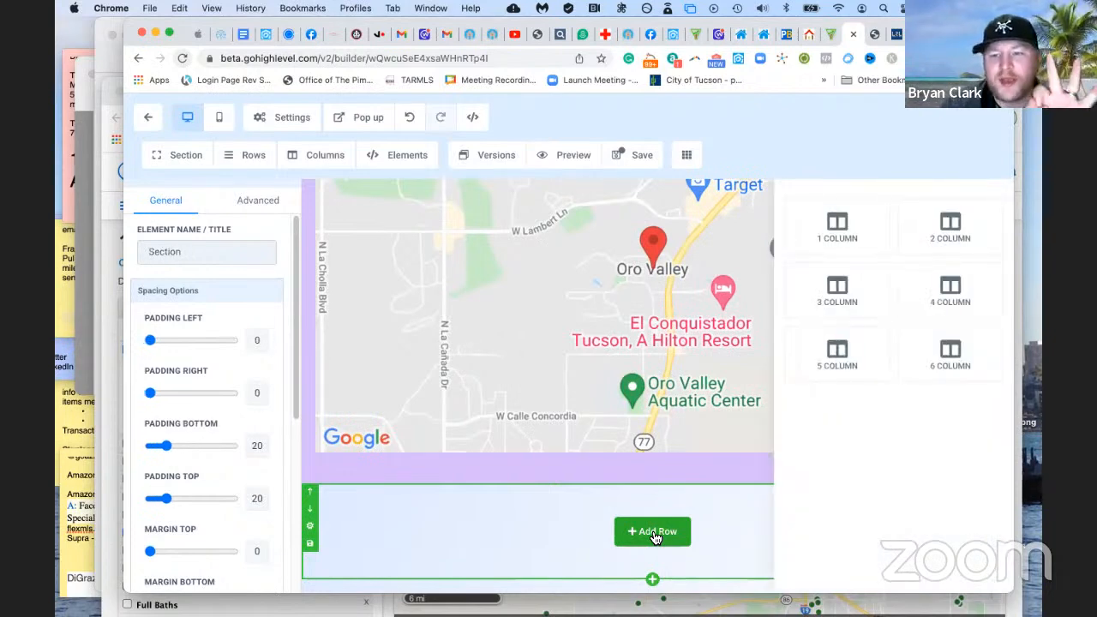
{"action": "left_click", "coordinate": [838, 292]}
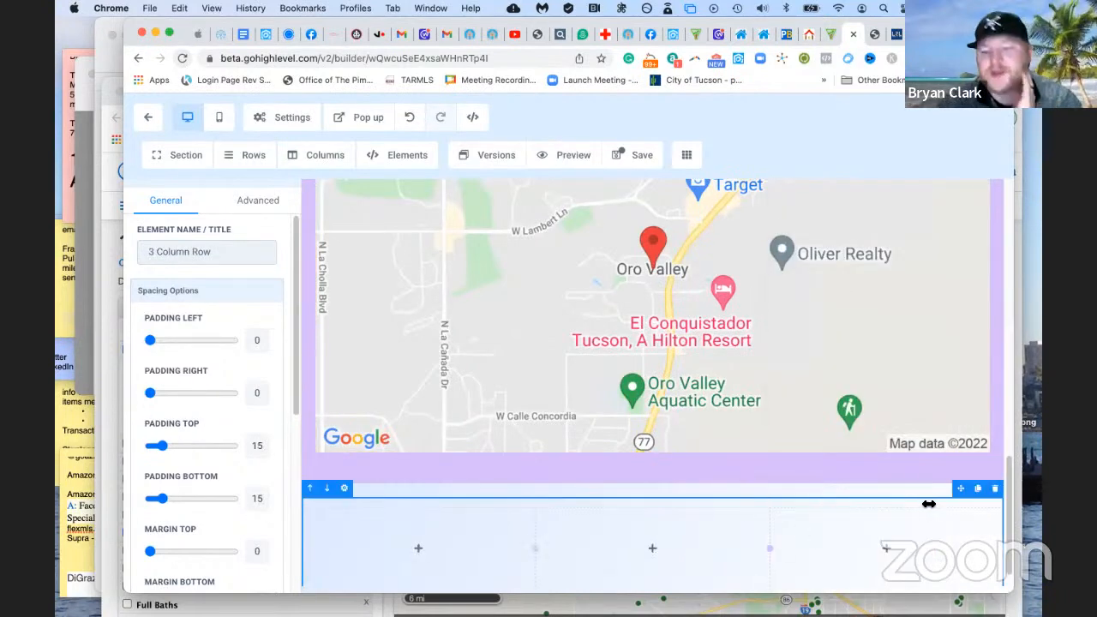
Add a sub-headline element to the first column of the three-column row
{"action": "scroll", "coordinate": [1006, 480], "scroll_direction": "down", "scroll_amount": 1}
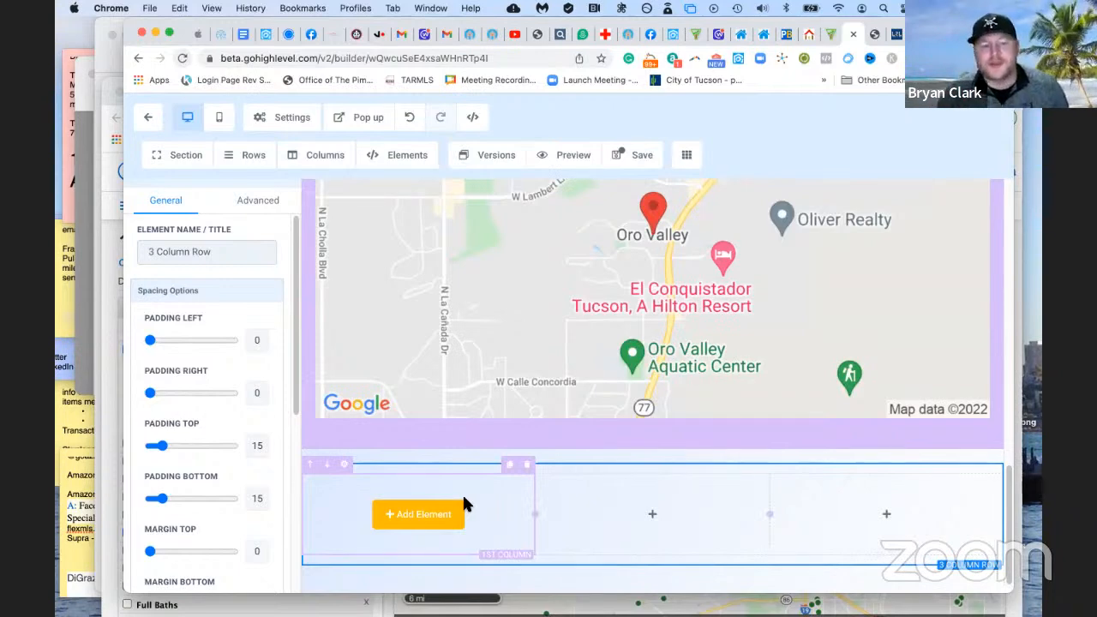
{"action": "left_click", "coordinate": [422, 518]}
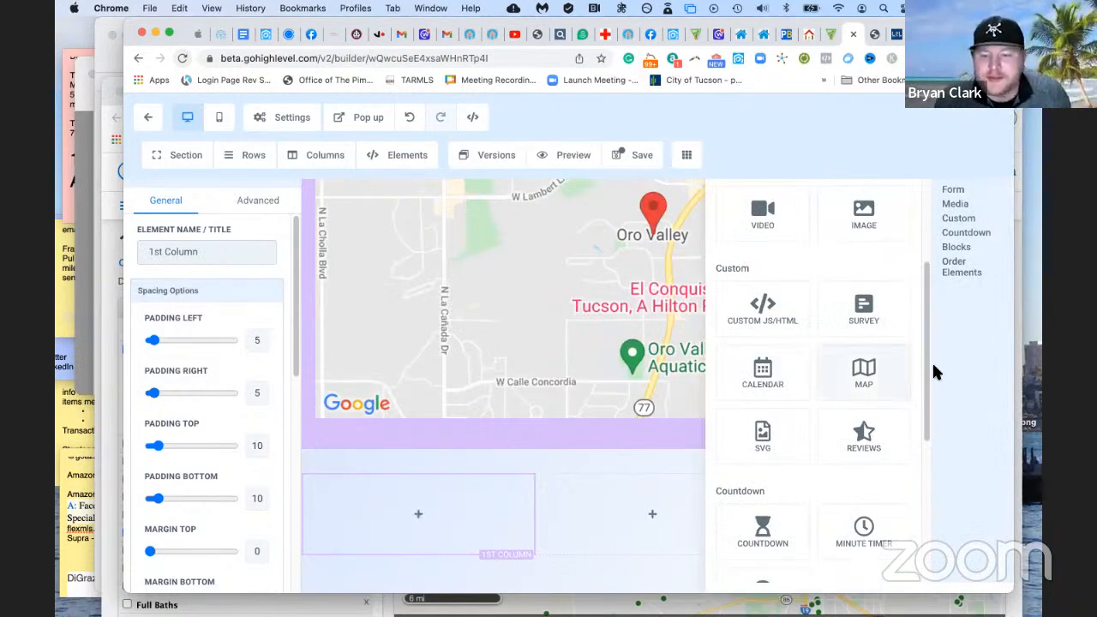
{"action": "scroll", "coordinate": [929, 347], "scroll_direction": "up", "scroll_amount": 1}
{"action": "scroll", "coordinate": [930, 343], "scroll_direction": "up", "scroll_amount": 3}
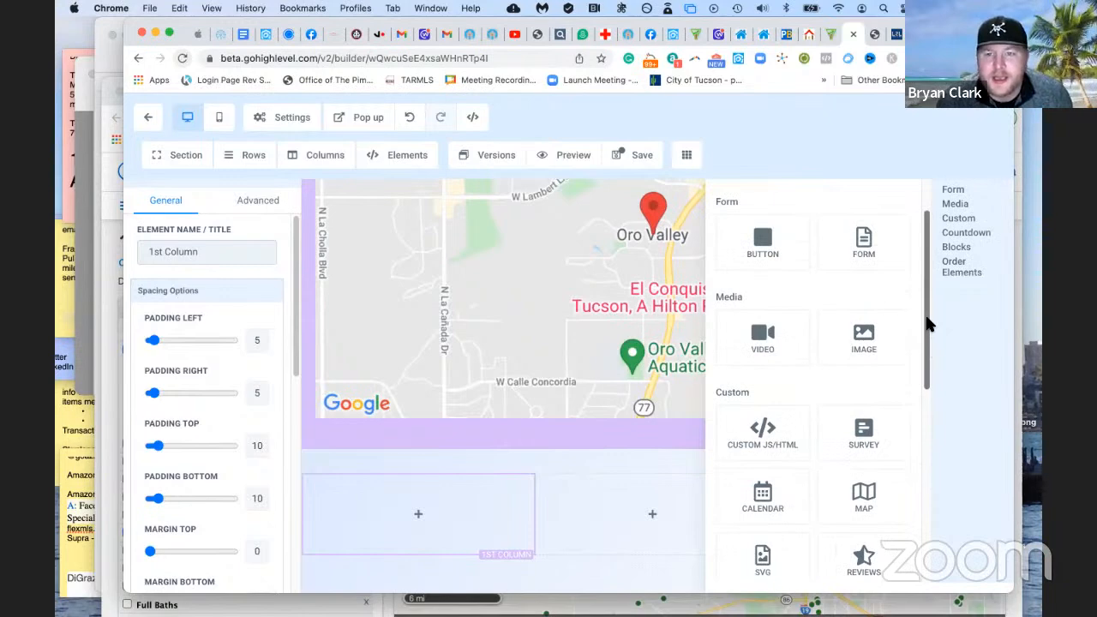
{"action": "left_click_drag", "start_coordinate": [927, 317], "coordinate": [926, 319]}
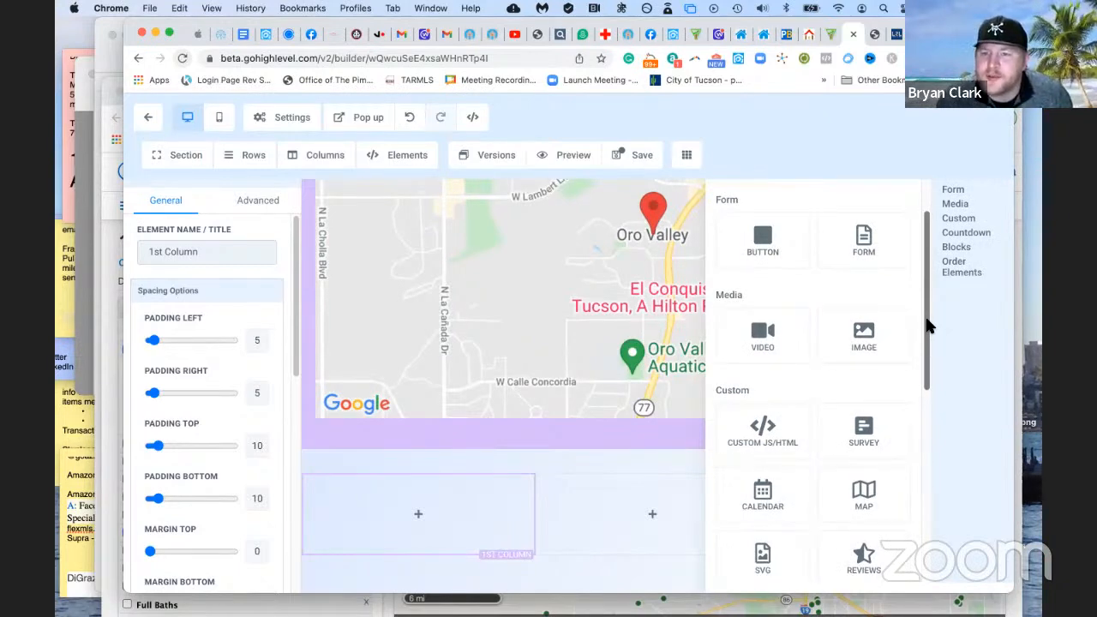
{"action": "left_click_drag", "start_coordinate": [925, 326], "coordinate": [918, 252]}
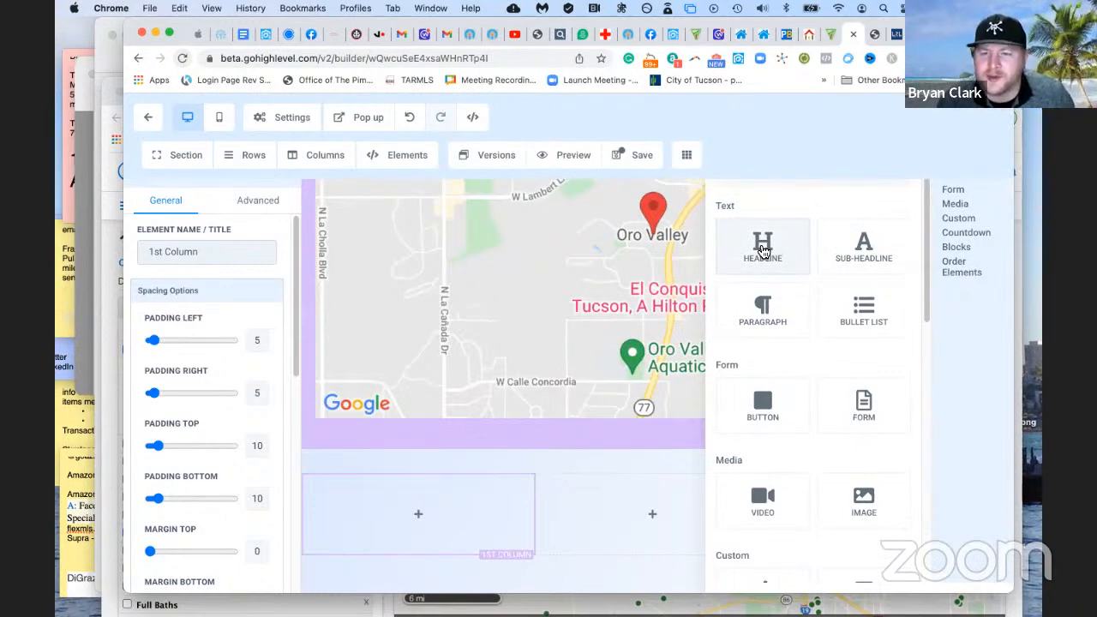
{"action": "left_click", "coordinate": [862, 248]}
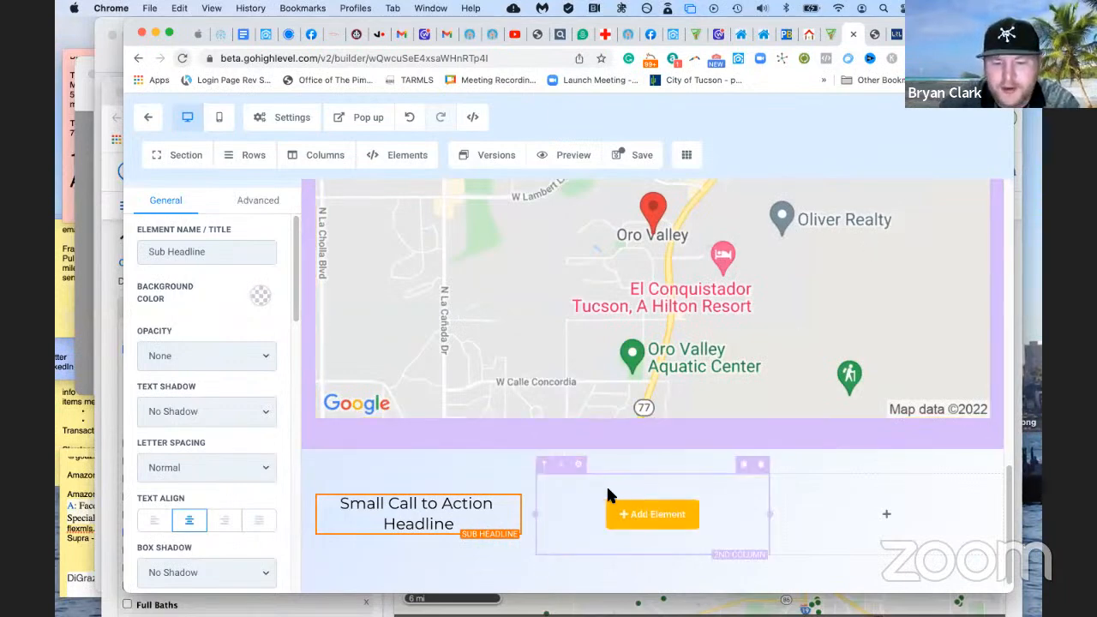
Add a sub-headline element to both the second and third columns of the row
{"action": "left_click", "coordinate": [653, 514]}
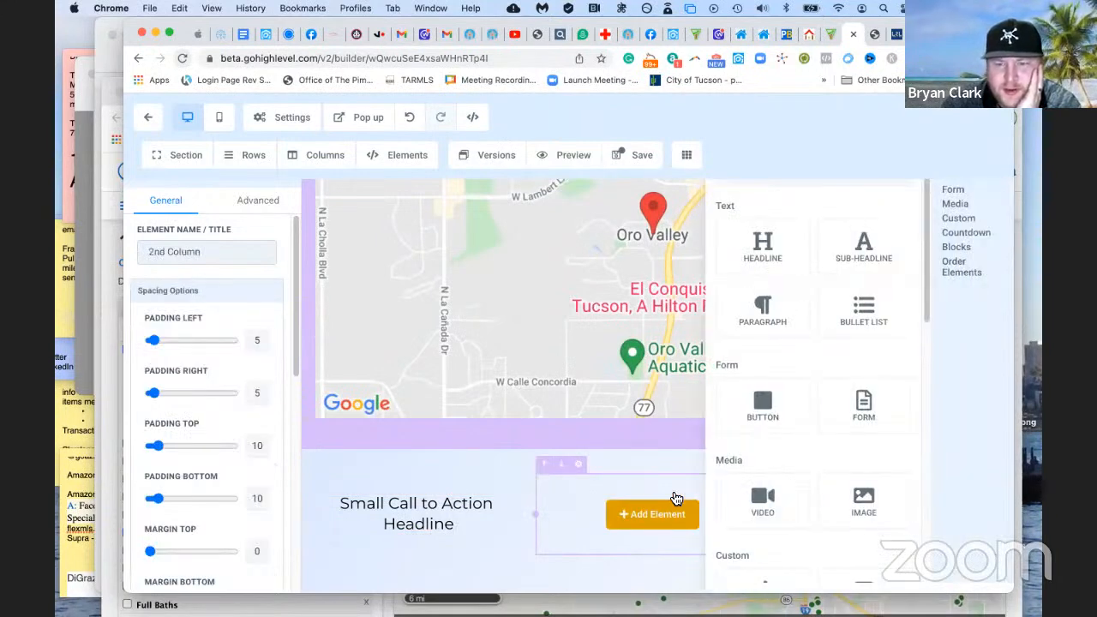
{"action": "left_click", "coordinate": [864, 247]}
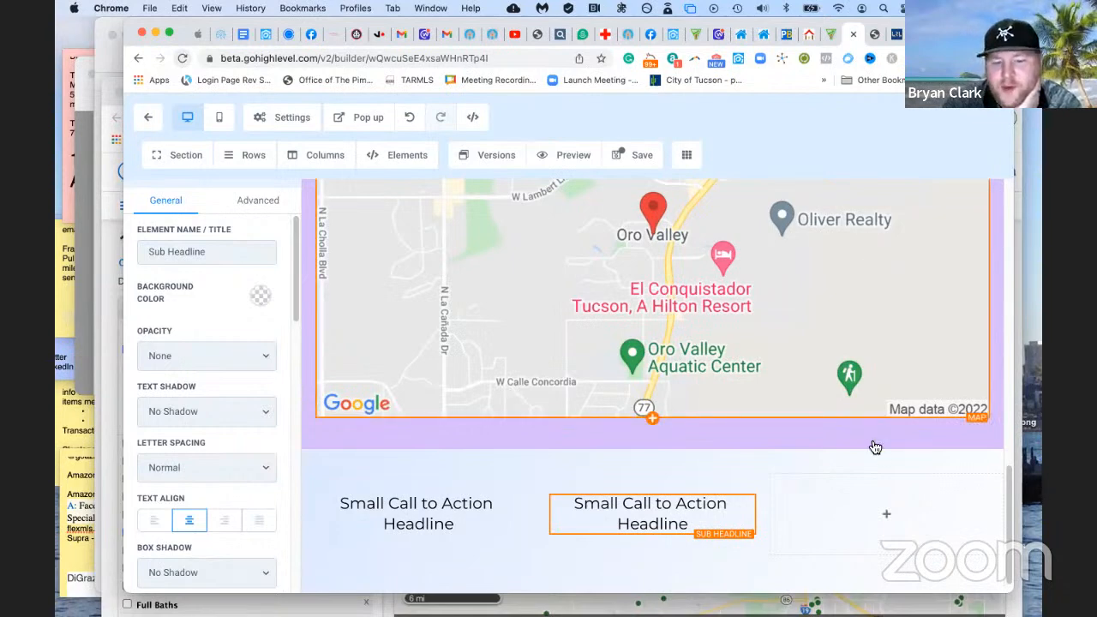
{"action": "left_click", "coordinate": [890, 515]}
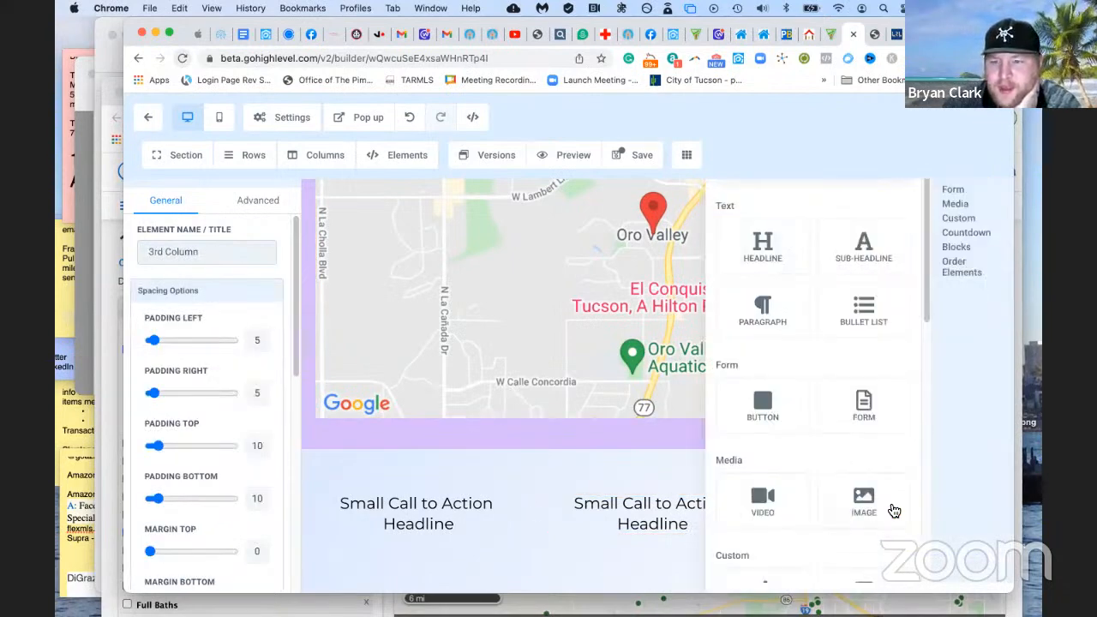
{"action": "left_click", "coordinate": [863, 247]}
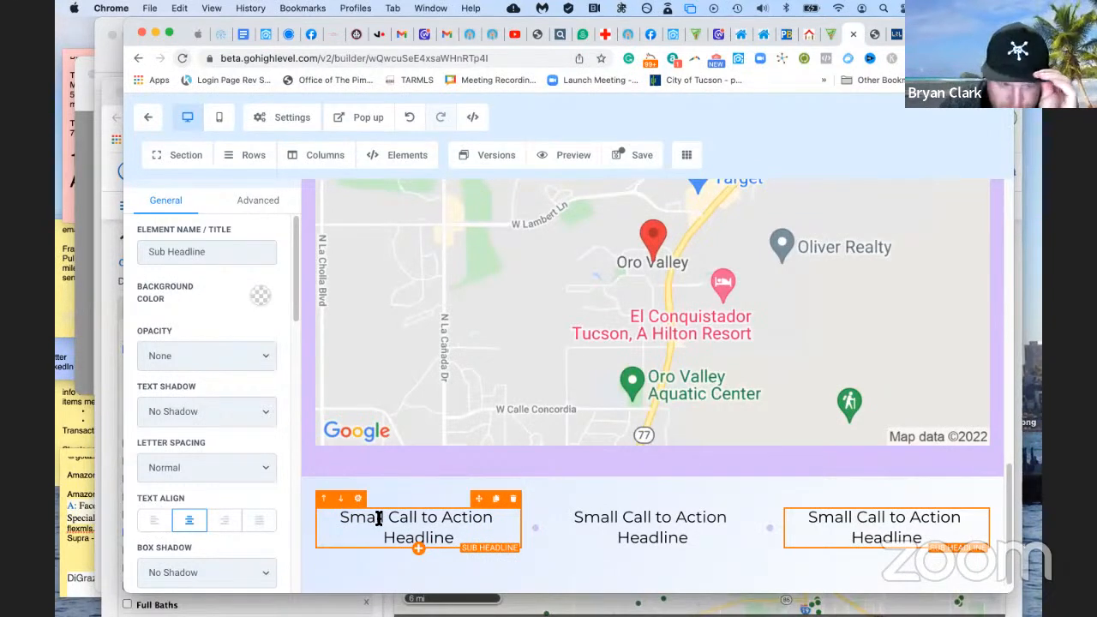
Add a video element beneath the sub-headline in each of the three columns
{"action": "left_click", "coordinate": [419, 550]}
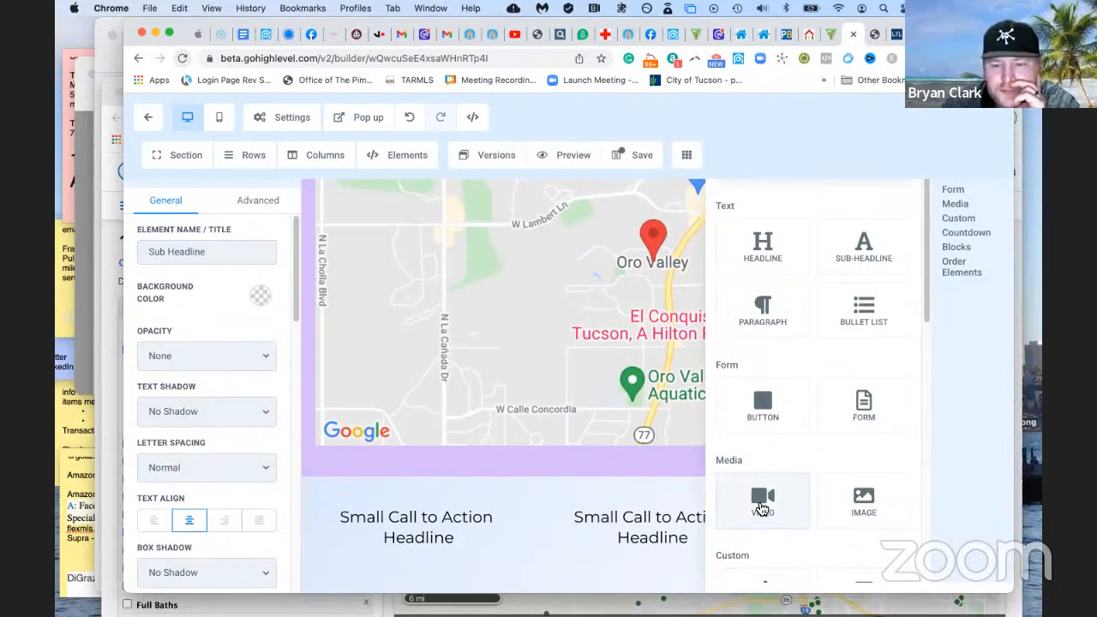
{"action": "left_click", "coordinate": [762, 508]}
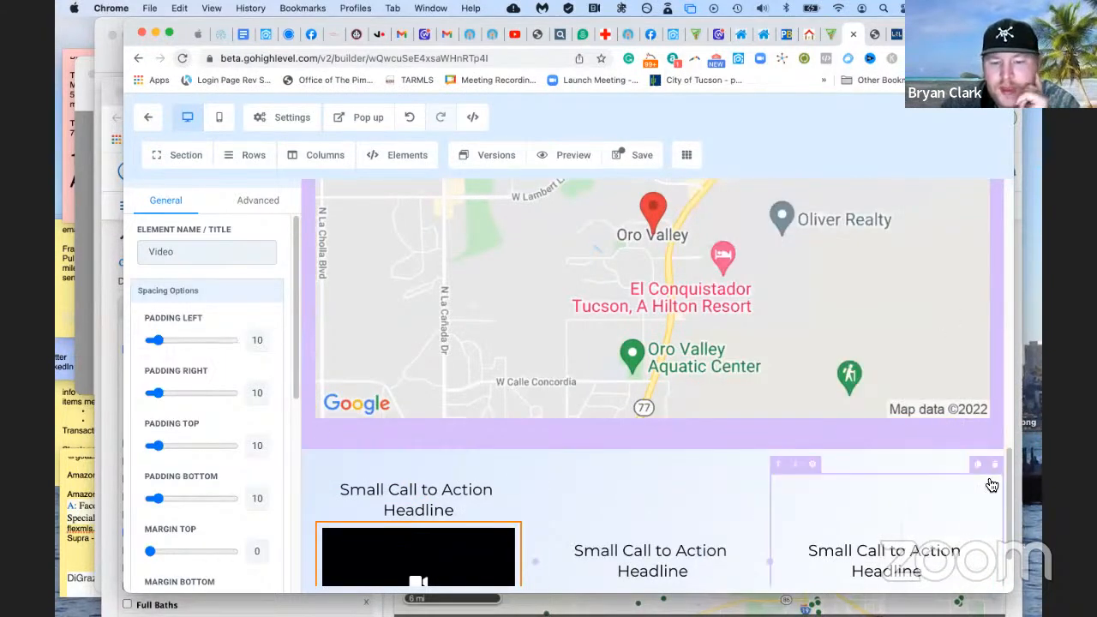
{"action": "scroll", "coordinate": [1011, 531], "scroll_direction": "down", "scroll_amount": 2}
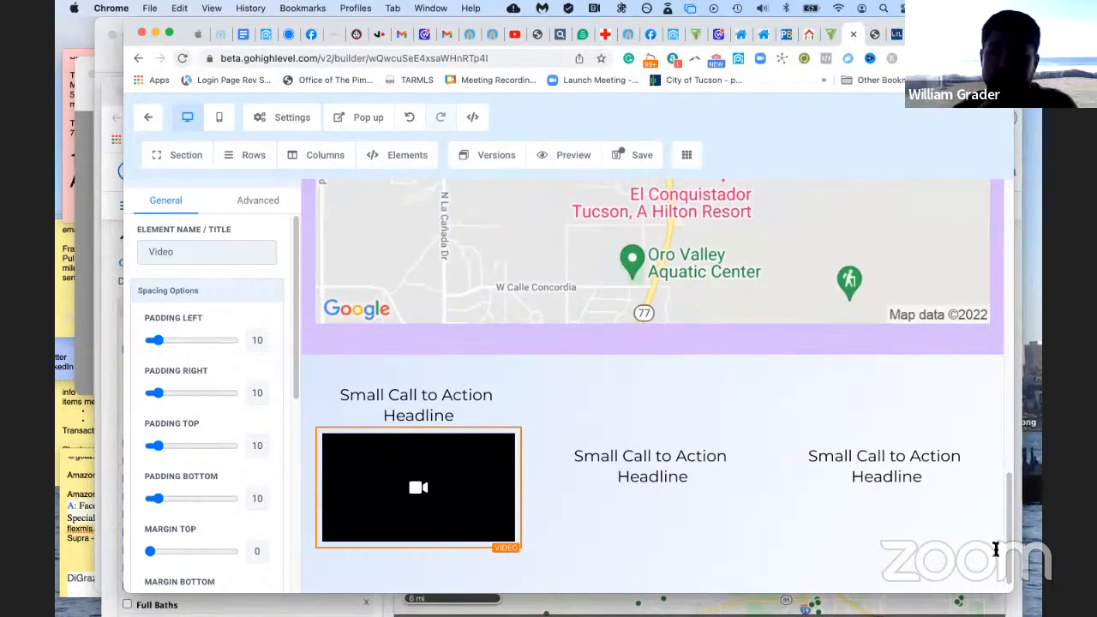
{"action": "left_click", "coordinate": [653, 487]}
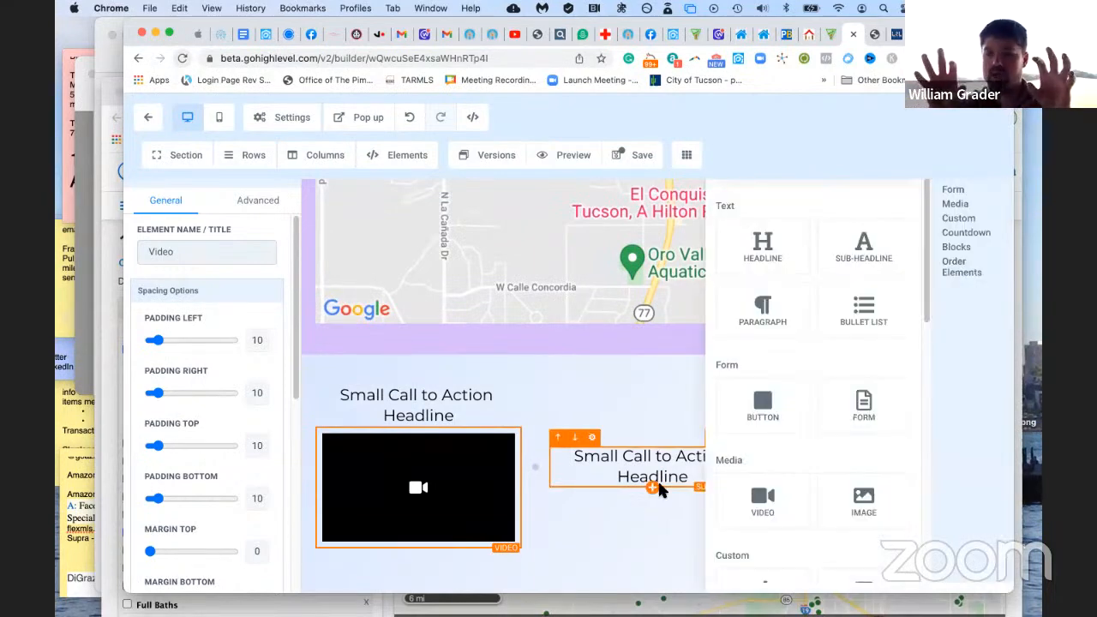
{"action": "left_click", "coordinate": [771, 516]}
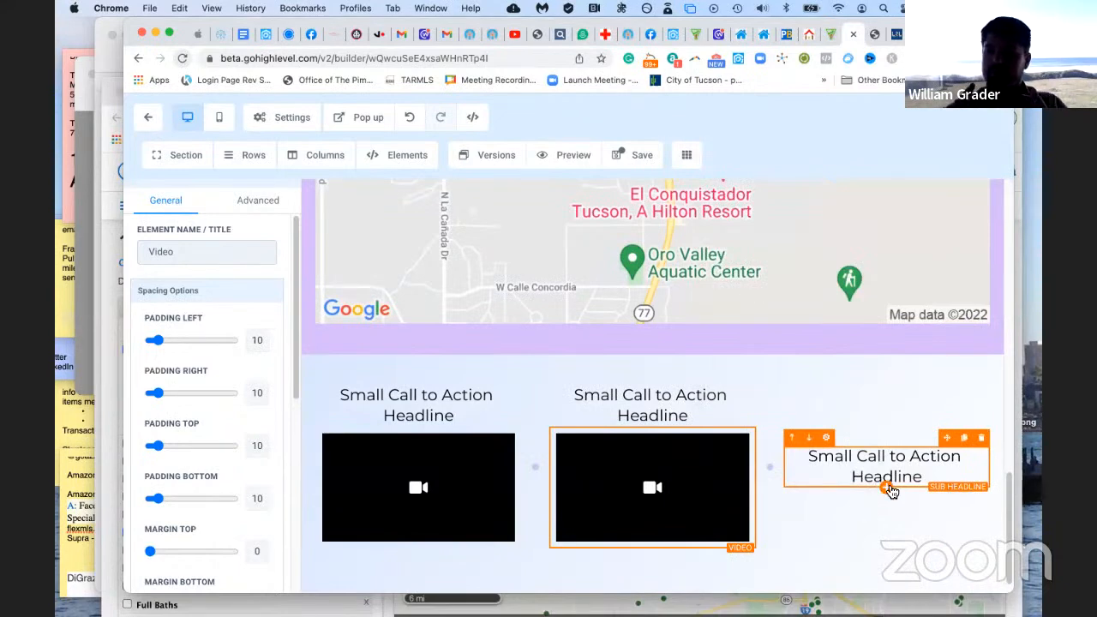
{"action": "left_click", "coordinate": [888, 487]}
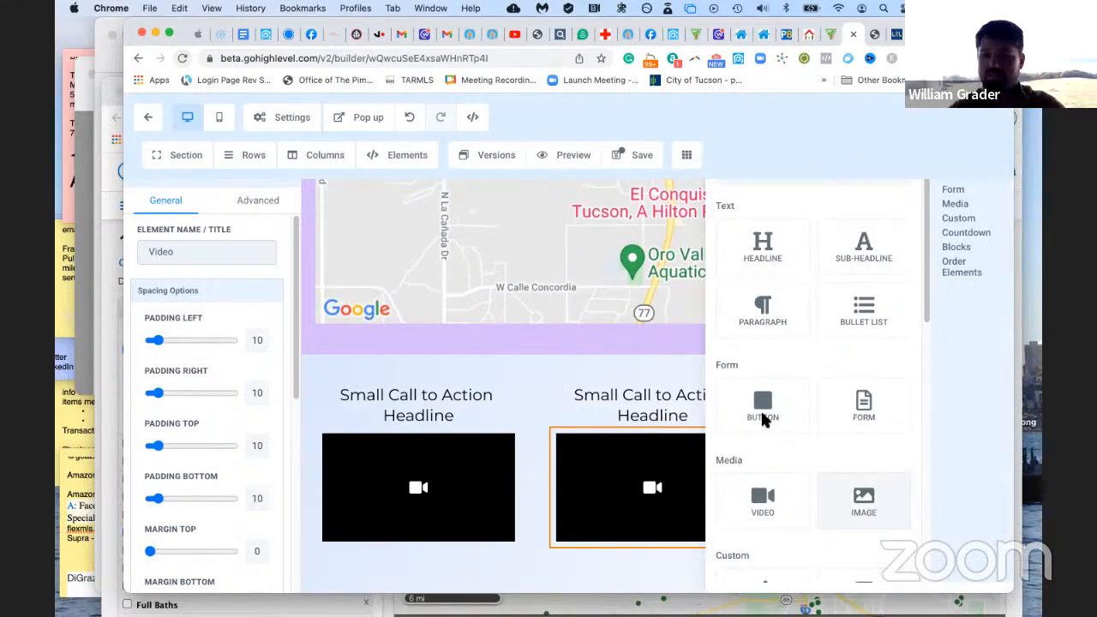
{"action": "left_click", "coordinate": [763, 490]}
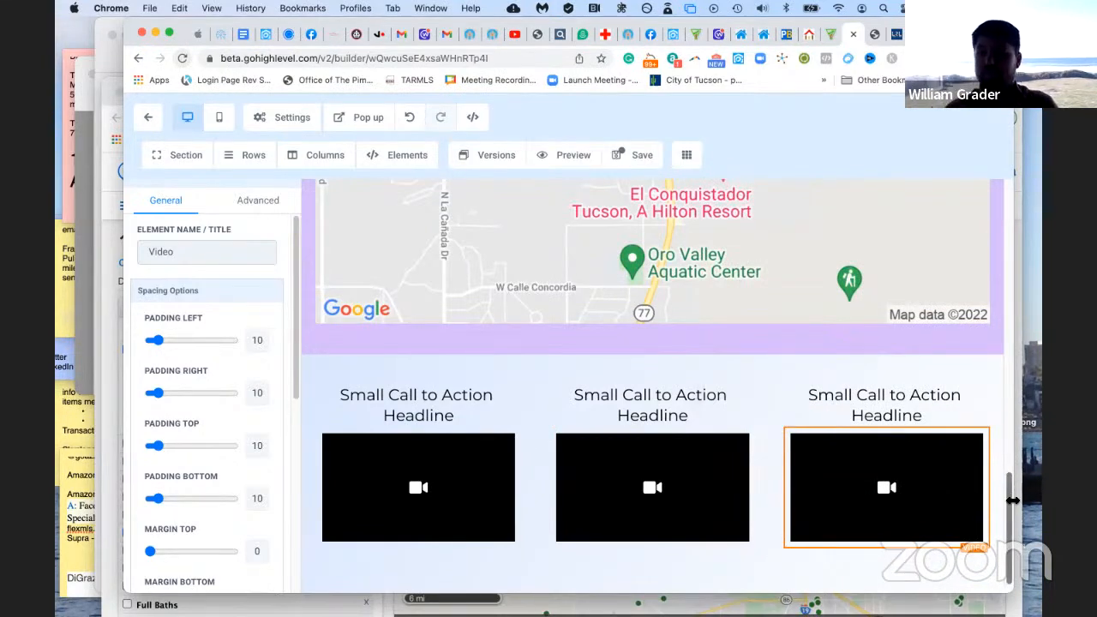
{"action": "scroll", "coordinate": [1007, 447], "scroll_direction": "up", "scroll_amount": 2}
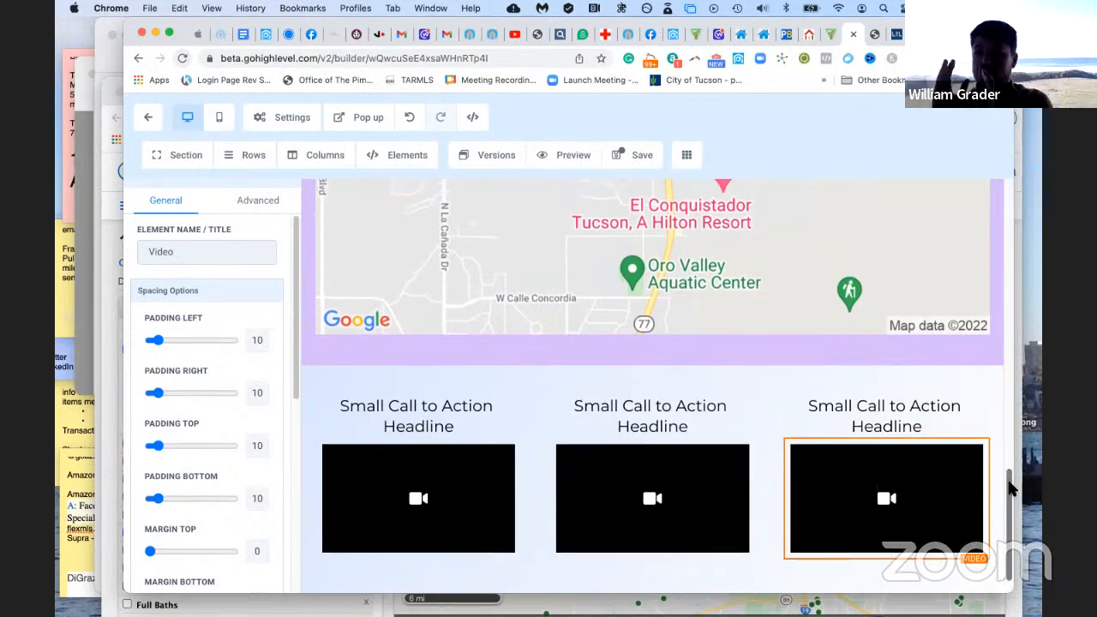
{"action": "scroll", "coordinate": [1008, 446], "scroll_direction": "up", "scroll_amount": 10}
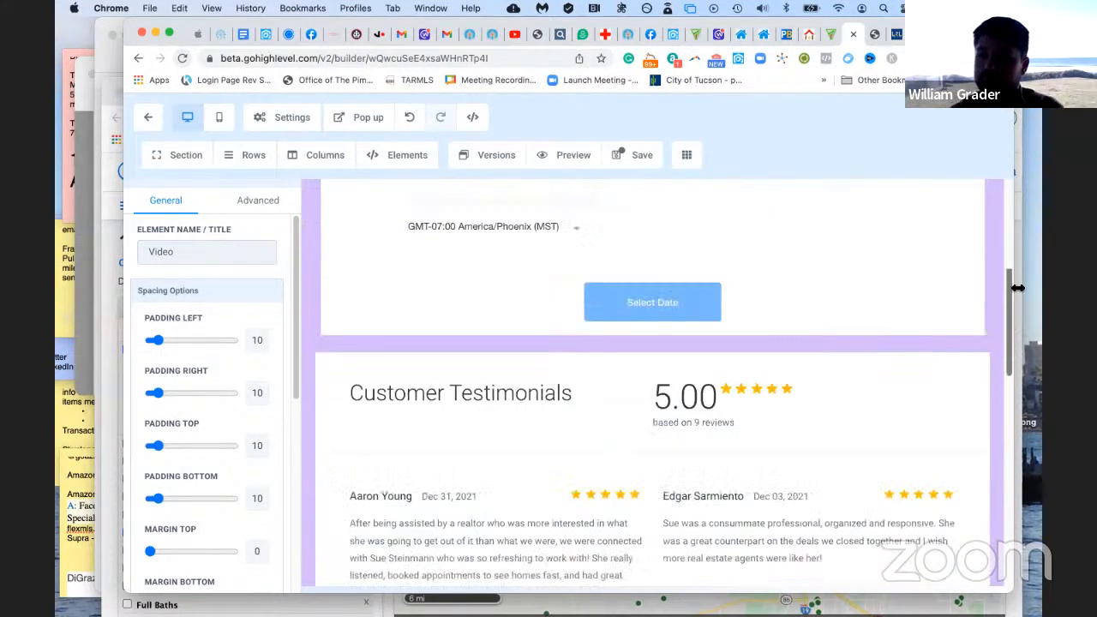
{"action": "scroll", "coordinate": [1017, 296], "scroll_direction": "up", "scroll_amount": 6}
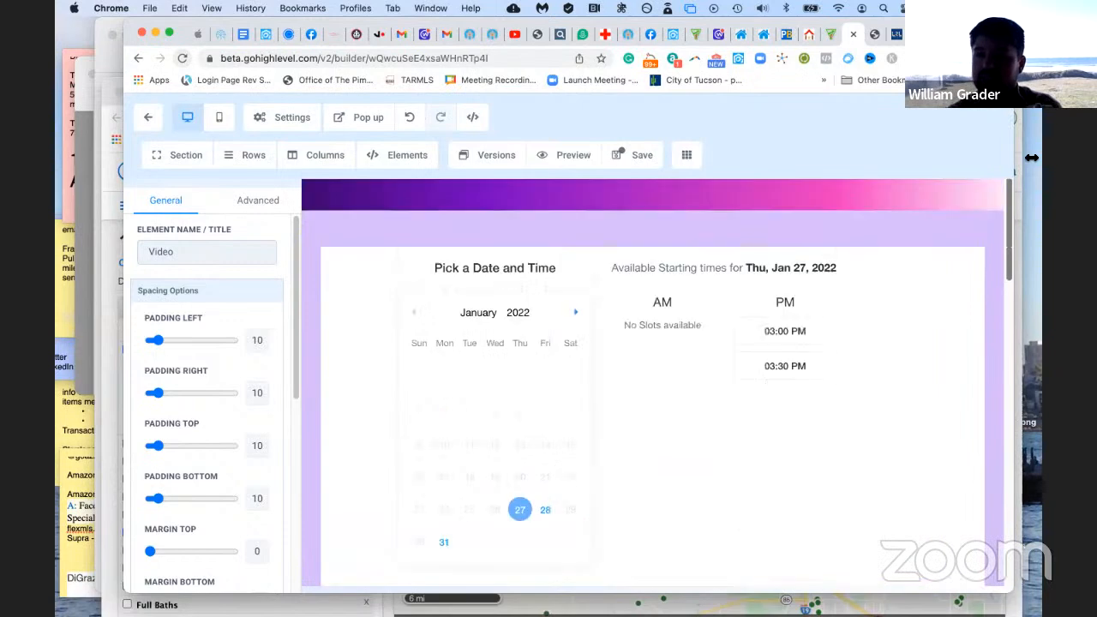
{"action": "scroll", "coordinate": [1033, 389], "scroll_direction": "down", "scroll_amount": 10}
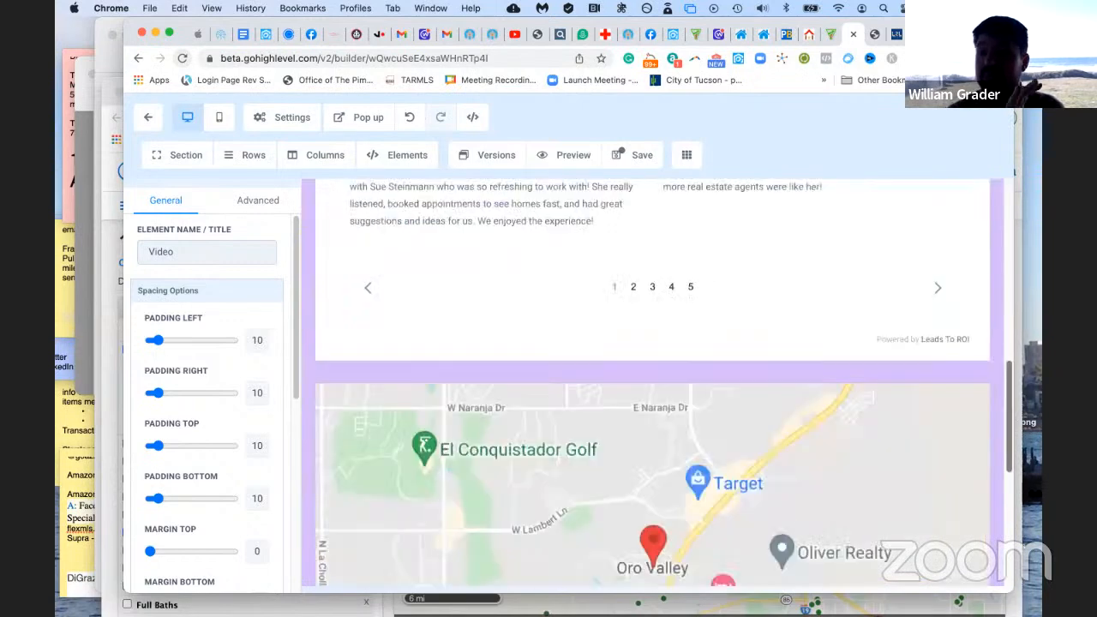
{"action": "left_click_drag", "start_coordinate": [1035, 504], "coordinate": [1035, 530]}
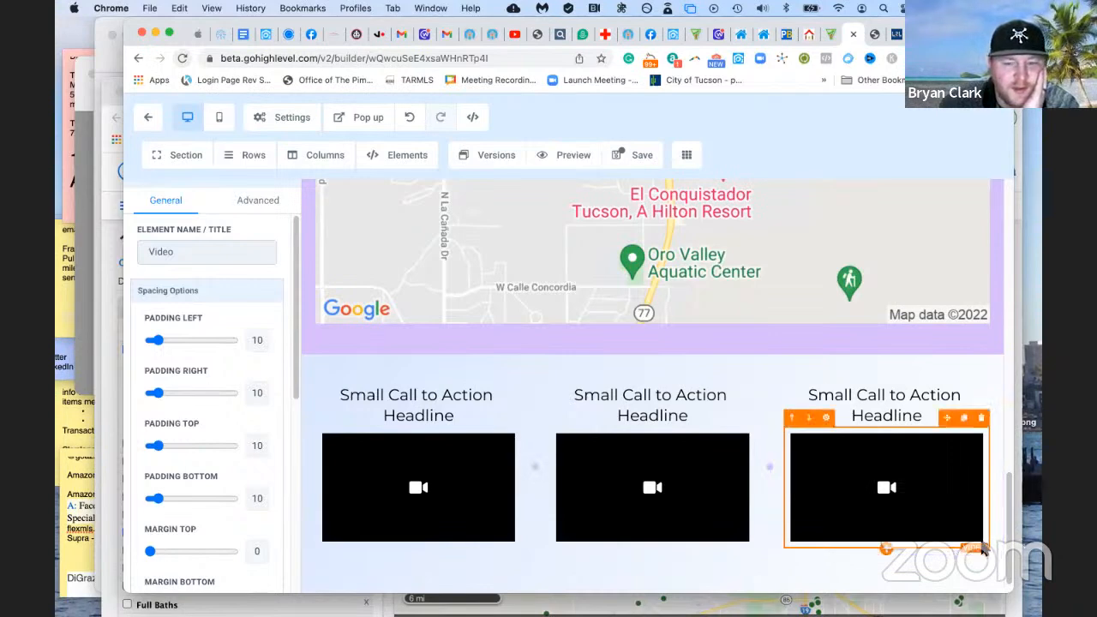
Set the third column's background color to white
{"action": "left_click", "coordinate": [995, 521]}
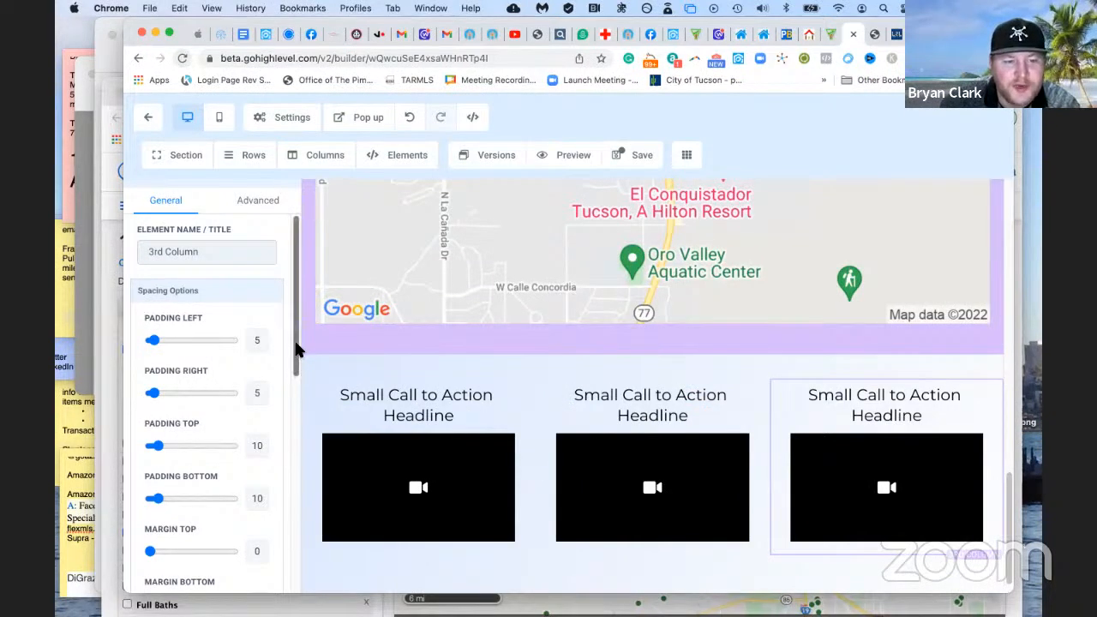
{"action": "scroll", "coordinate": [259, 449], "scroll_direction": "down", "scroll_amount": 5}
{"action": "scroll", "coordinate": [253, 503], "scroll_direction": "down", "scroll_amount": 4}
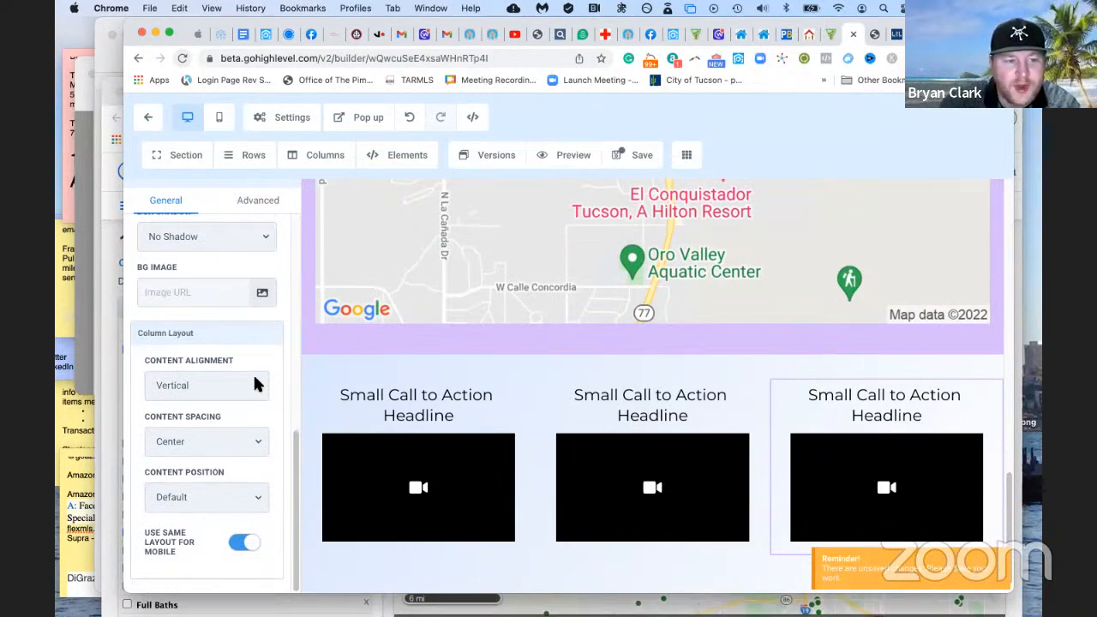
{"action": "left_click_drag", "start_coordinate": [291, 442], "coordinate": [299, 370]}
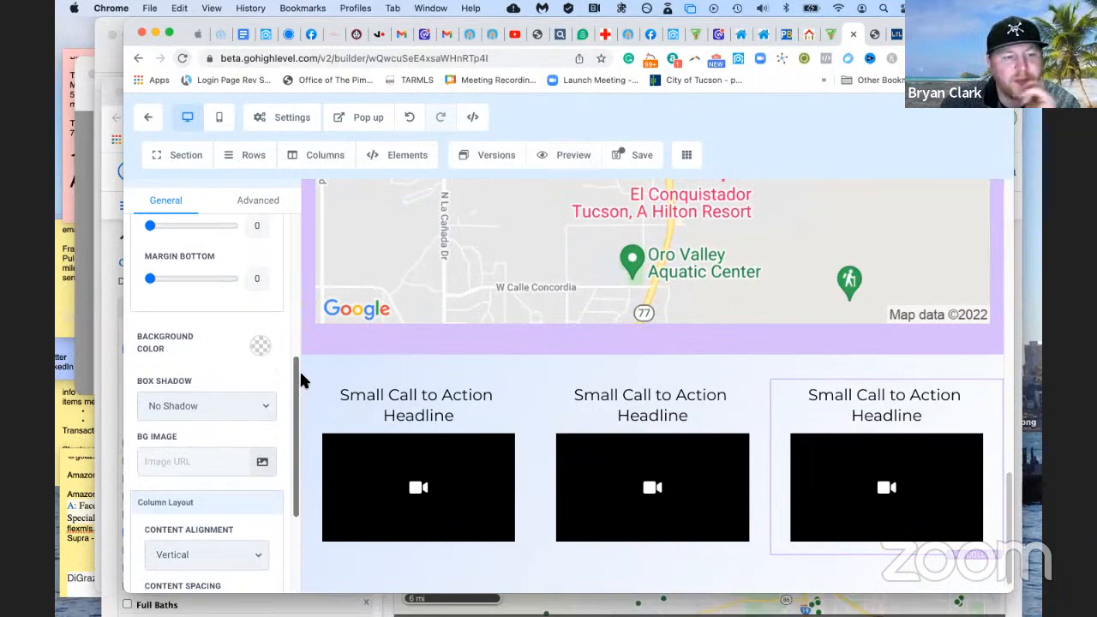
{"action": "left_click", "coordinate": [262, 345]}
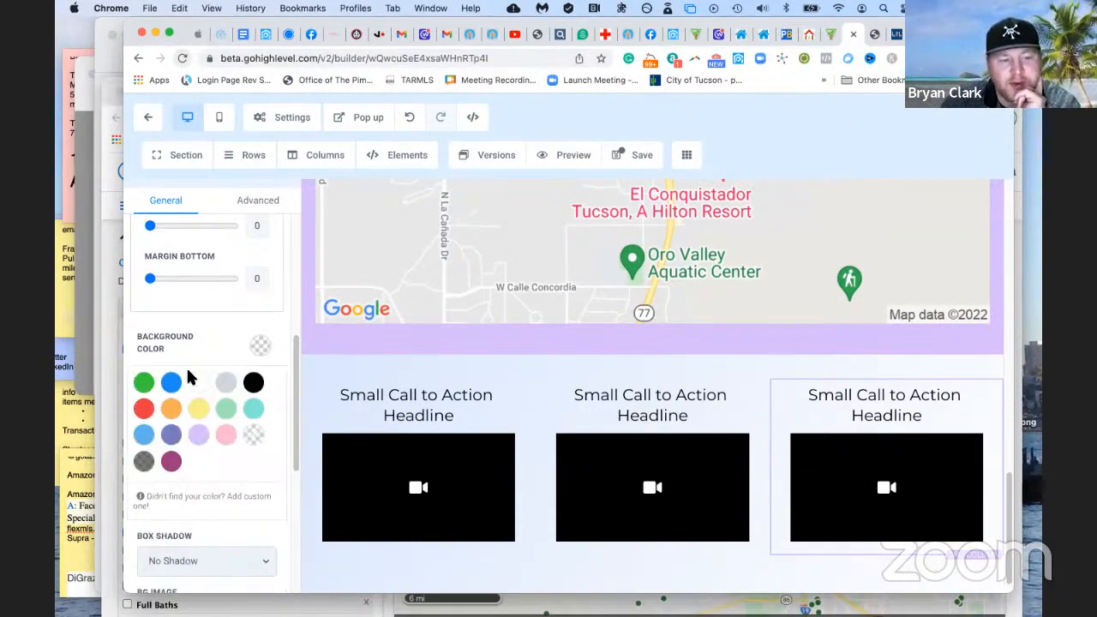
{"action": "left_click", "coordinate": [199, 383]}
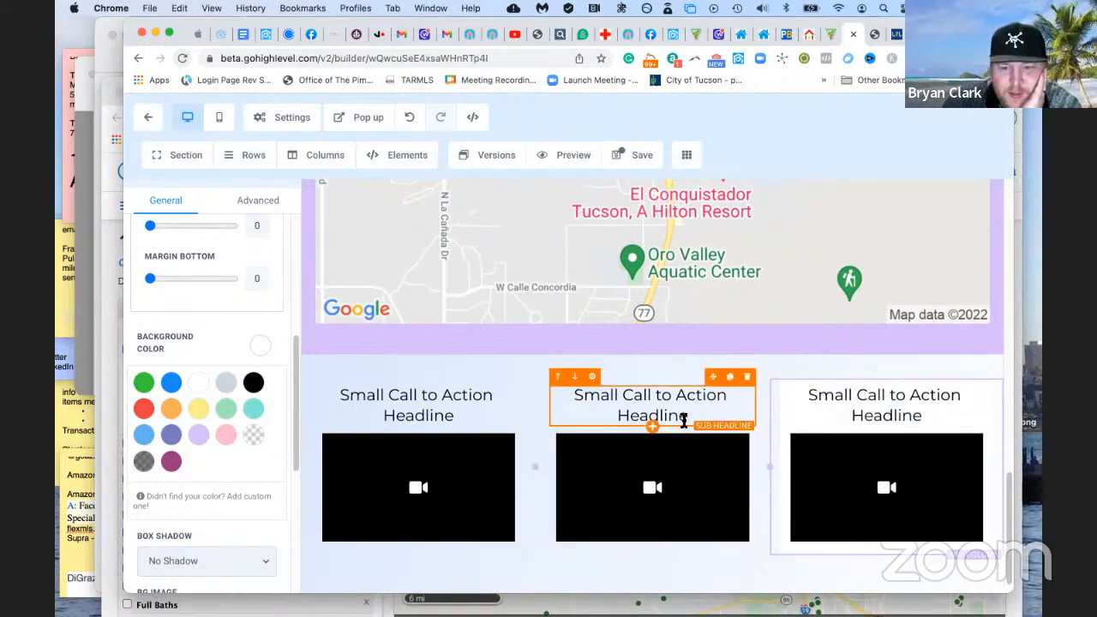
Give the second and first columns a white background color as well
{"action": "left_click", "coordinate": [672, 379]}
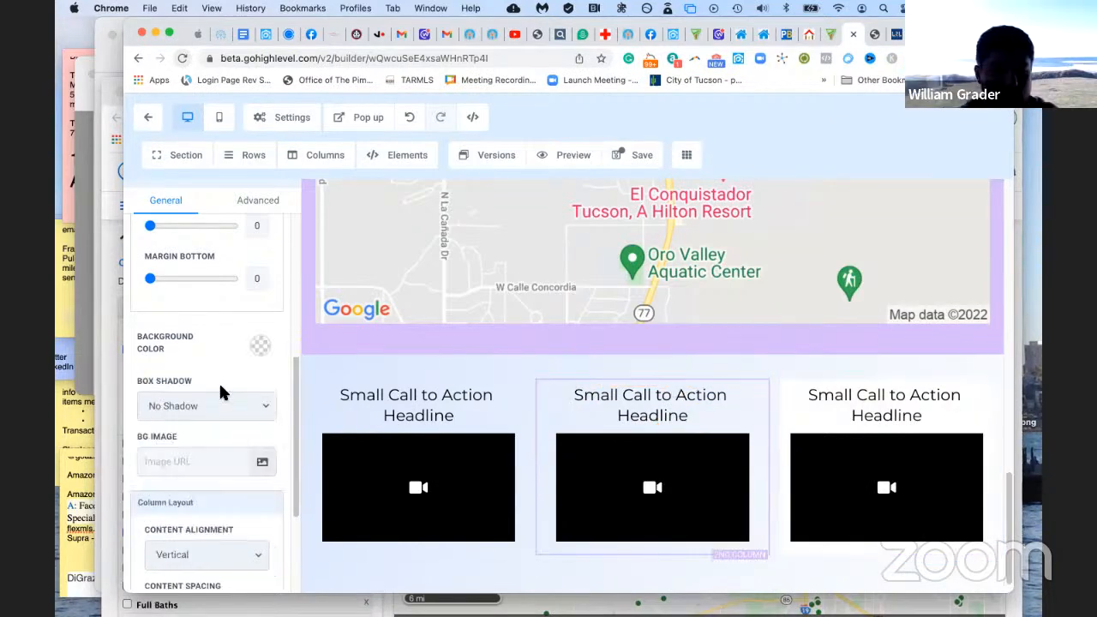
{"action": "left_click", "coordinate": [261, 351]}
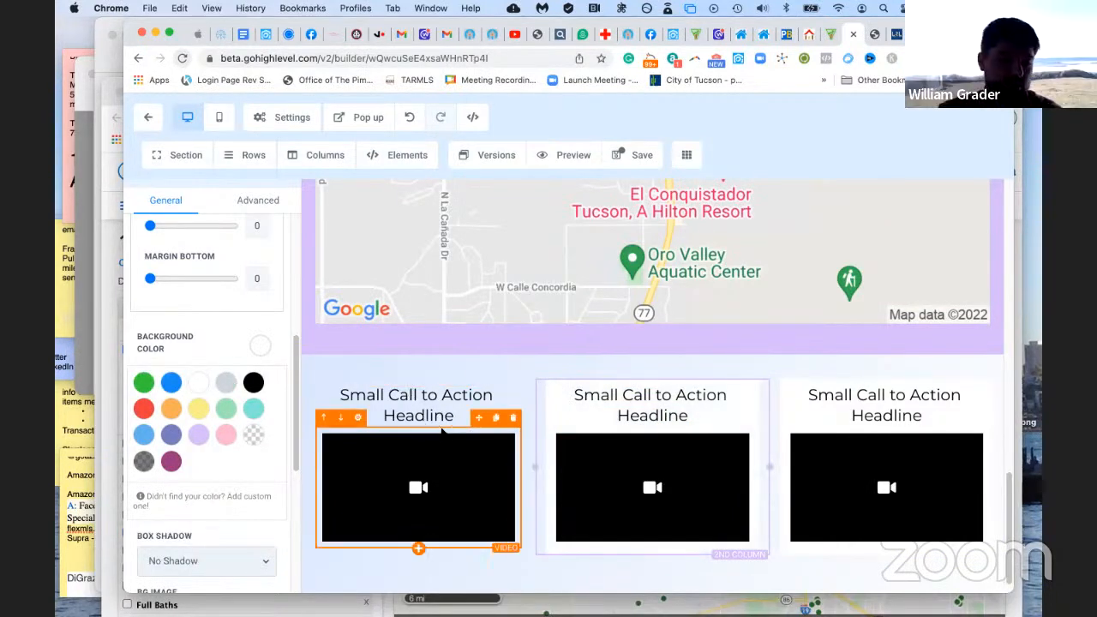
{"action": "left_click", "coordinate": [452, 373]}
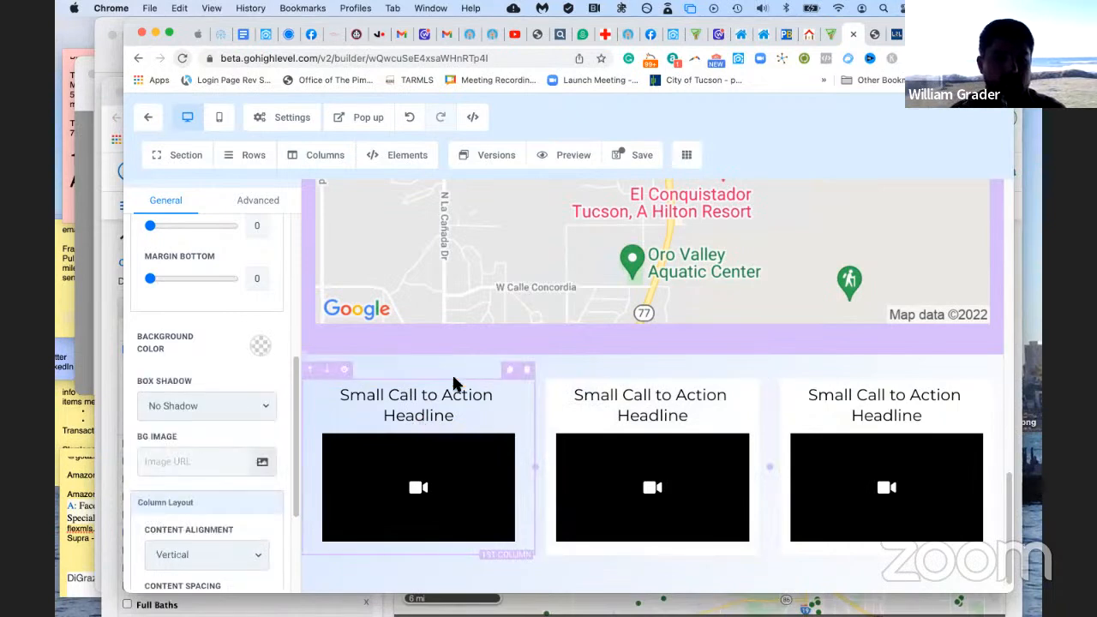
{"action": "left_click", "coordinate": [259, 346]}
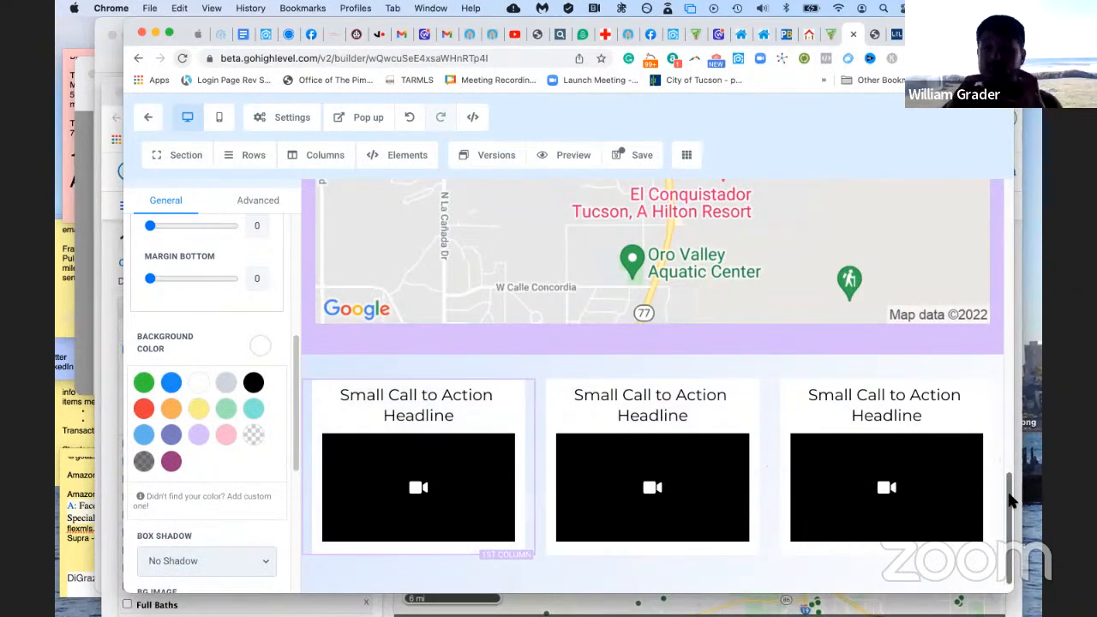
{"action": "left_click_drag", "start_coordinate": [1009, 495], "coordinate": [1016, 522]}
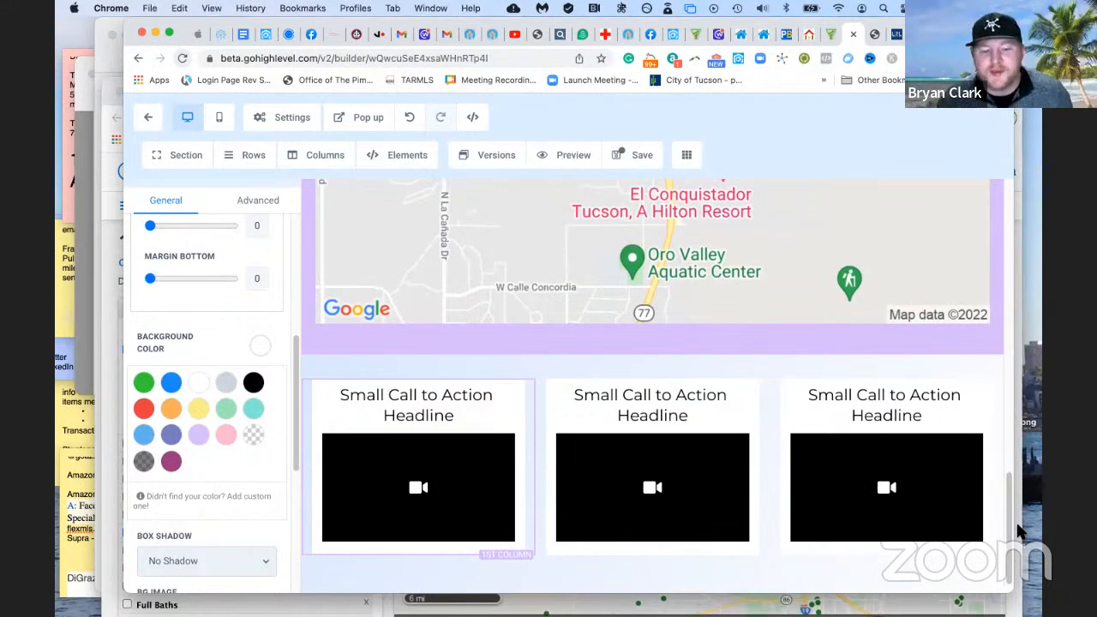
{"action": "left_click_drag", "start_coordinate": [1011, 531], "coordinate": [1037, 220]}
{"action": "left_click_drag", "start_coordinate": [1040, 298], "coordinate": [1009, 430]}
{"action": "scroll", "coordinate": [418, 463], "scroll_direction": "down", "scroll_amount": 5}
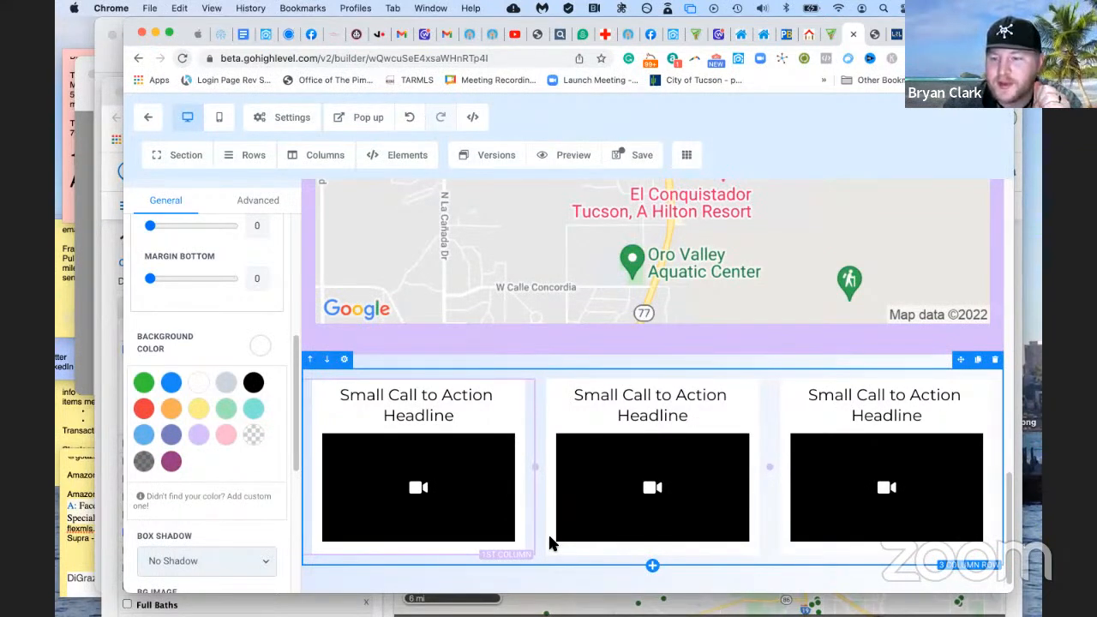
Clone the three-column row of headlines and videos to create a second row below it
{"action": "left_click", "coordinate": [978, 359]}
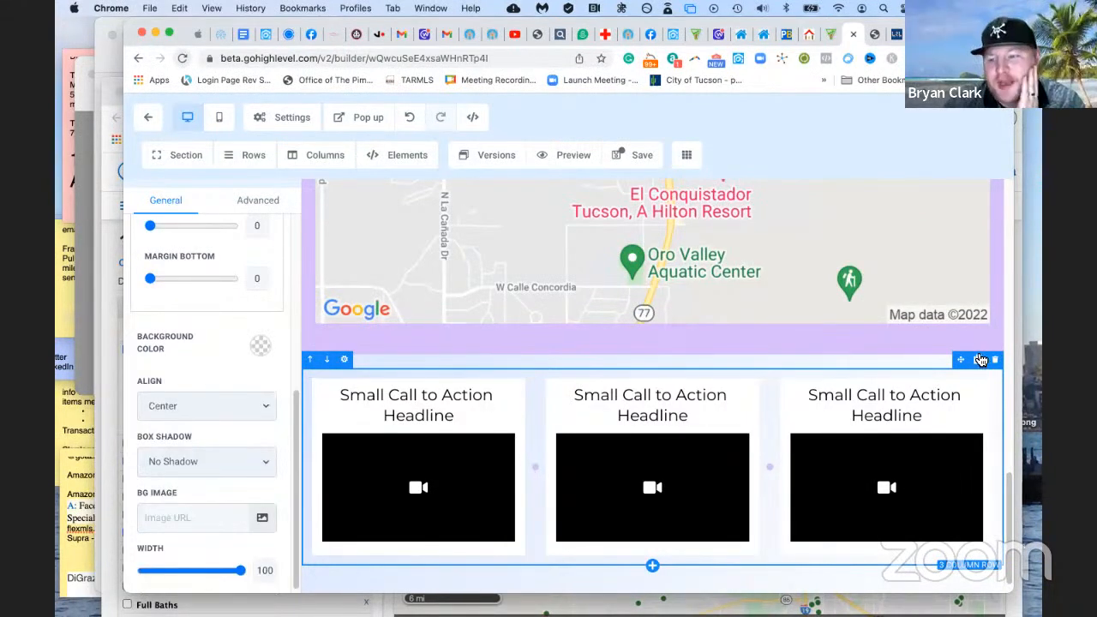
{"action": "left_click", "coordinate": [980, 360]}
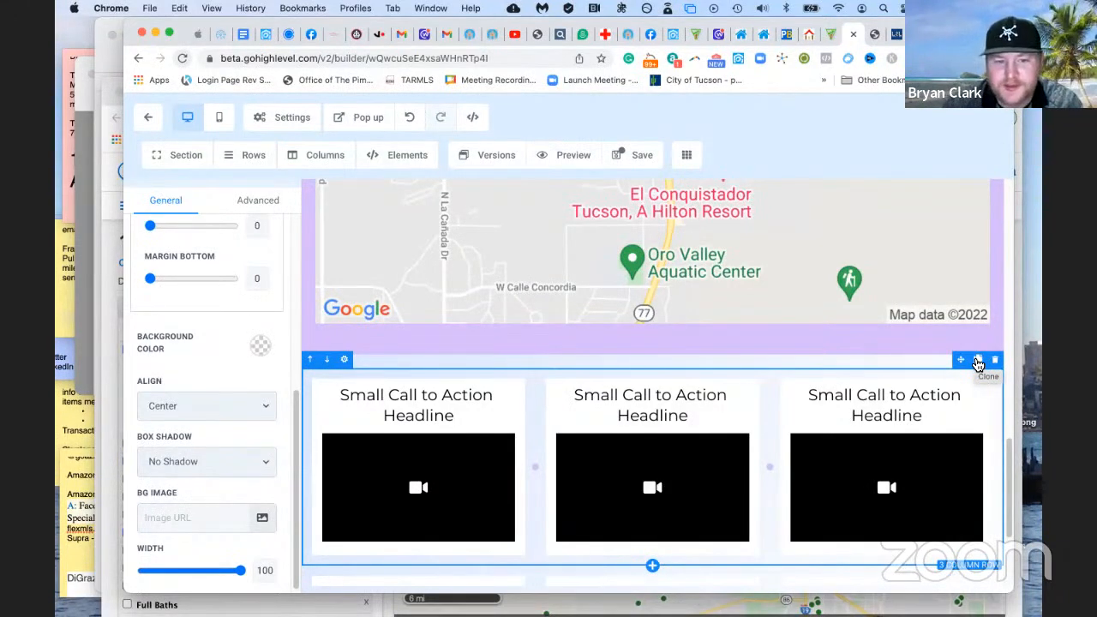
{"action": "left_click", "coordinate": [977, 363]}
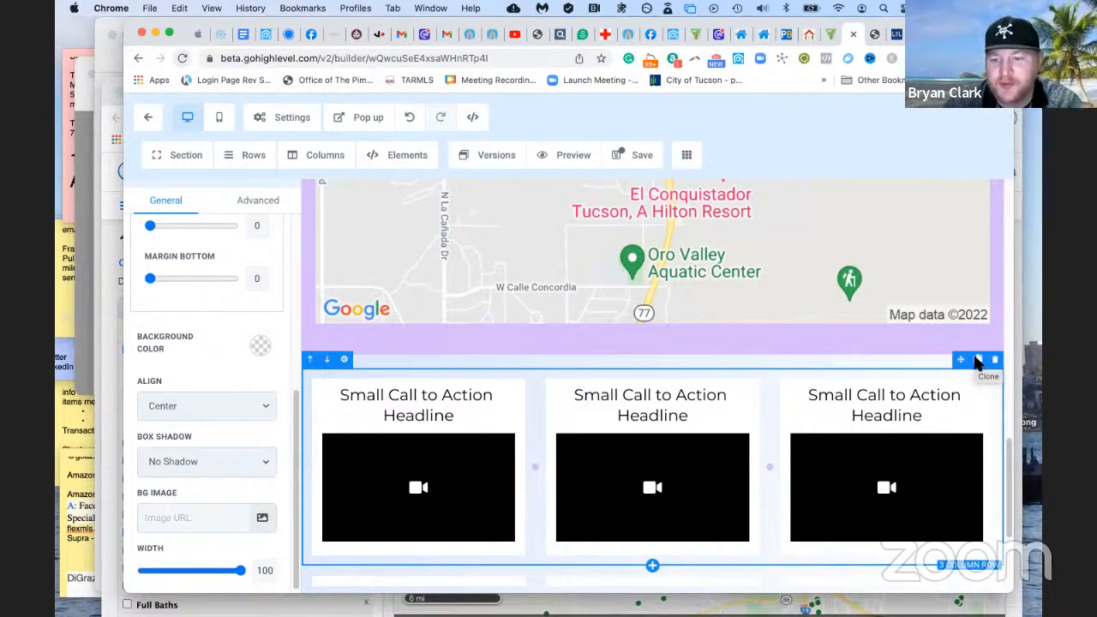
{"action": "scroll", "coordinate": [1008, 492], "scroll_direction": "down", "scroll_amount": 3}
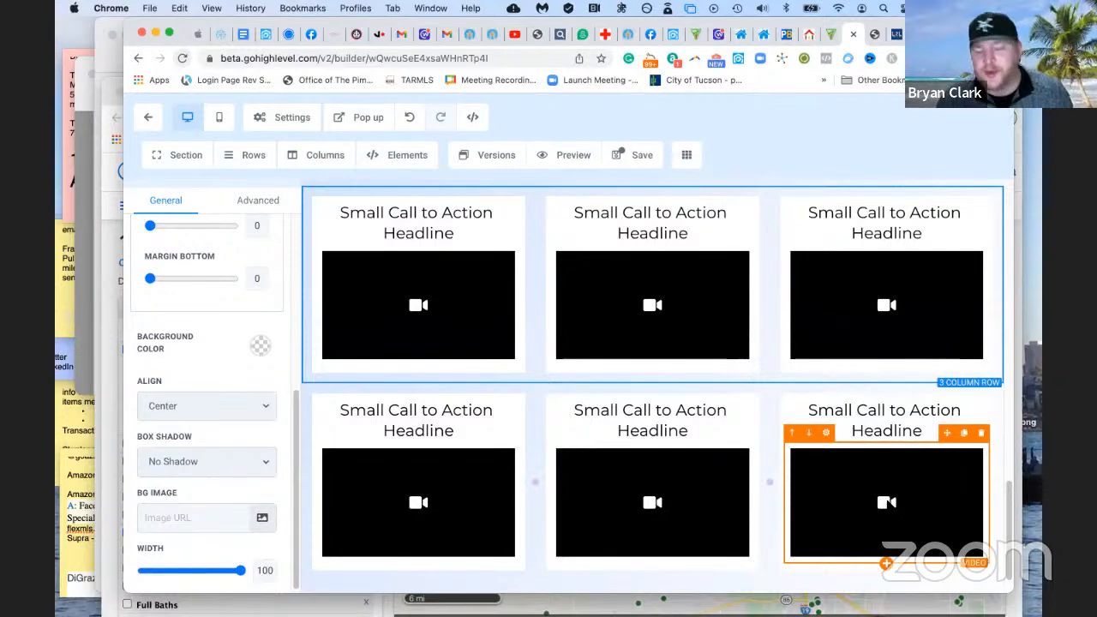
Examine the settings and available video types of the video in the lower row's third column
{"action": "left_click", "coordinate": [886, 502]}
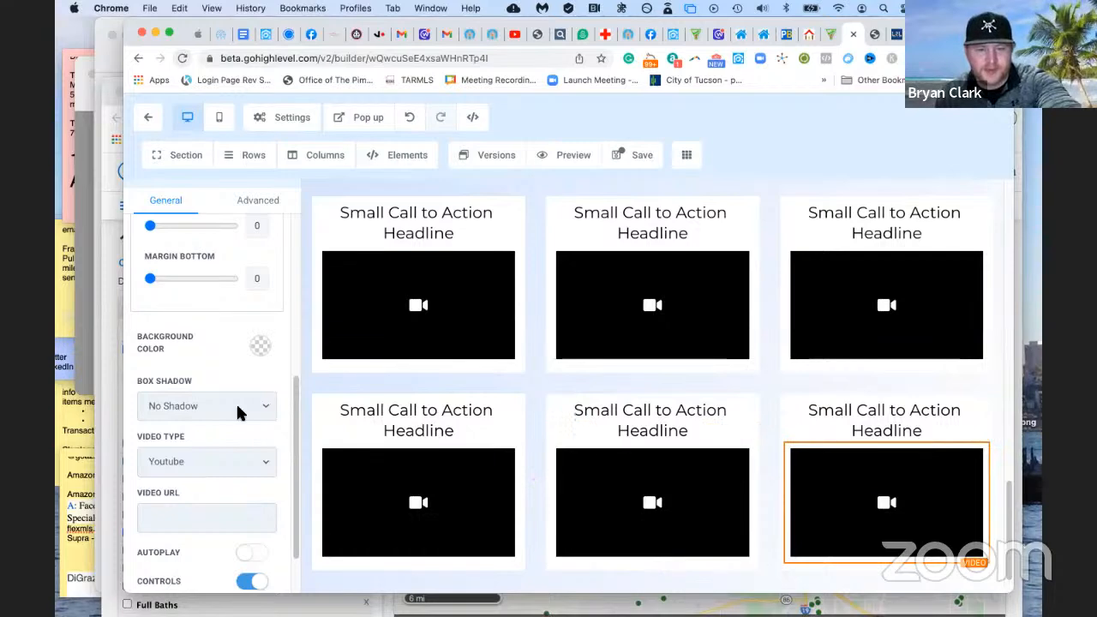
{"action": "scroll", "coordinate": [289, 408], "scroll_direction": "up", "scroll_amount": 2}
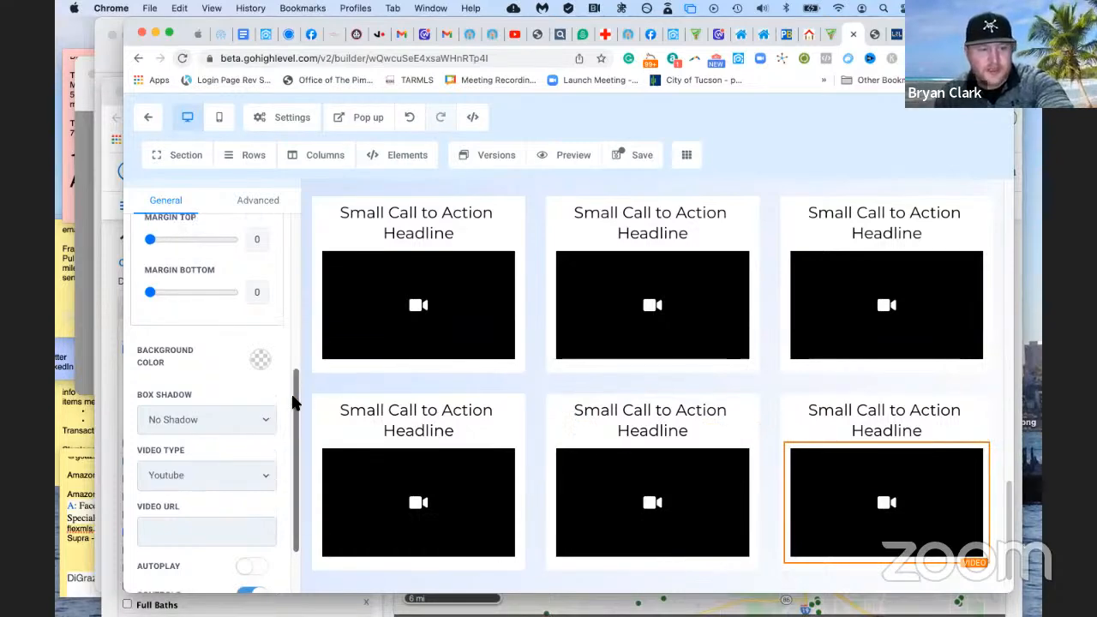
{"action": "scroll", "coordinate": [293, 385], "scroll_direction": "up", "scroll_amount": 2}
{"action": "scroll", "coordinate": [290, 437], "scroll_direction": "down", "scroll_amount": 5}
{"action": "left_click", "coordinate": [214, 396]}
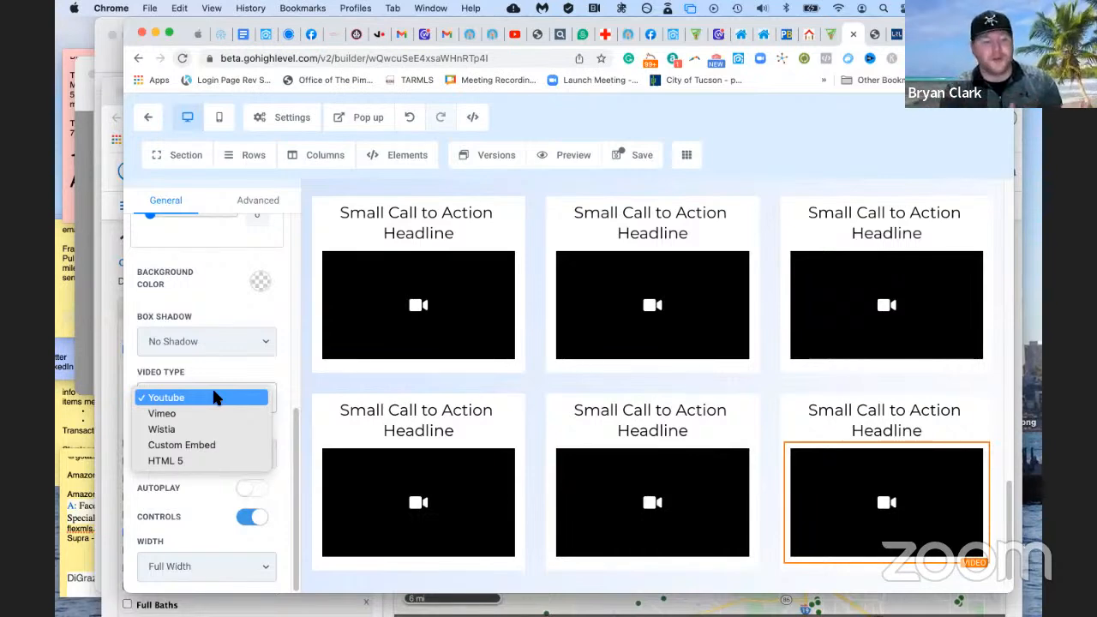
{"action": "left_click", "coordinate": [282, 373]}
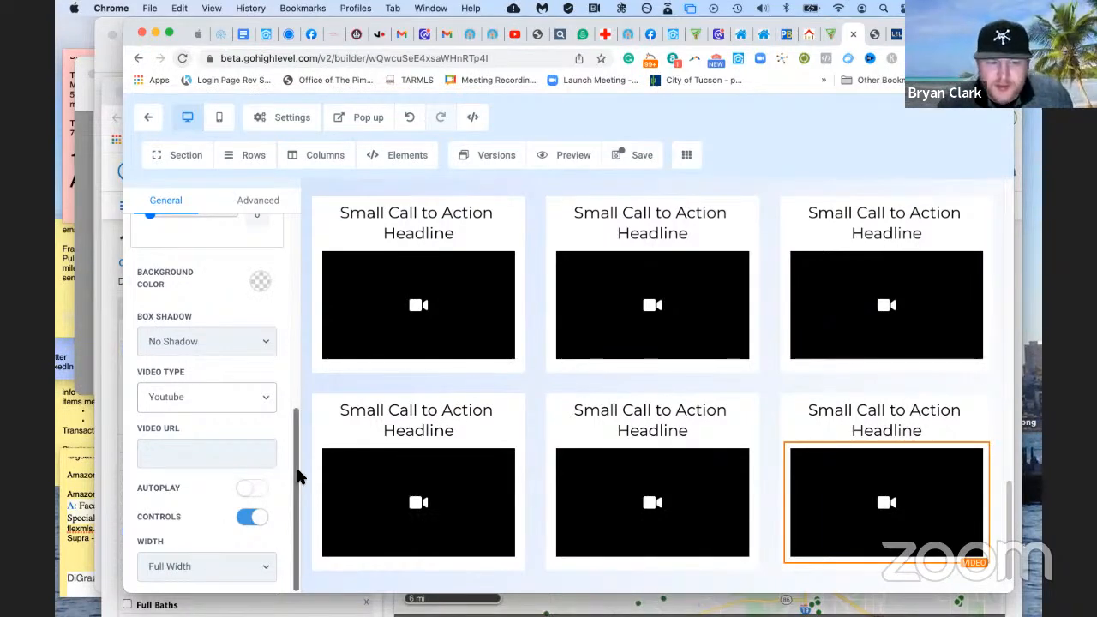
{"action": "scroll", "coordinate": [296, 452], "scroll_direction": "up", "scroll_amount": 3}
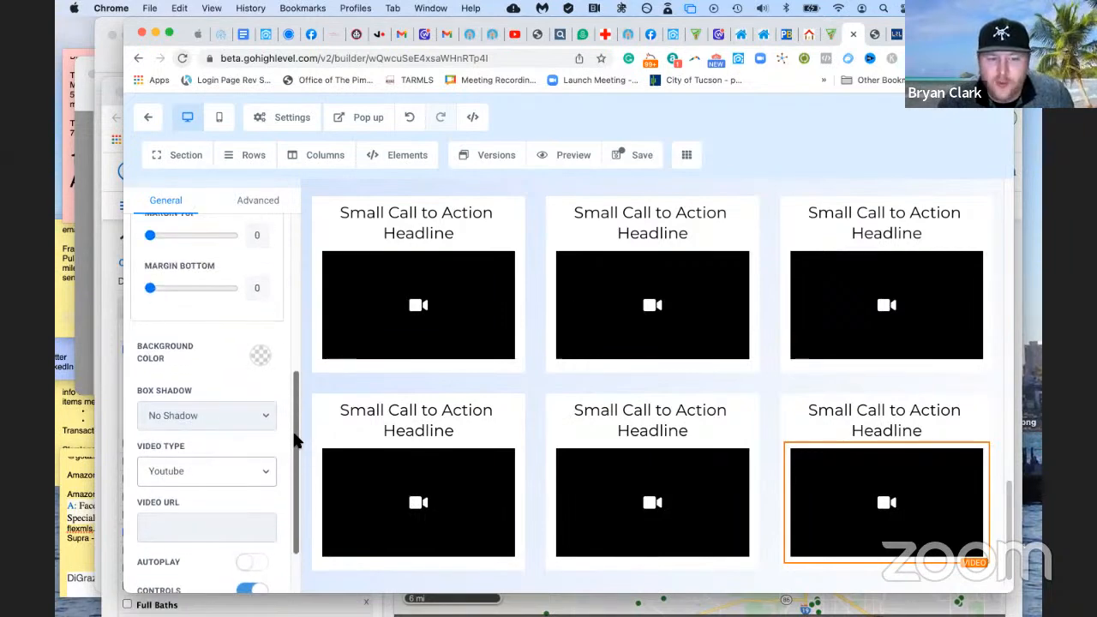
{"action": "scroll", "coordinate": [293, 439], "scroll_direction": "down", "scroll_amount": 2}
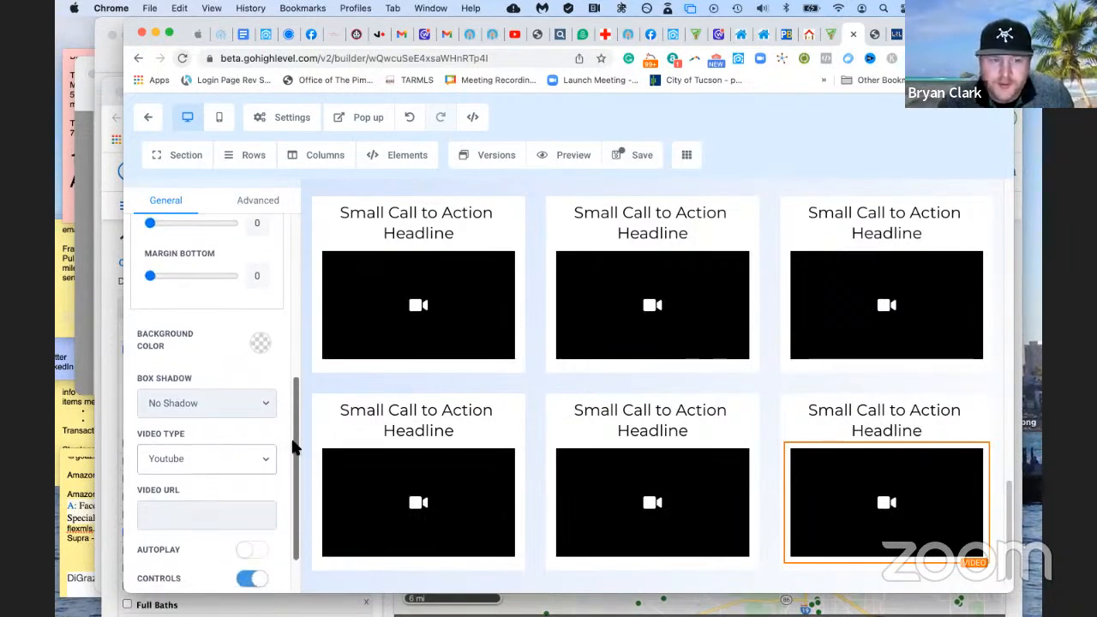
{"action": "left_click_drag", "start_coordinate": [292, 440], "coordinate": [308, 362]}
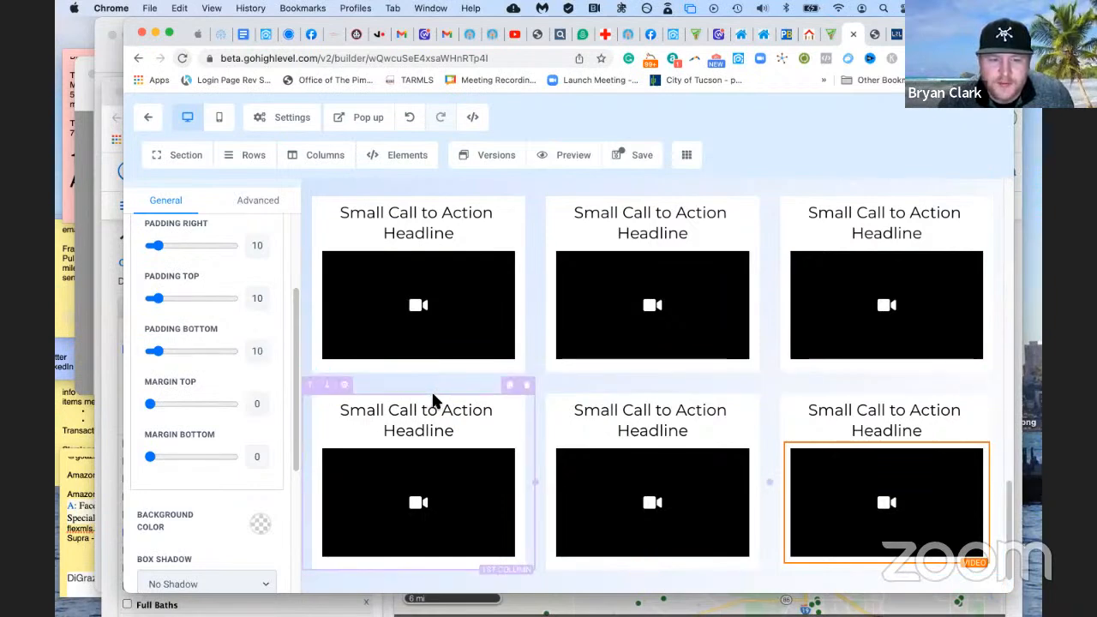
Give the first column of the lower video row a full border
{"action": "left_click", "coordinate": [432, 400]}
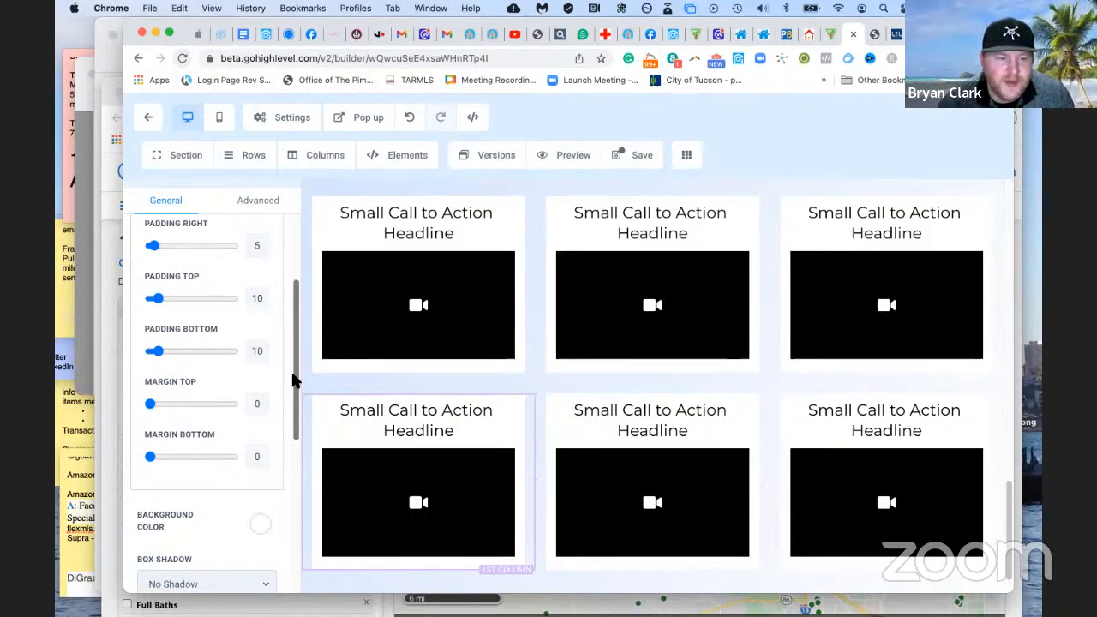
{"action": "left_click", "coordinate": [259, 209]}
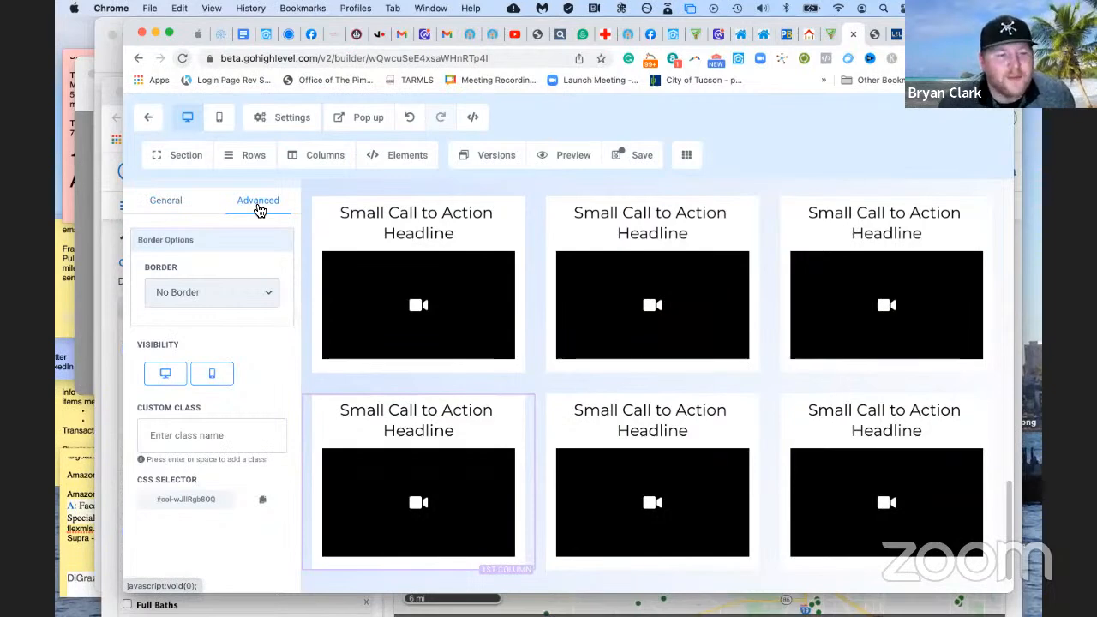
{"action": "left_click", "coordinate": [231, 292]}
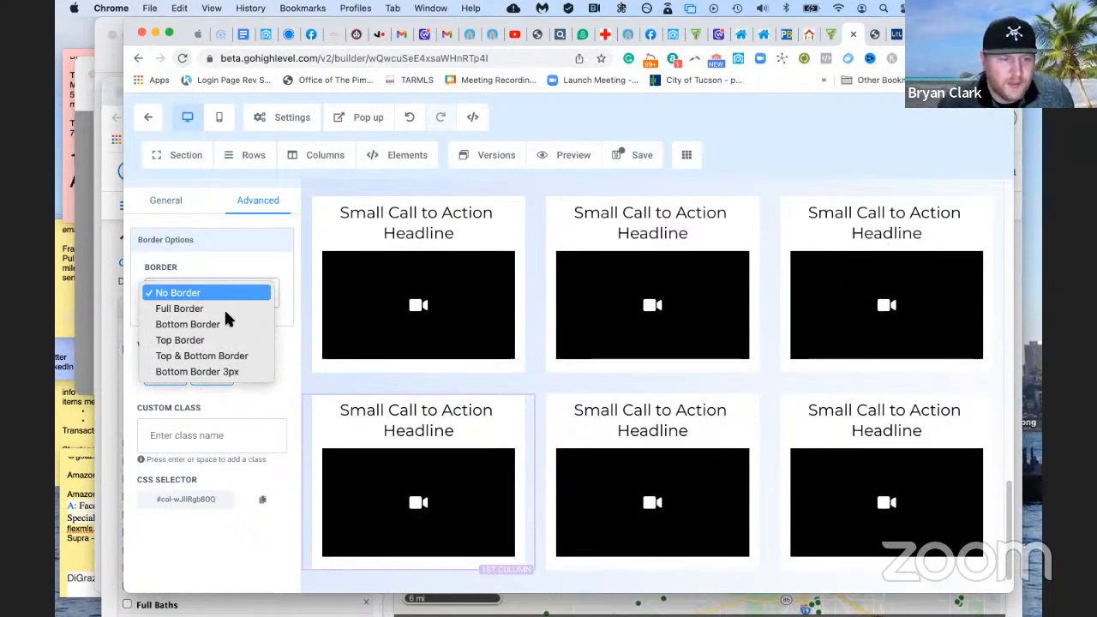
{"action": "left_click", "coordinate": [224, 308]}
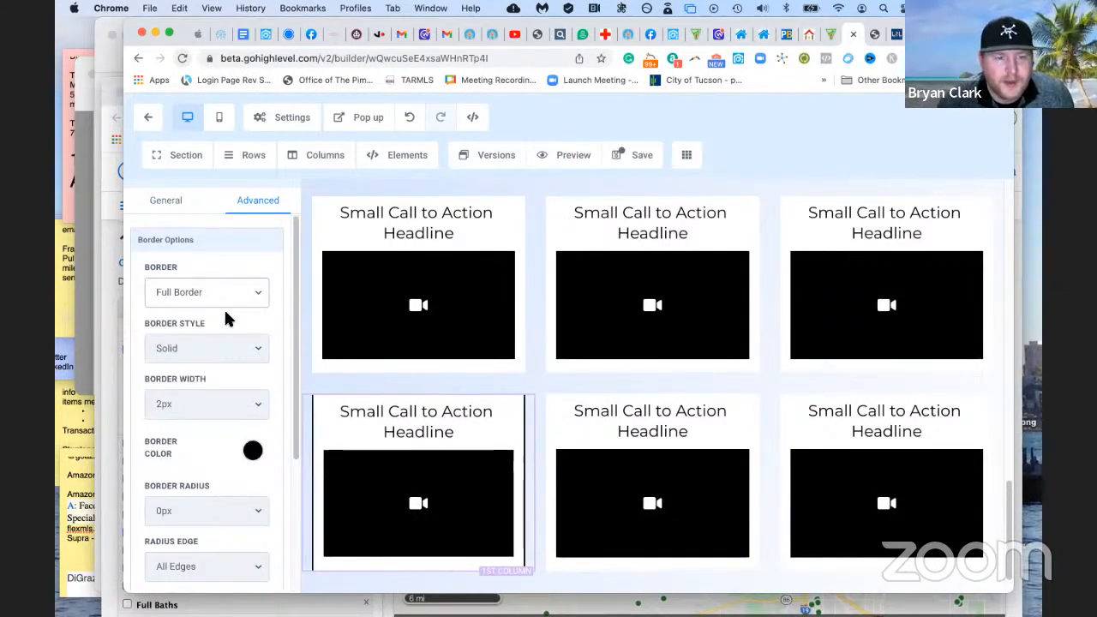
Try the Top & Bottom Border and Bottom Border 3px options on the column, and return it to Full Border
{"action": "left_click", "coordinate": [229, 293]}
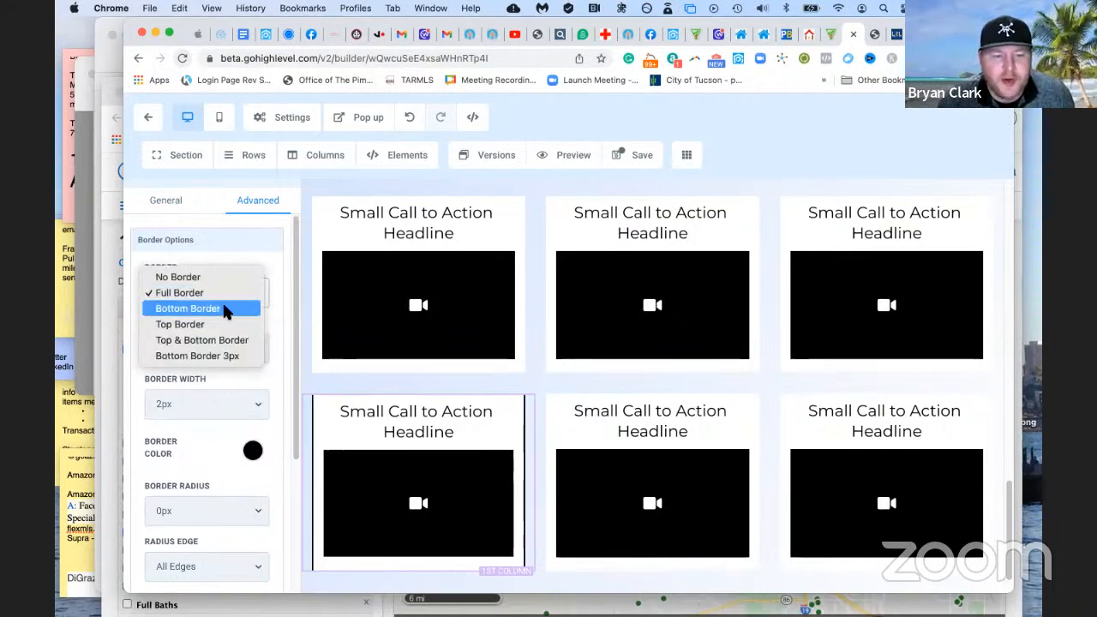
{"action": "left_click", "coordinate": [221, 339]}
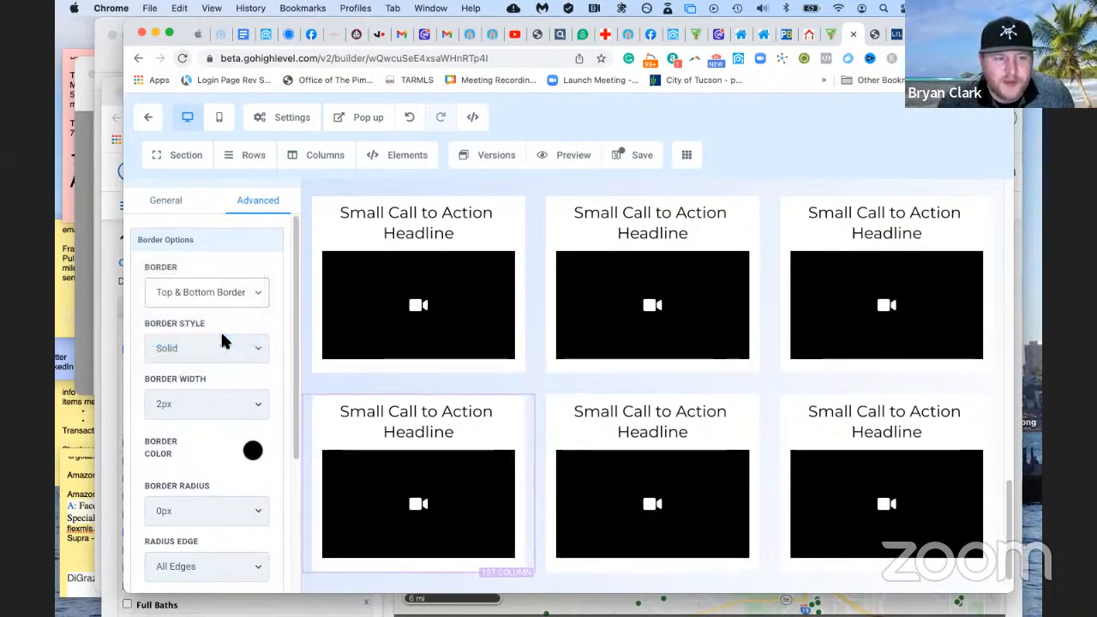
{"action": "left_click", "coordinate": [239, 293]}
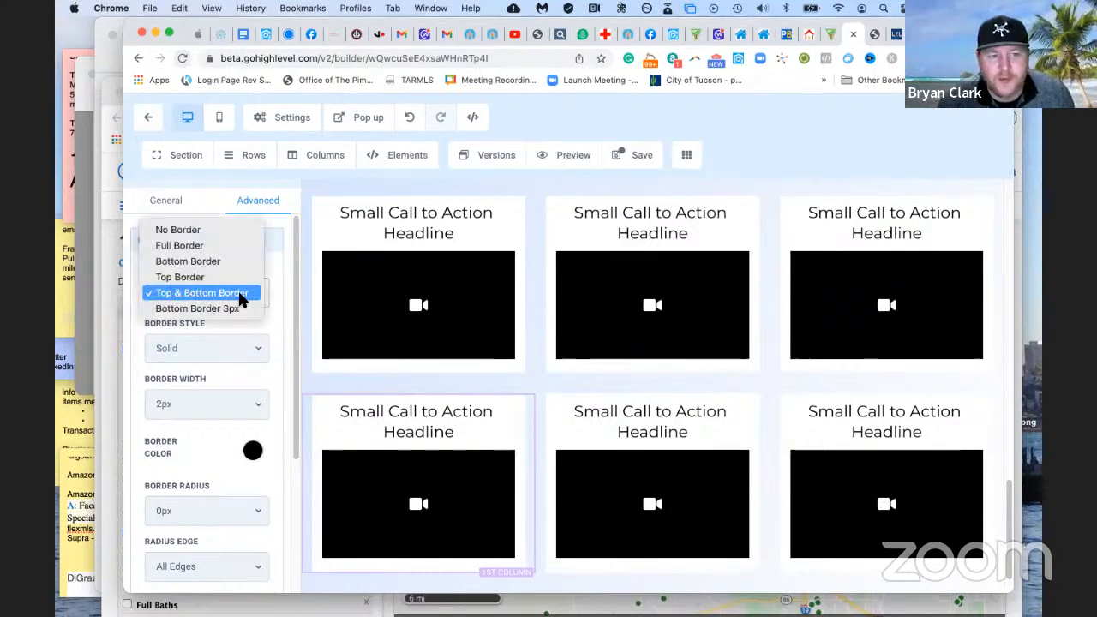
{"action": "left_click", "coordinate": [238, 308]}
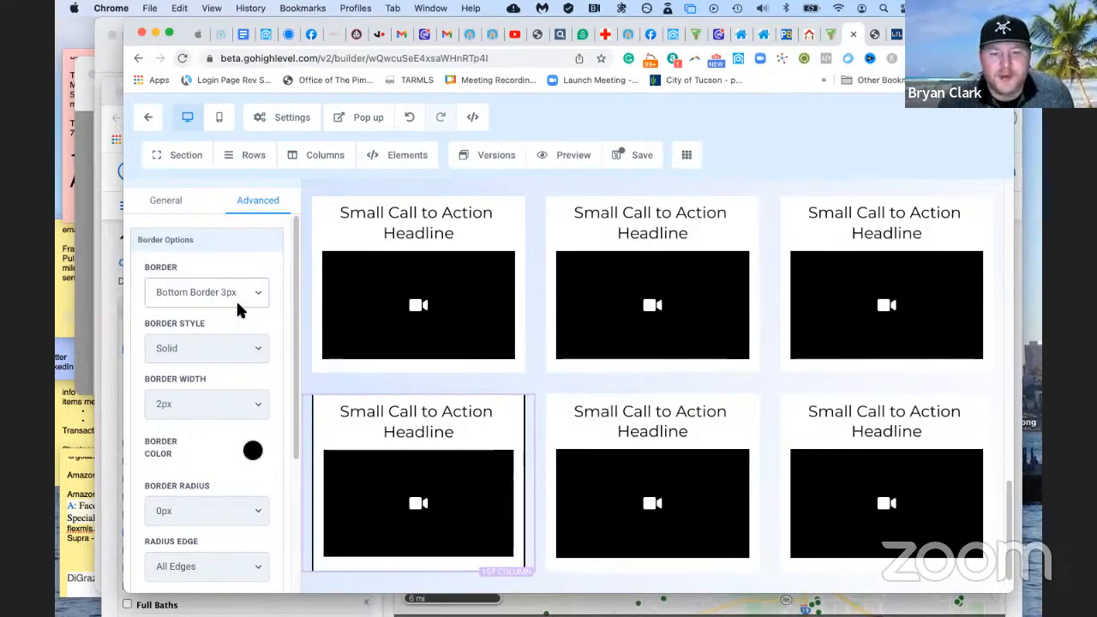
{"action": "left_click", "coordinate": [246, 293]}
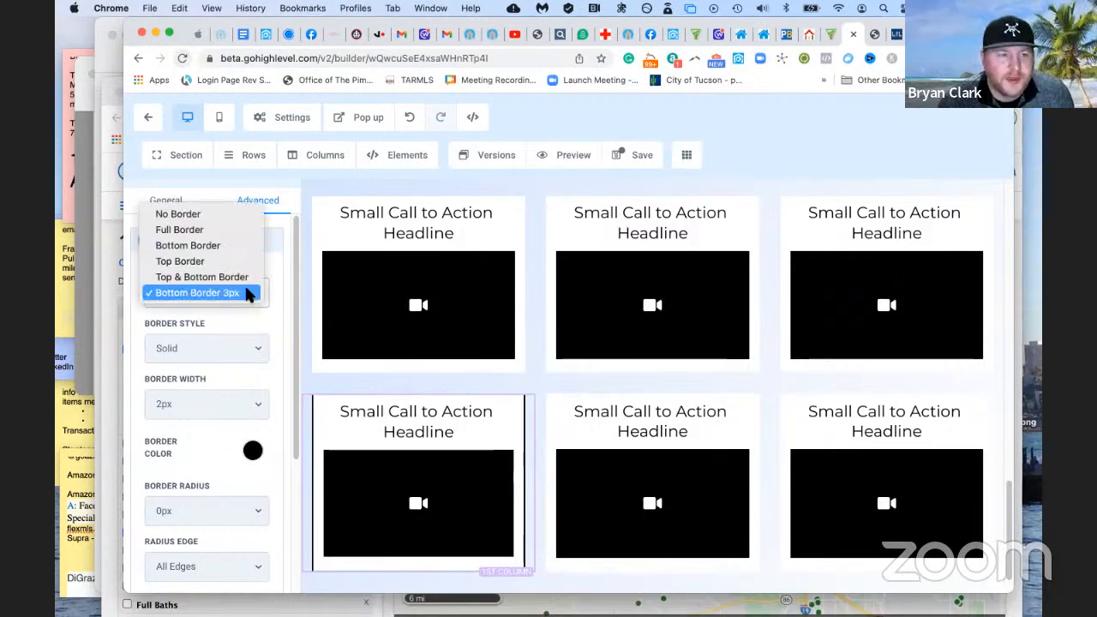
{"action": "left_click", "coordinate": [206, 229]}
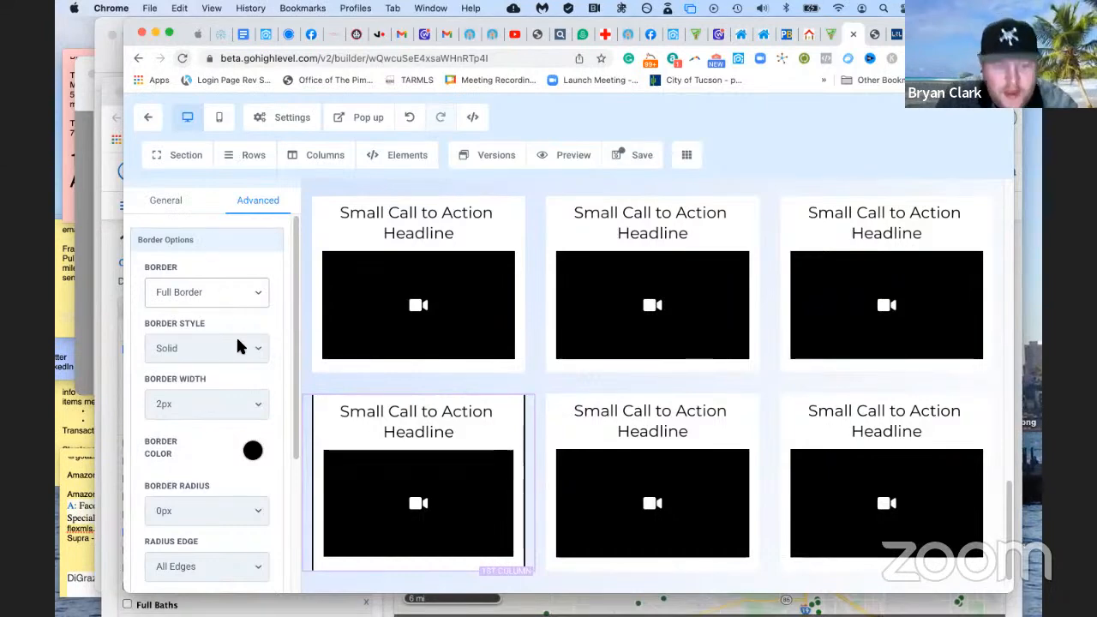
Set the column border's radius edge to Bottom Only Edges and its border radius to 4px, trying 2px first
{"action": "scroll", "coordinate": [291, 304], "scroll_direction": "down", "scroll_amount": 2}
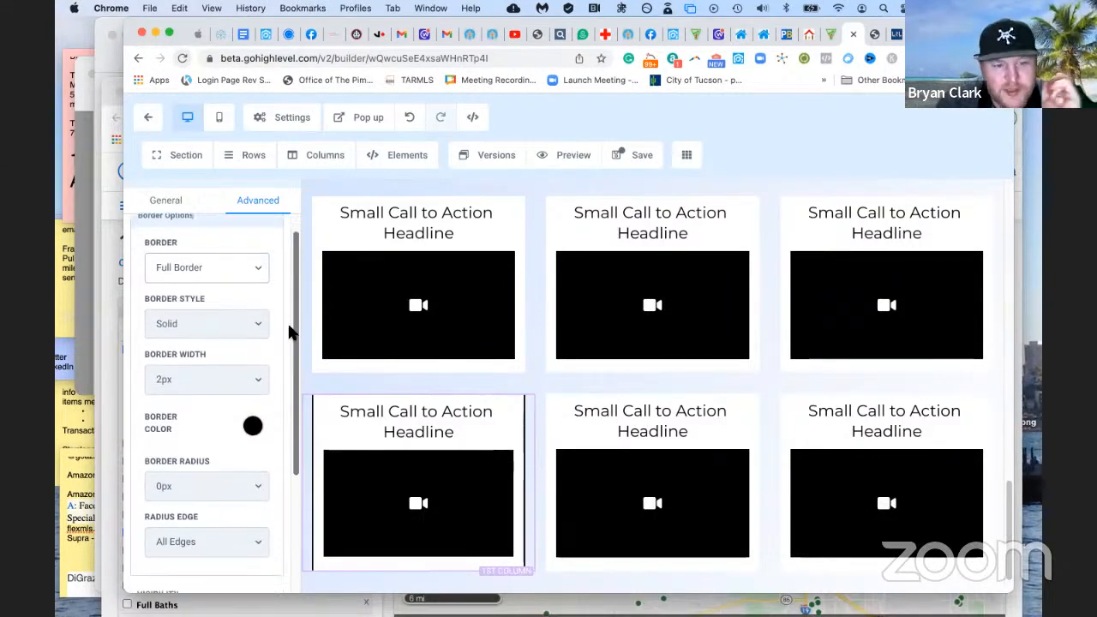
{"action": "scroll", "coordinate": [276, 344], "scroll_direction": "down", "scroll_amount": 2}
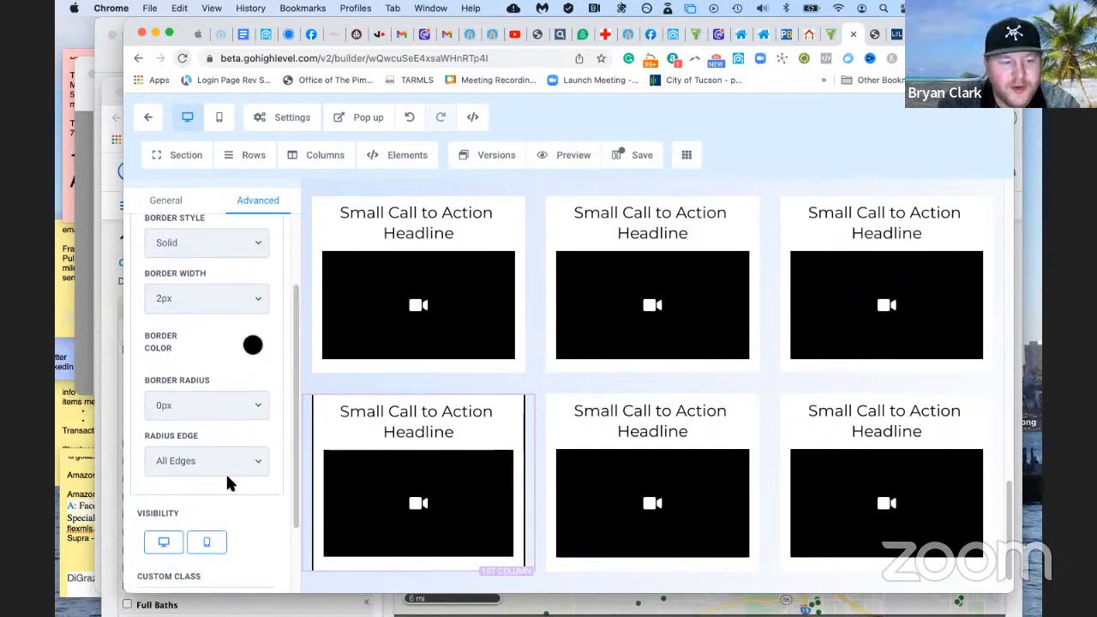
{"action": "left_click", "coordinate": [224, 461]}
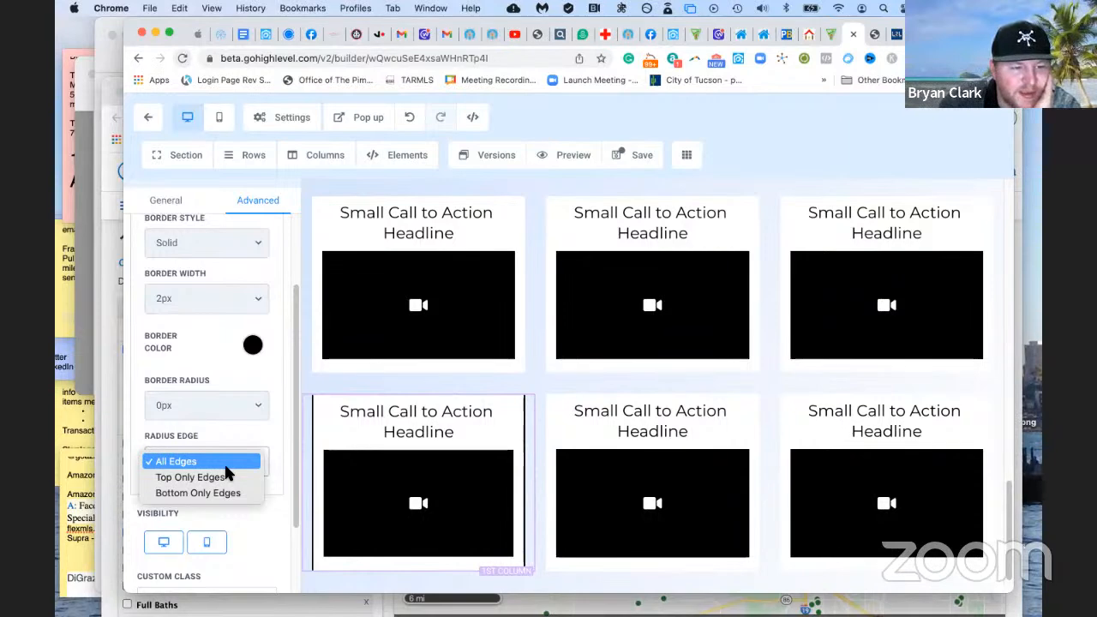
{"action": "left_click", "coordinate": [223, 493]}
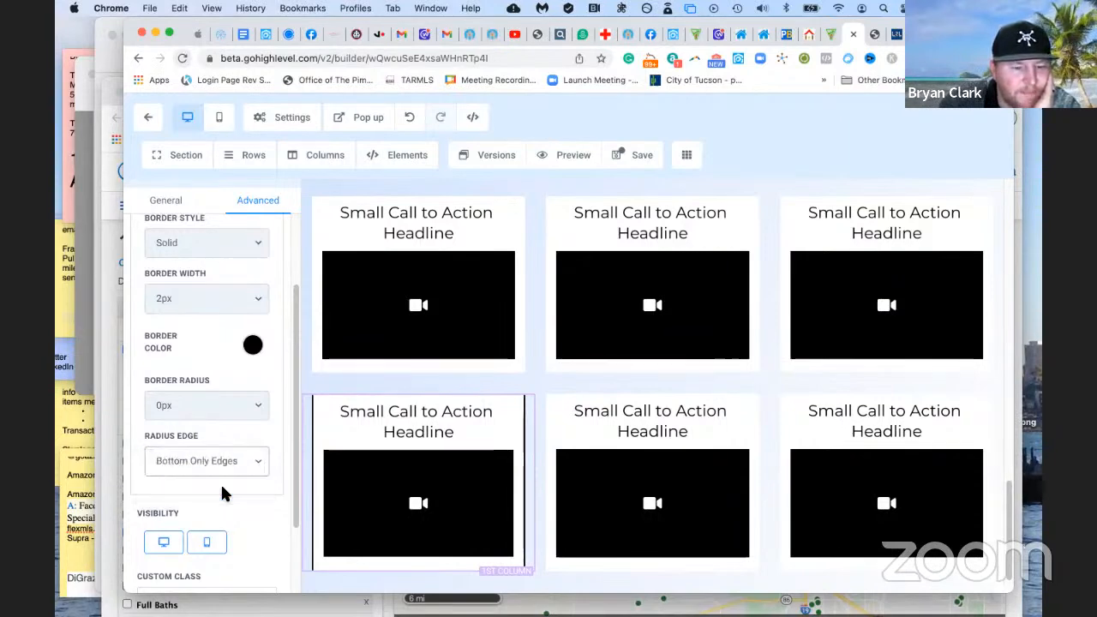
{"action": "left_click", "coordinate": [236, 405]}
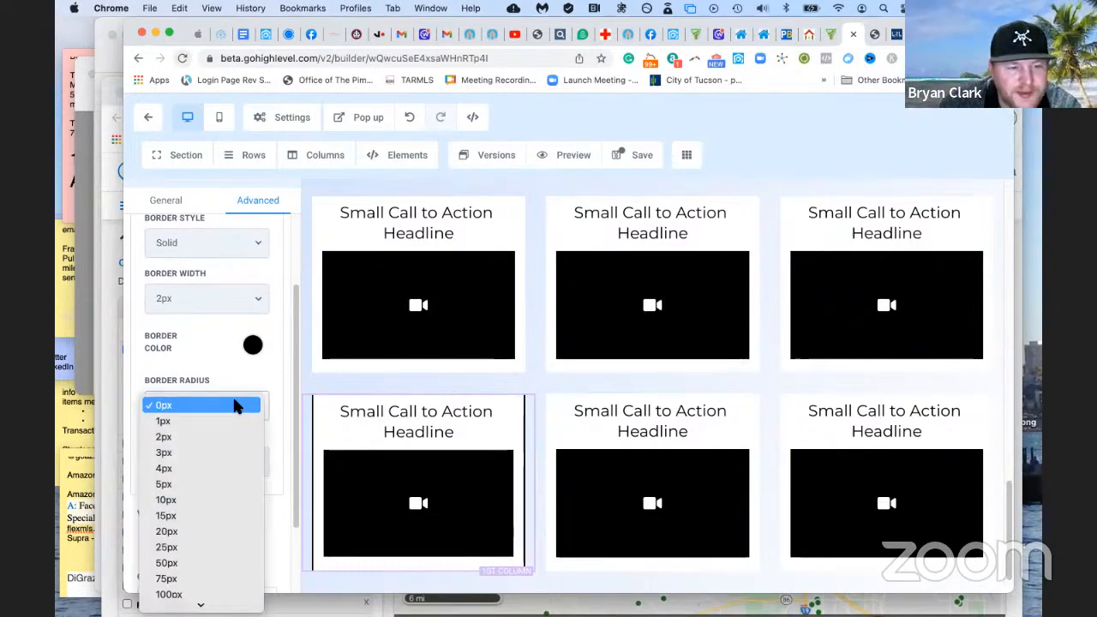
{"action": "left_click", "coordinate": [231, 436]}
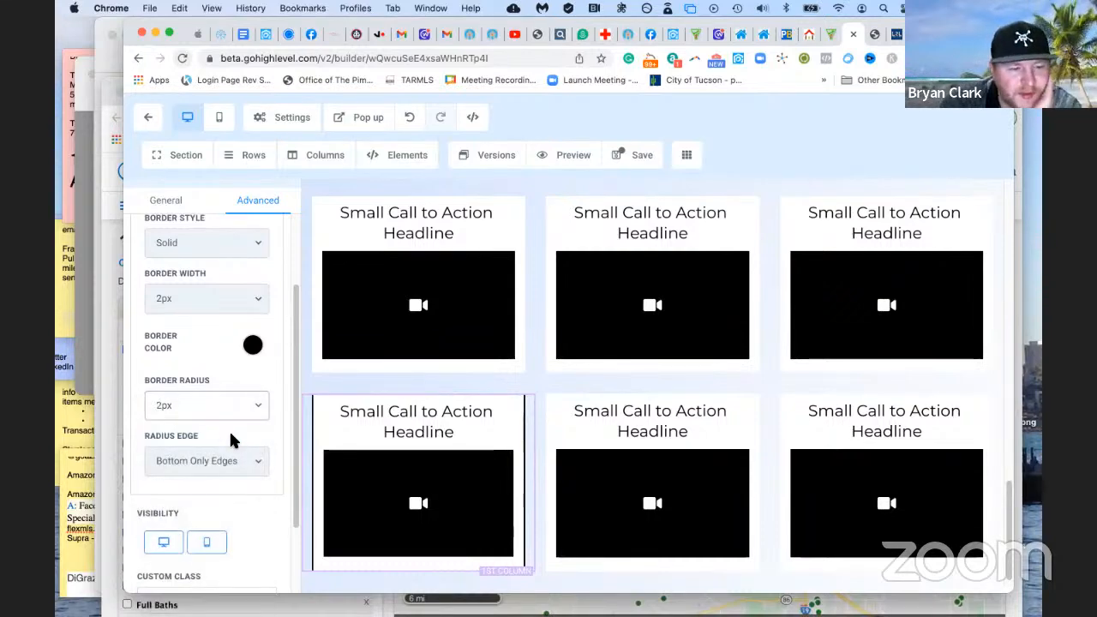
{"action": "left_click", "coordinate": [223, 399]}
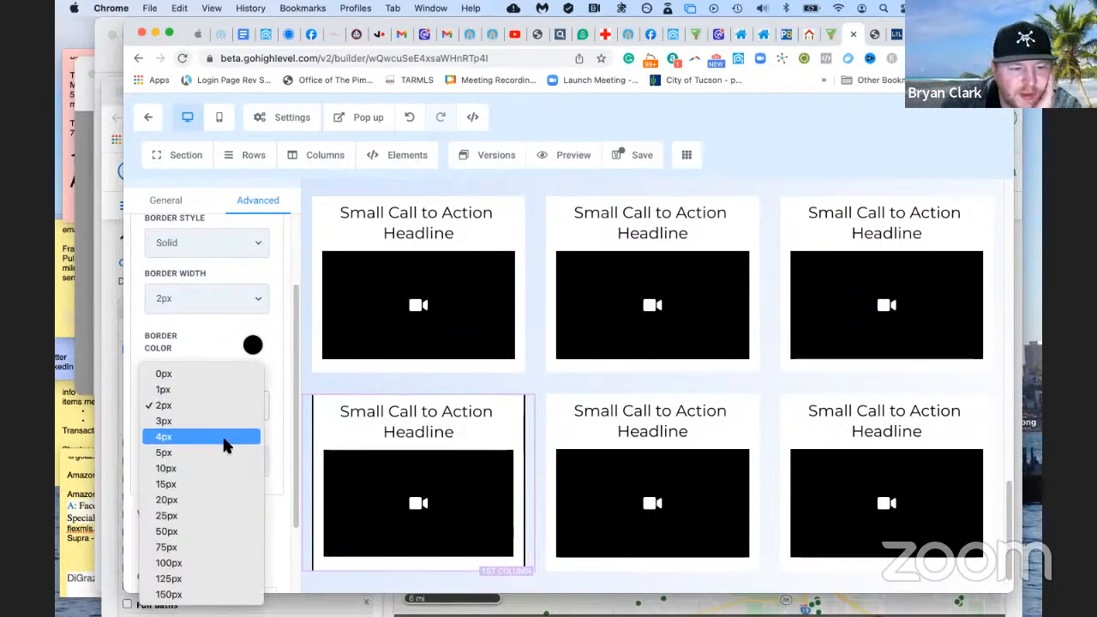
{"action": "left_click", "coordinate": [223, 436]}
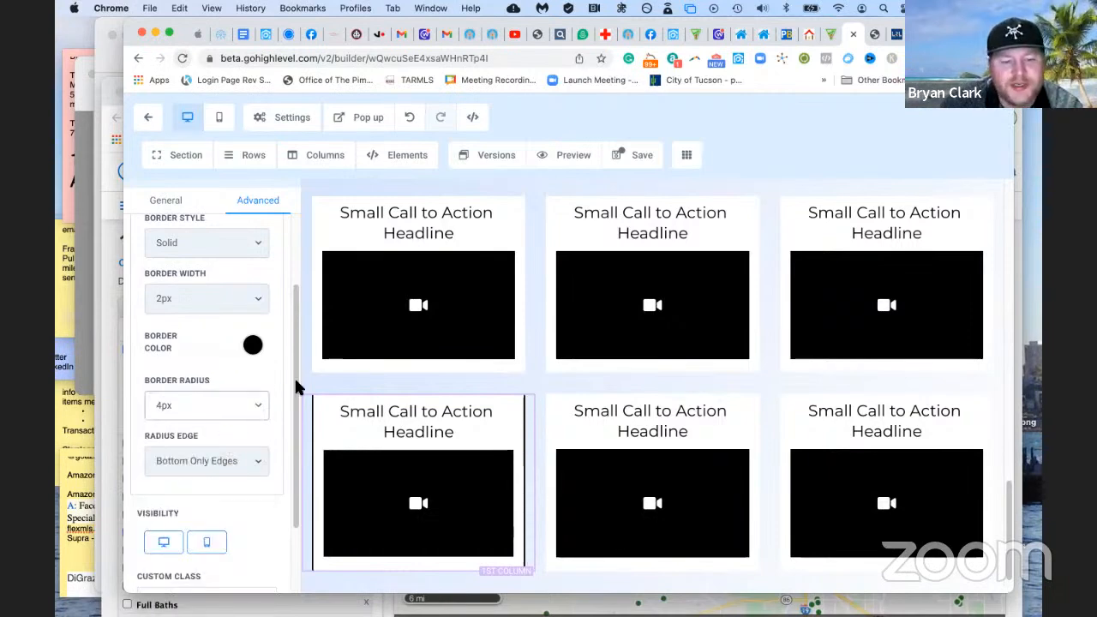
Try light gray, indigo and red as the column's border color, and settle on indigo
{"action": "scroll", "coordinate": [292, 387], "scroll_direction": "down", "scroll_amount": 1}
{"action": "scroll", "coordinate": [292, 427], "scroll_direction": "down", "scroll_amount": 1}
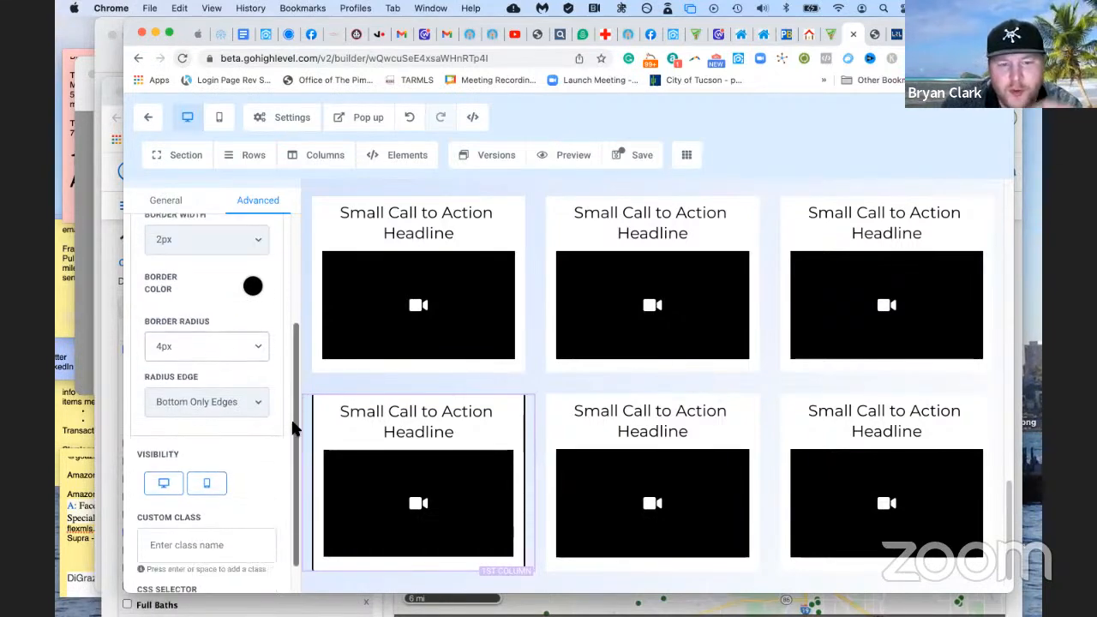
{"action": "left_click_drag", "start_coordinate": [290, 417], "coordinate": [300, 349]}
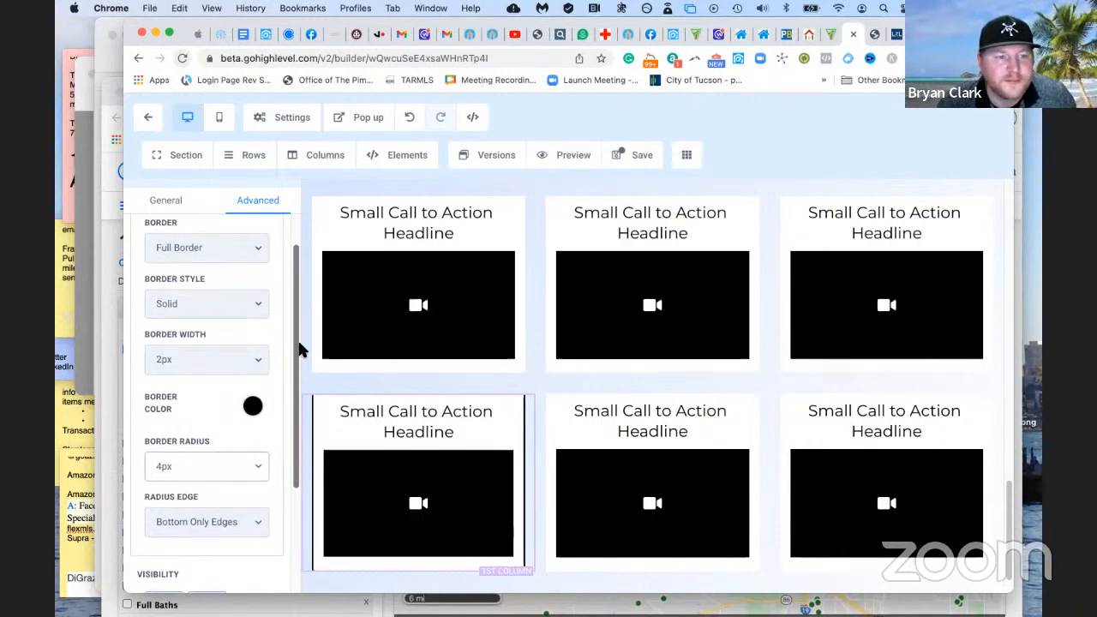
{"action": "left_click", "coordinate": [253, 409]}
{"action": "left_click", "coordinate": [236, 446]}
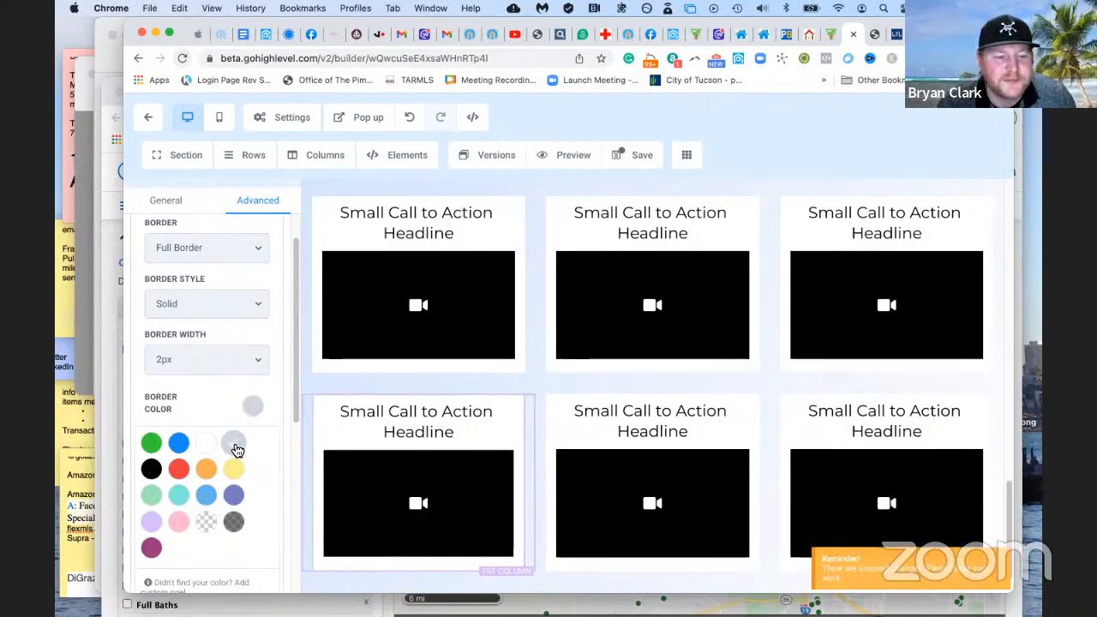
{"action": "left_click", "coordinate": [233, 495]}
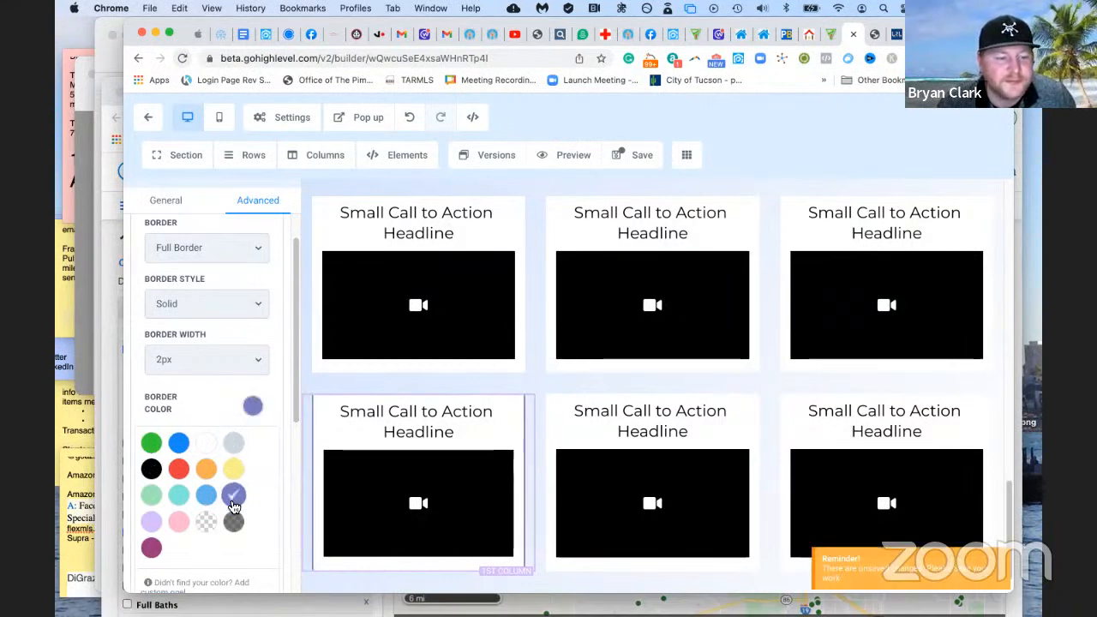
{"action": "left_click", "coordinate": [180, 469]}
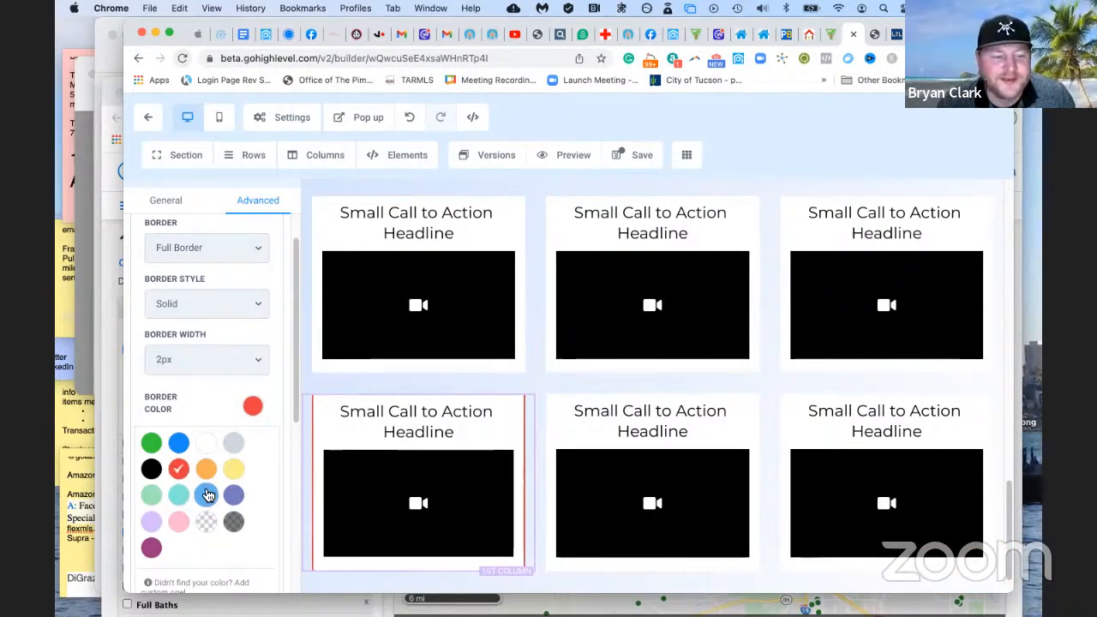
{"action": "left_click", "coordinate": [234, 495]}
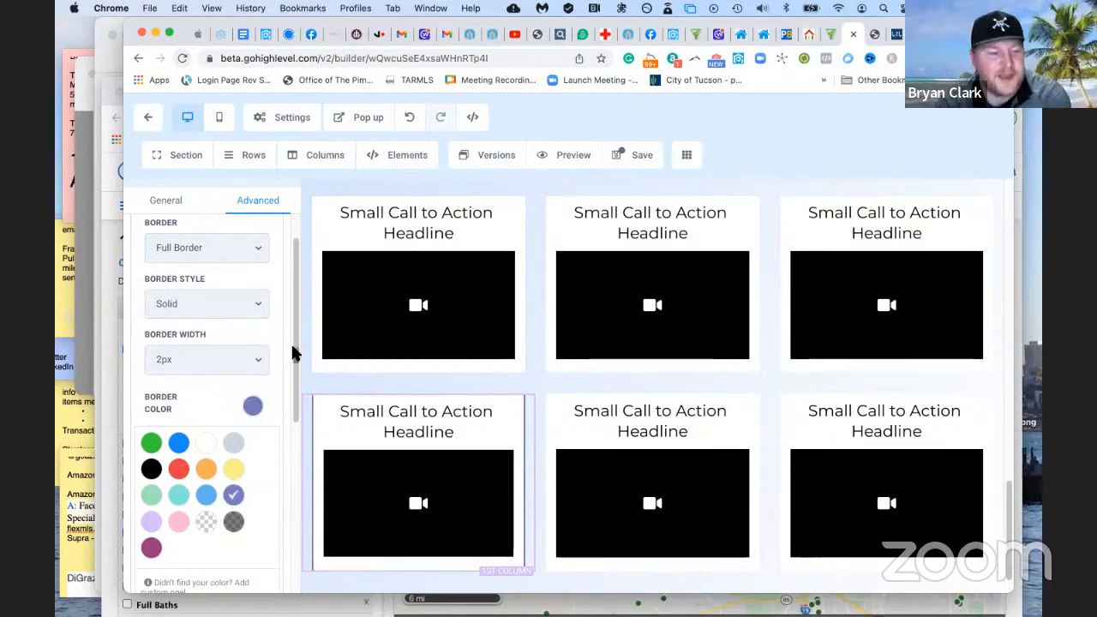
Review the remaining border settings and the whole booking page, from the header and calendar to the testimonials, map and video rows
{"action": "scroll", "coordinate": [291, 360], "scroll_direction": "down", "scroll_amount": 3}
{"action": "scroll", "coordinate": [294, 469], "scroll_direction": "down", "scroll_amount": 1}
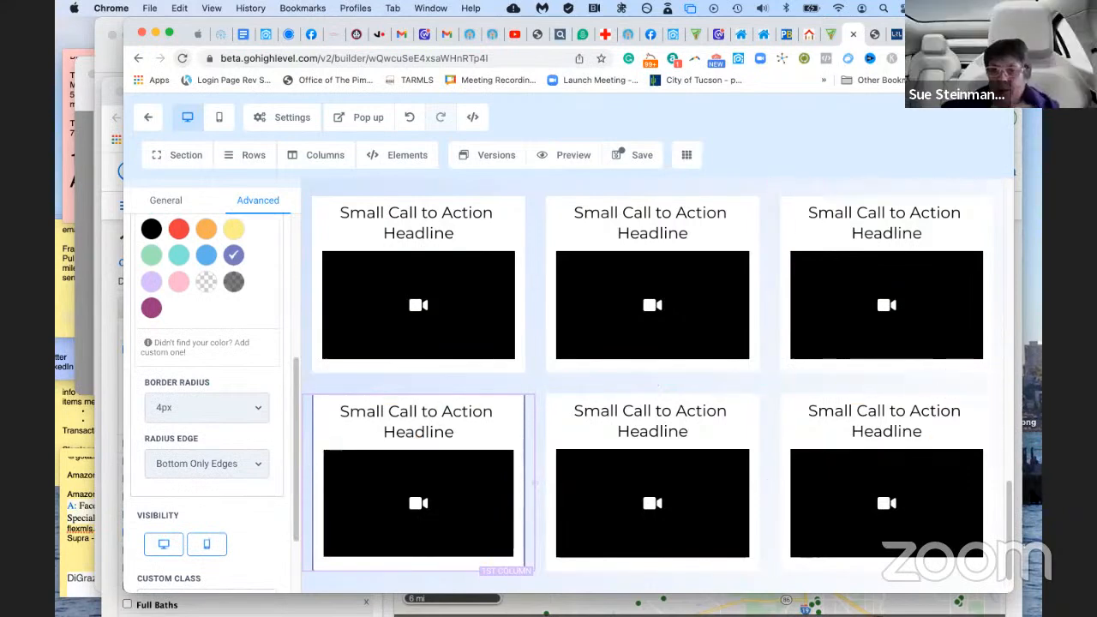
{"action": "scroll", "coordinate": [1011, 514], "scroll_direction": "up", "scroll_amount": 3}
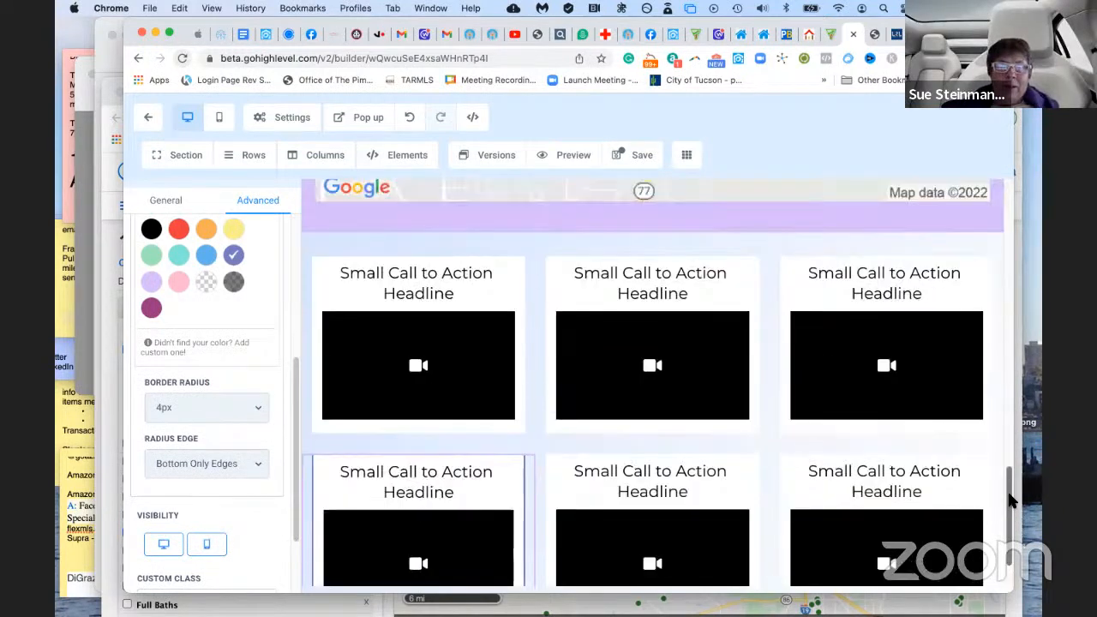
{"action": "scroll", "coordinate": [1005, 312], "scroll_direction": "up", "scroll_amount": 15}
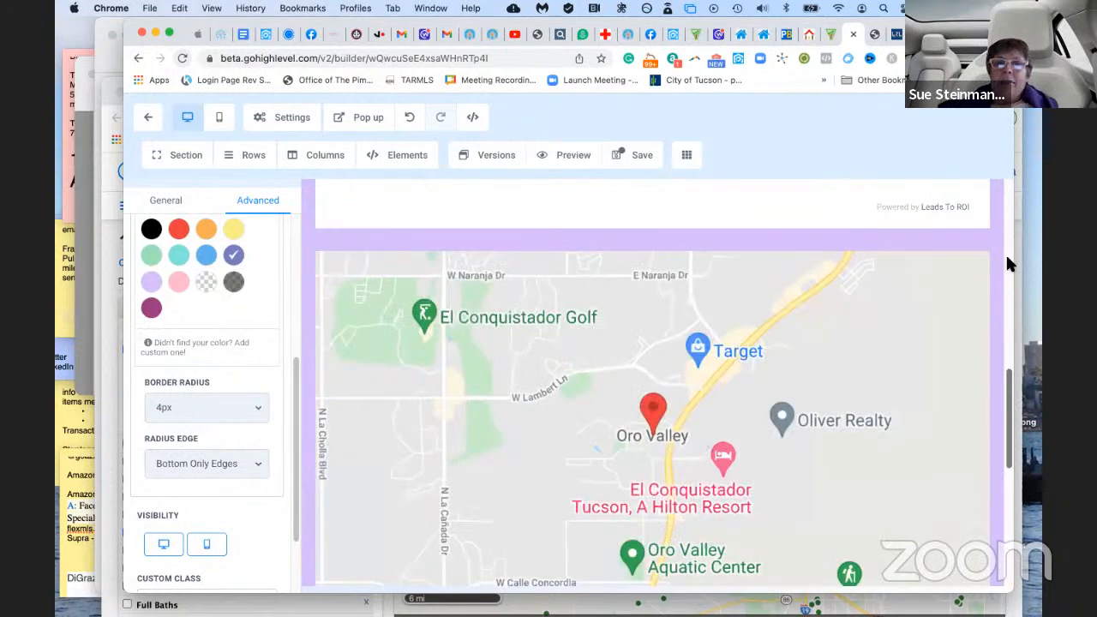
{"action": "scroll", "coordinate": [994, 196], "scroll_direction": "down", "scroll_amount": 2}
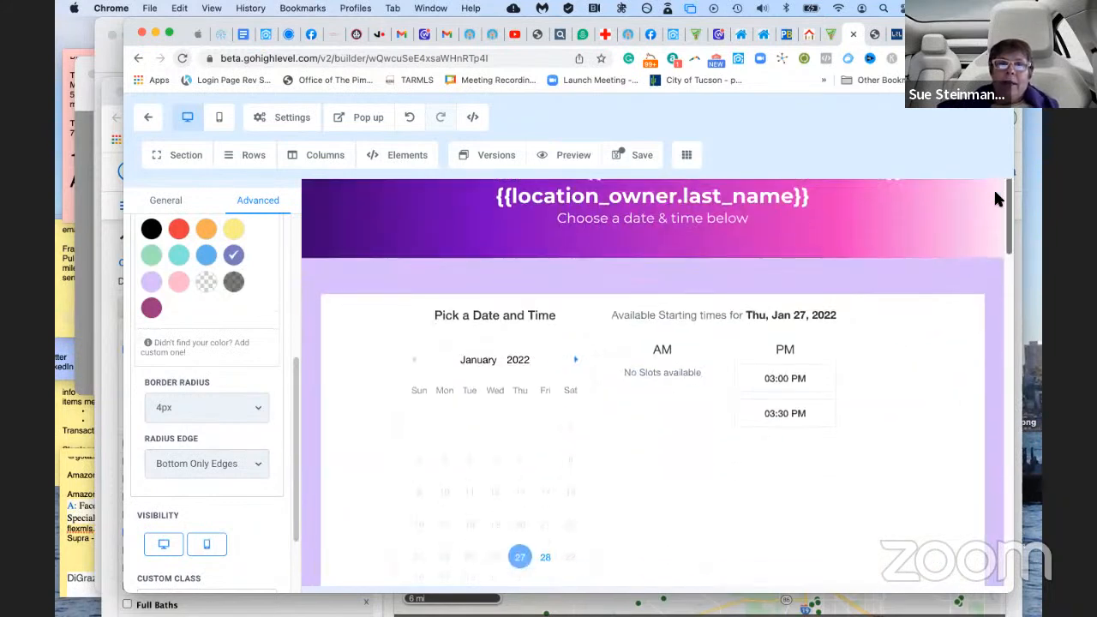
{"action": "scroll", "coordinate": [989, 244], "scroll_direction": "down", "scroll_amount": 5}
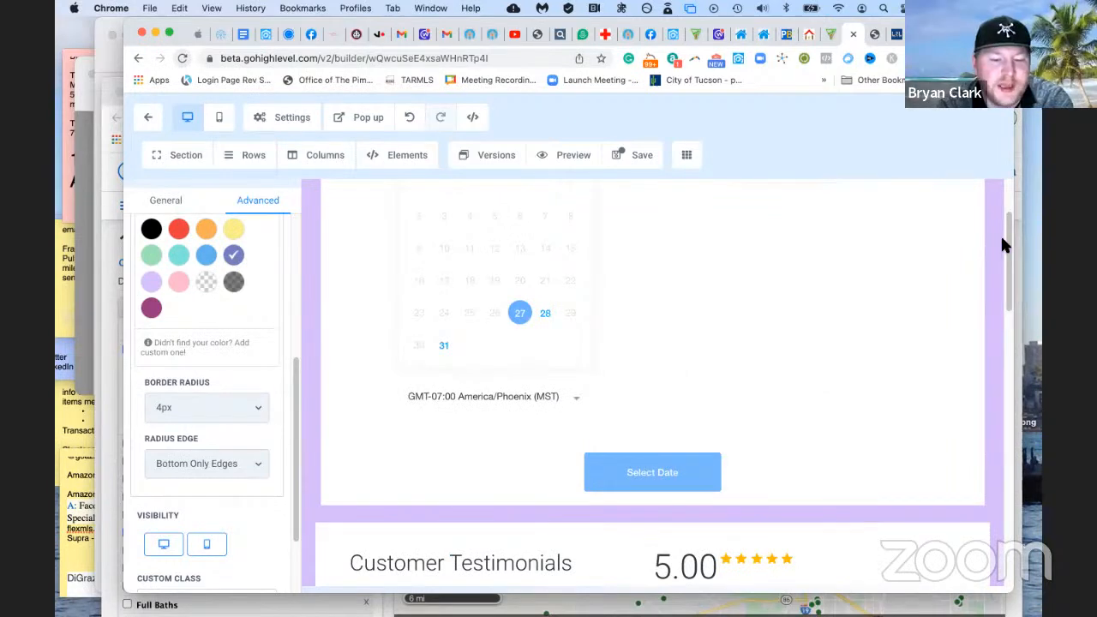
{"action": "scroll", "coordinate": [1002, 240], "scroll_direction": "down", "scroll_amount": 3}
{"action": "scroll", "coordinate": [1009, 222], "scroll_direction": "up", "scroll_amount": 8}
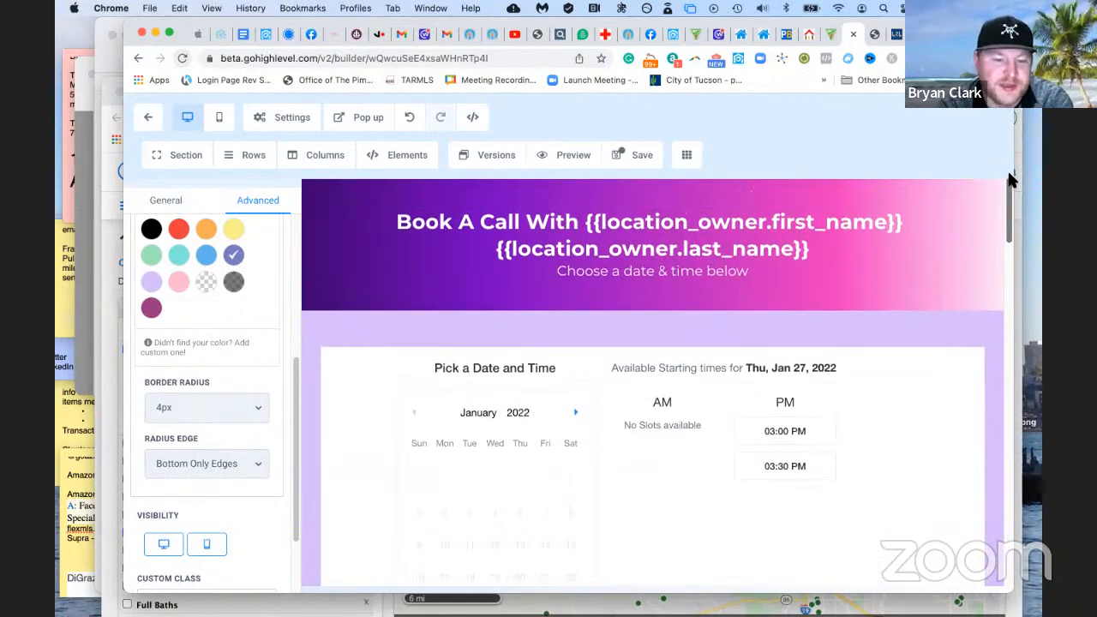
{"action": "scroll", "coordinate": [1007, 223], "scroll_direction": "down", "scroll_amount": 6}
{"action": "left_click_drag", "start_coordinate": [1012, 248], "coordinate": [1025, 516]}
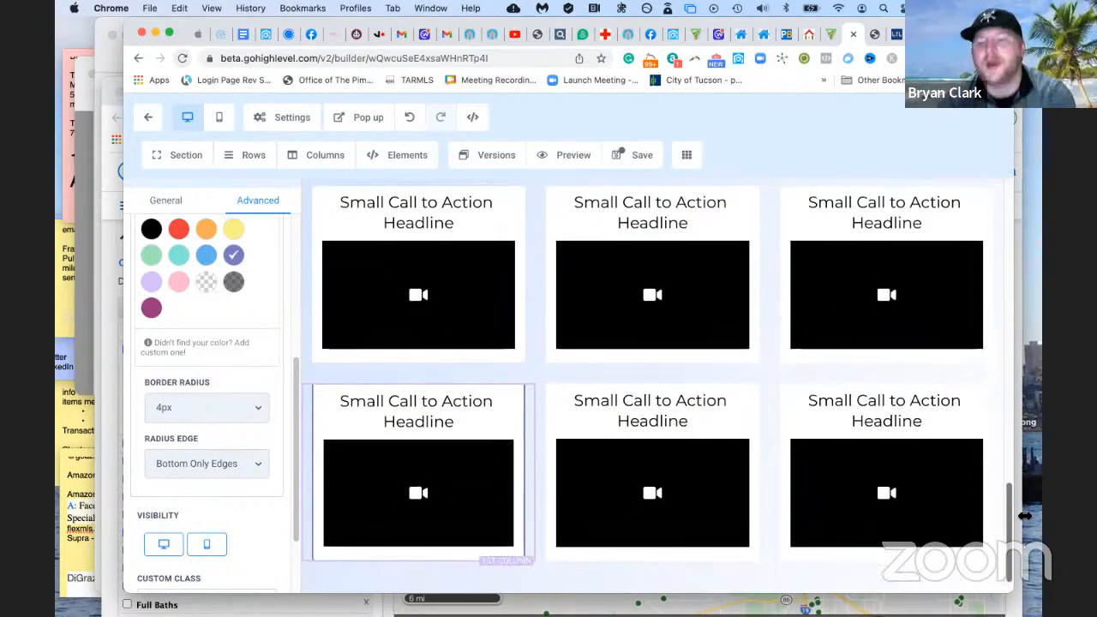
{"action": "mouse_move", "coordinate": [1025, 516]}
{"action": "left_mouse_down"}
{"action": "mouse_move", "coordinate": [1007, 370]}
{"action": "mouse_move", "coordinate": [1020, 533]}
{"action": "left_mouse_up"}
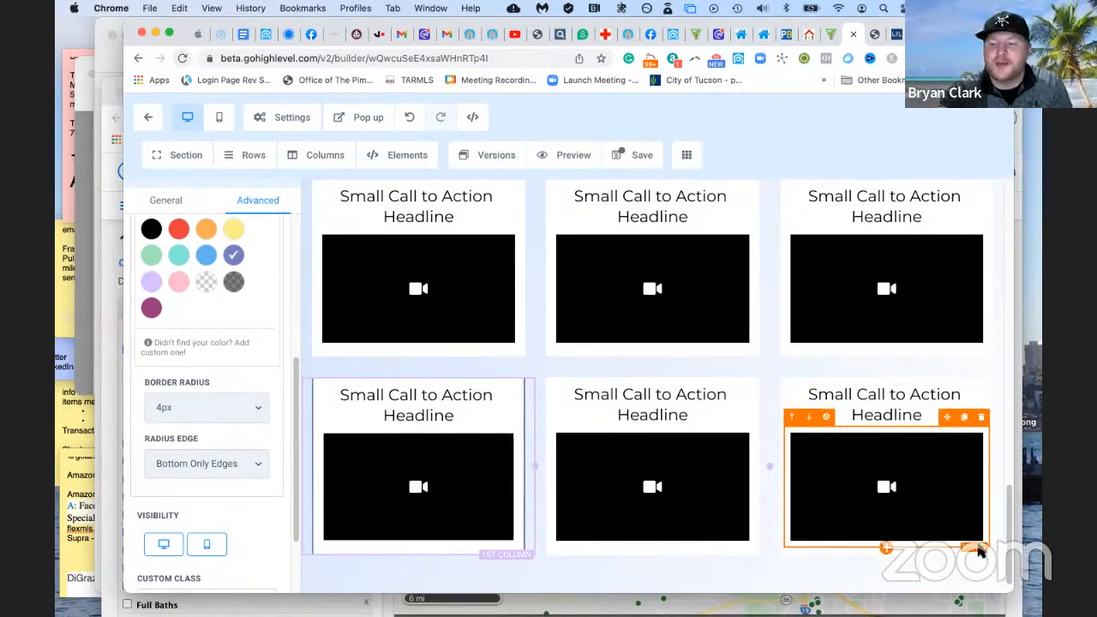
Delete the lower three-column row of headlines and videos, and select the section that holds the remaining row
{"action": "left_click", "coordinate": [995, 414]}
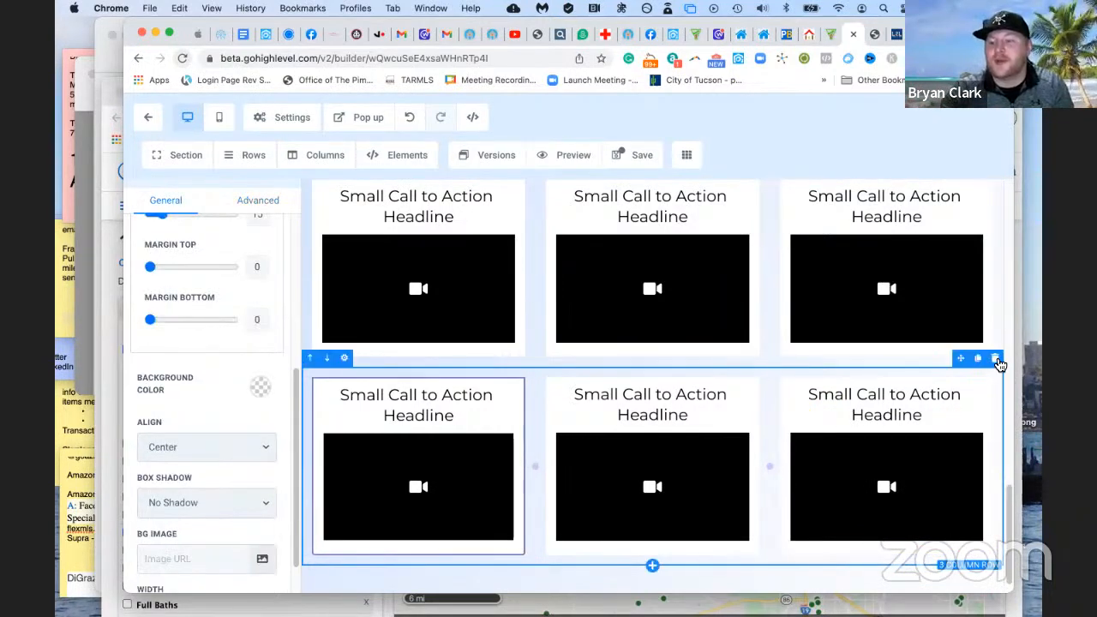
{"action": "left_click", "coordinate": [994, 358]}
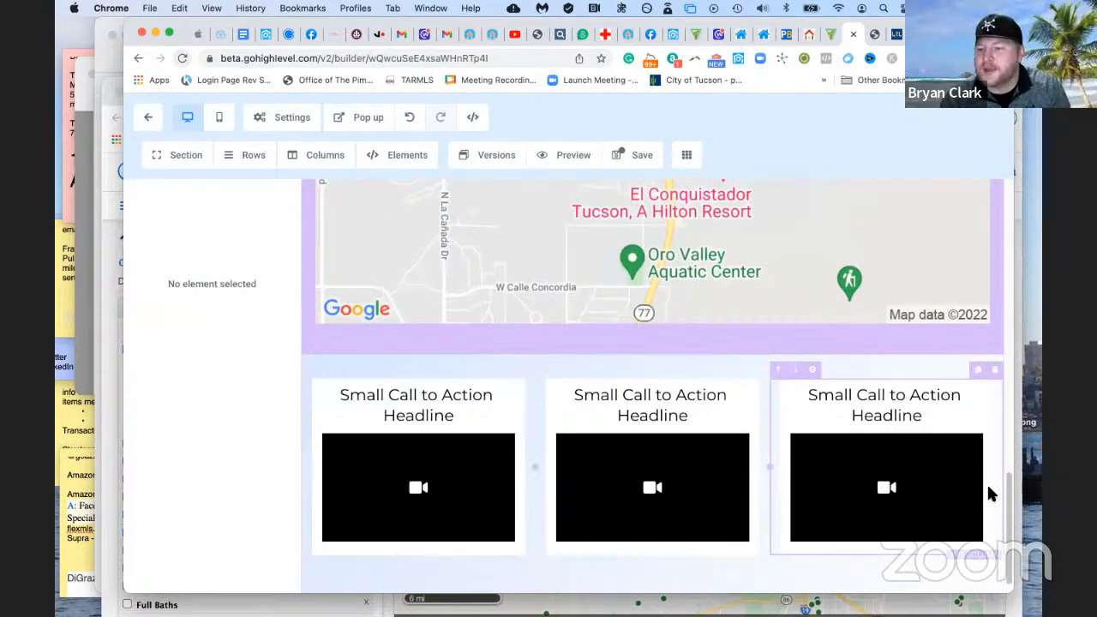
{"action": "left_click", "coordinate": [775, 583]}
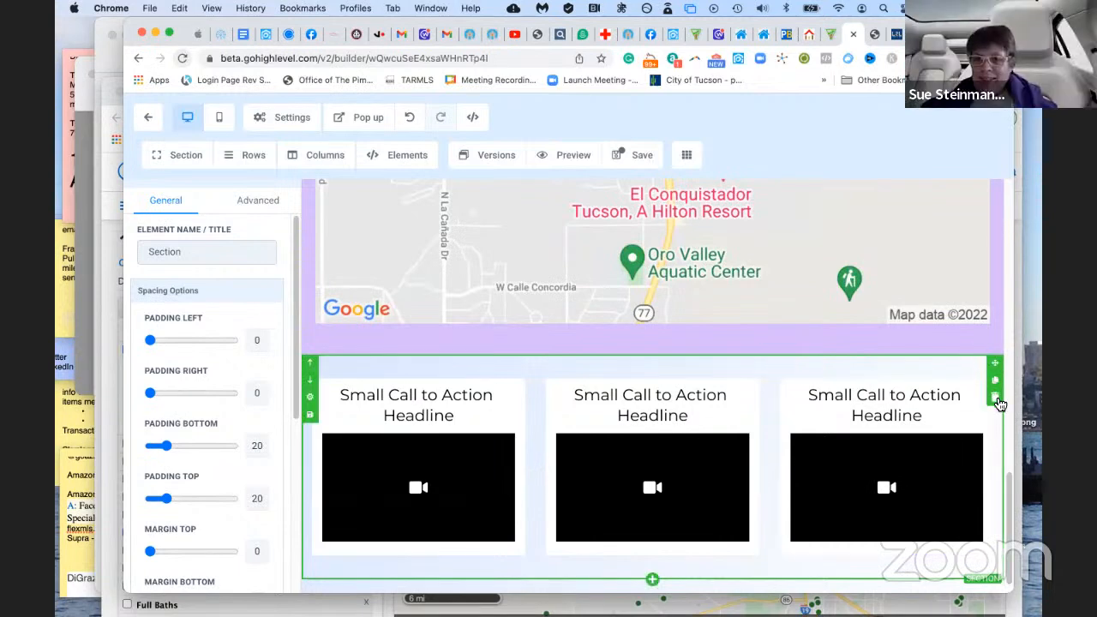
Delete the section with the three headline-and-video columns below the map, and save the booking page
{"action": "left_click", "coordinate": [995, 397]}
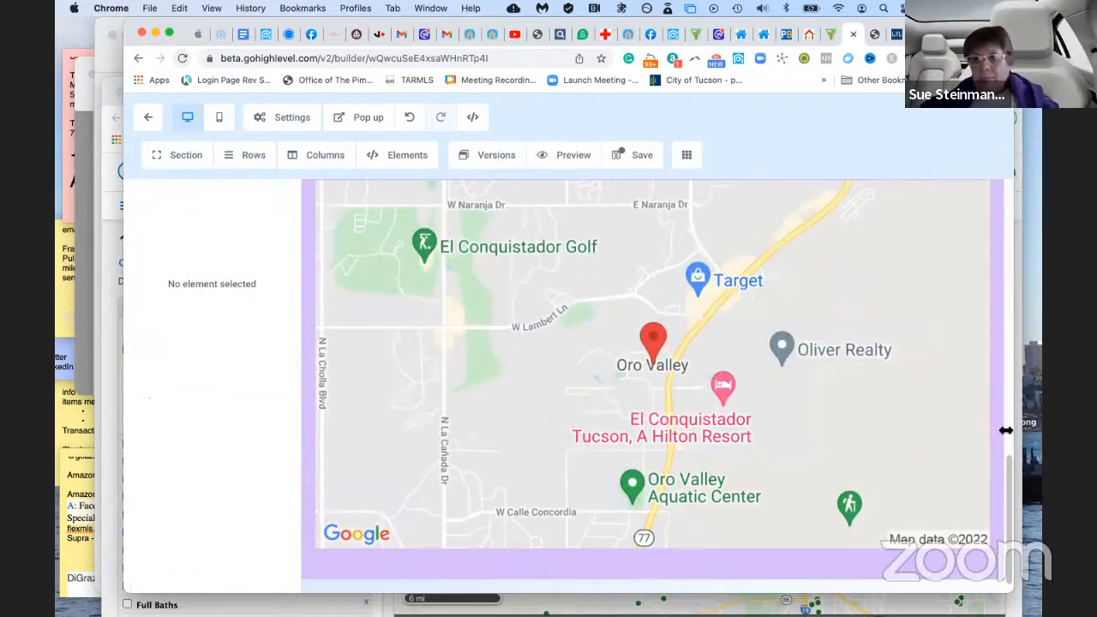
{"action": "mouse_move", "coordinate": [1012, 460]}
{"action": "left_mouse_down"}
{"action": "mouse_move", "coordinate": [1014, 408]}
{"action": "mouse_move", "coordinate": [1016, 472]}
{"action": "left_mouse_up"}
{"action": "scroll", "coordinate": [1014, 410], "scroll_direction": "up", "scroll_amount": 5}
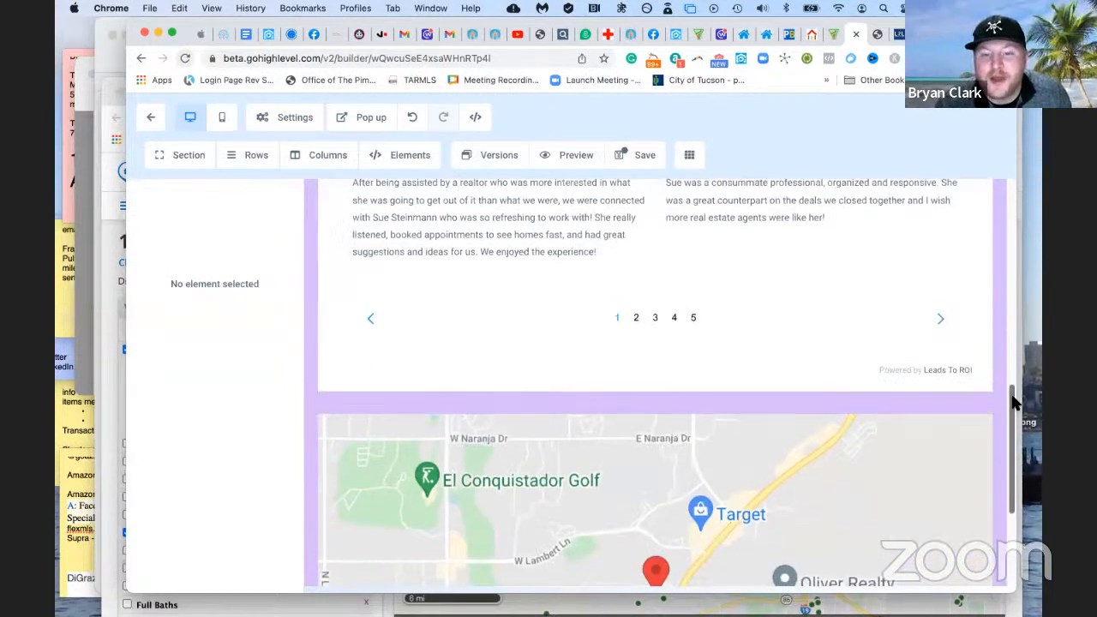
{"action": "scroll", "coordinate": [1016, 371], "scroll_direction": "up", "scroll_amount": 3}
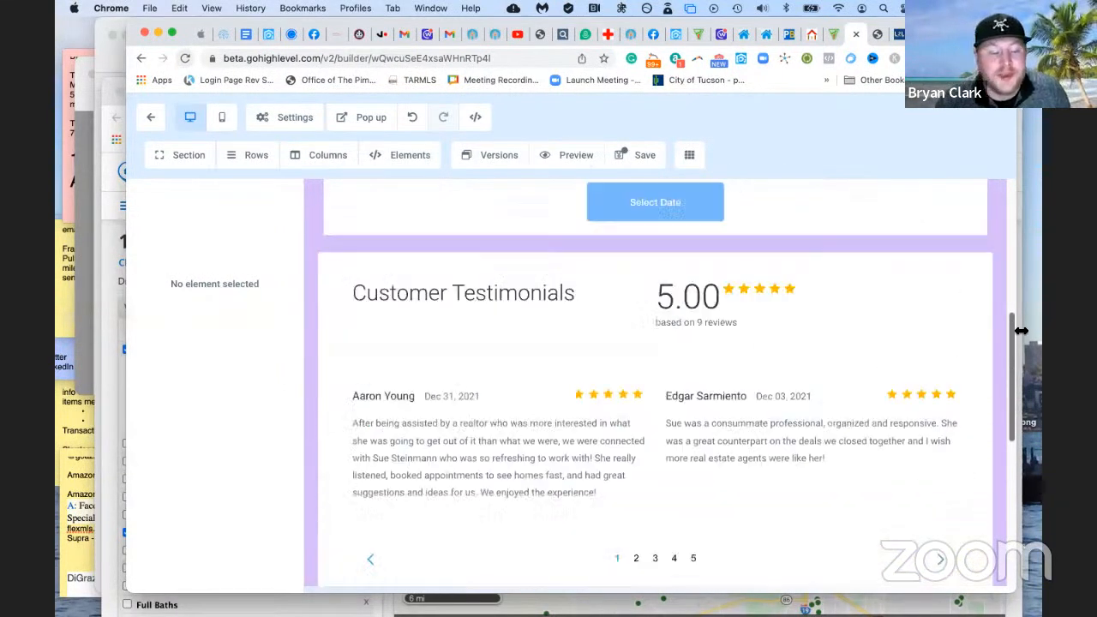
{"action": "scroll", "coordinate": [1016, 371], "scroll_direction": "down", "scroll_amount": 6}
{"action": "scroll", "coordinate": [656, 383], "scroll_direction": "down", "scroll_amount": 3}
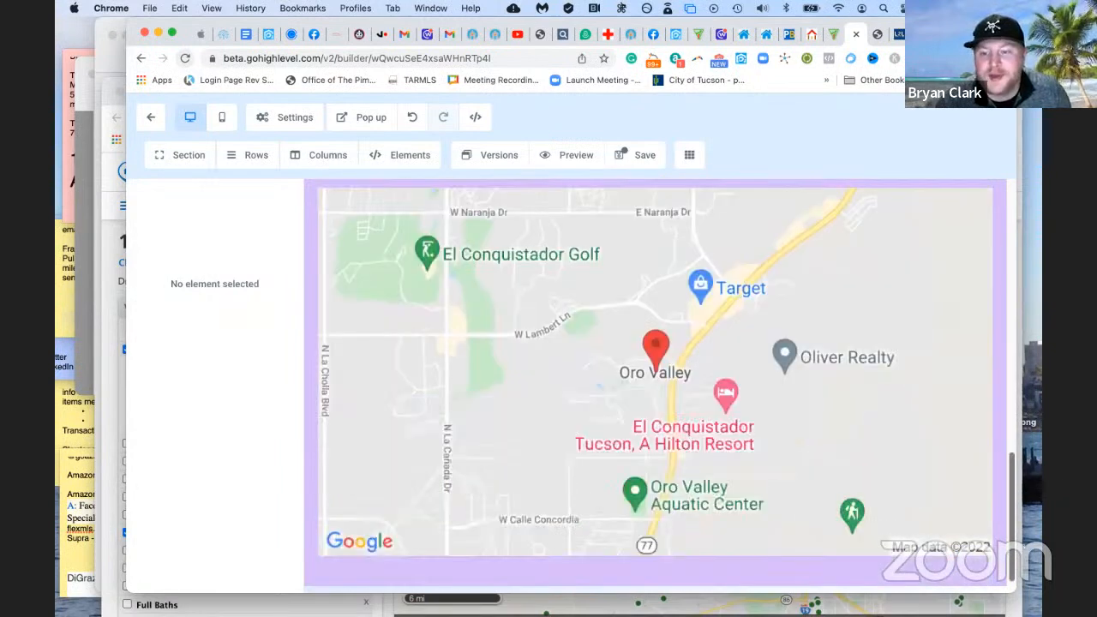
{"action": "left_click_drag", "start_coordinate": [1012, 479], "coordinate": [1006, 113]}
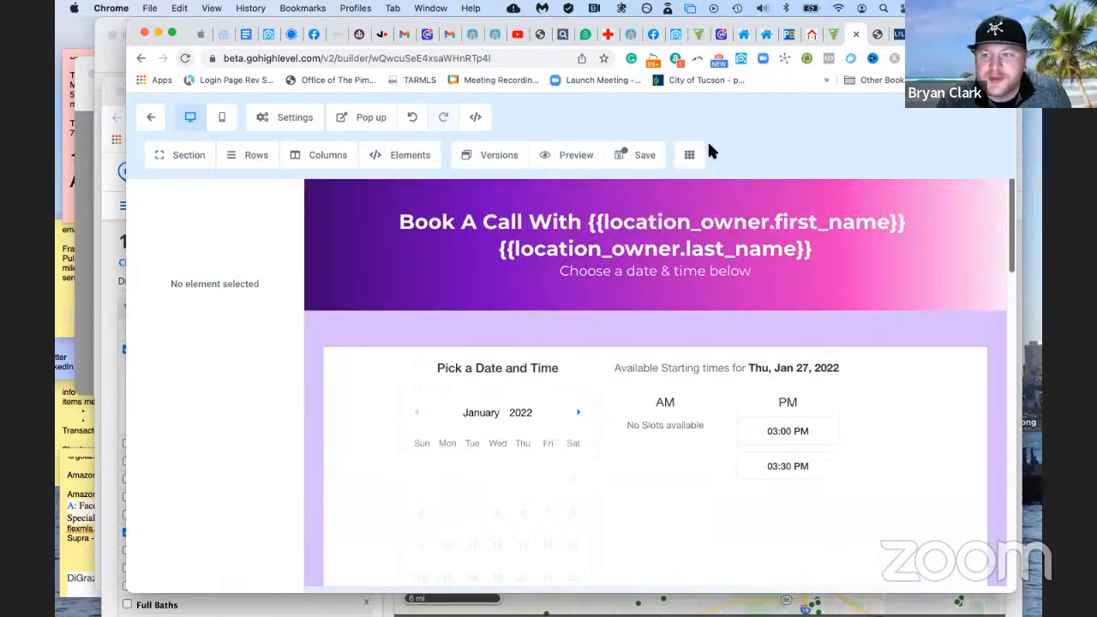
{"action": "left_click", "coordinate": [638, 157]}
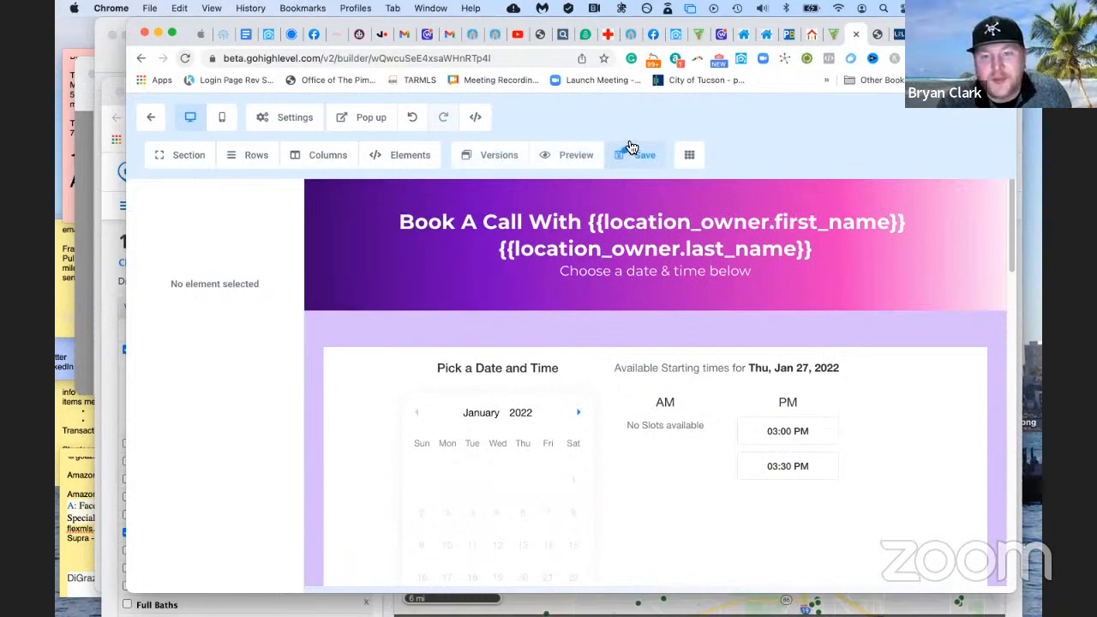
Switch to editing Book With Me Page 489403, preview the thank-you page, and return to its editor
{"action": "left_click", "coordinate": [690, 158]}
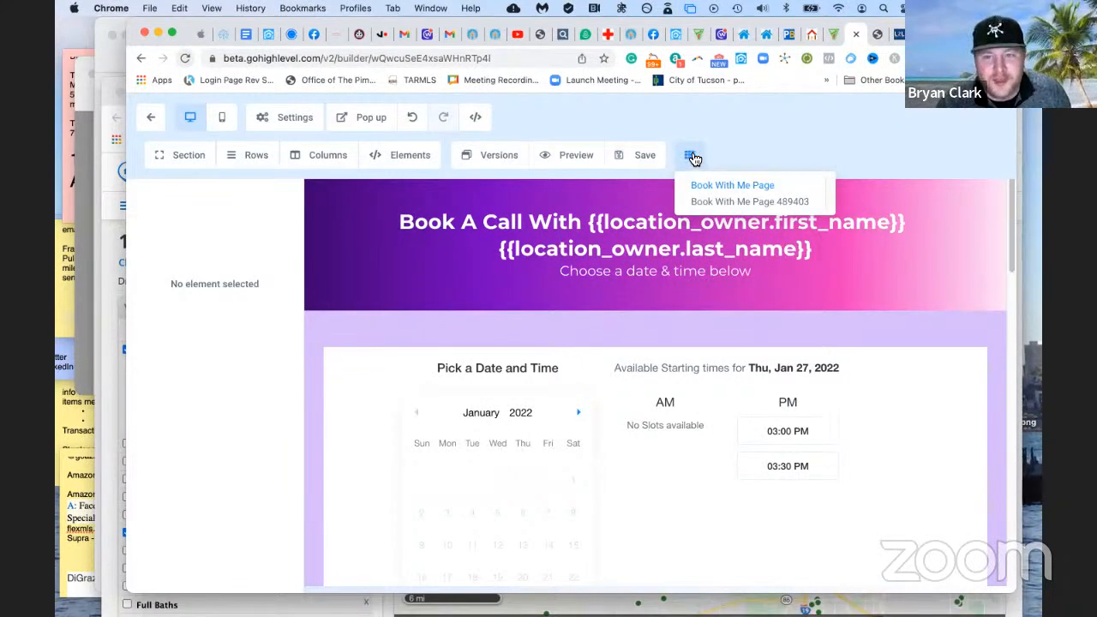
{"action": "left_click", "coordinate": [718, 207]}
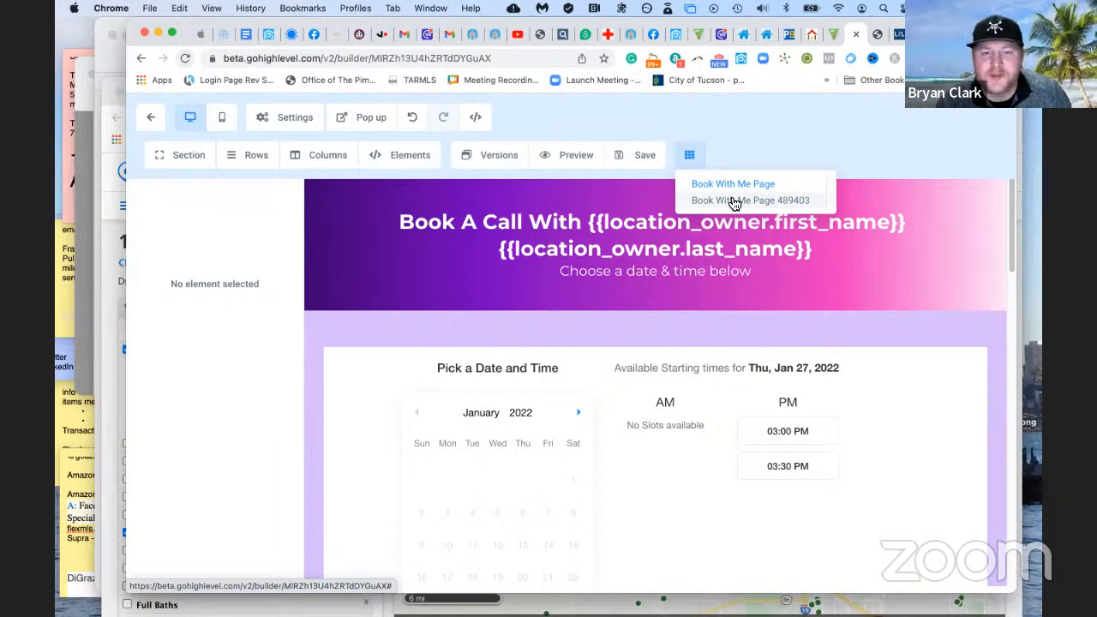
{"action": "left_click", "coordinate": [735, 201]}
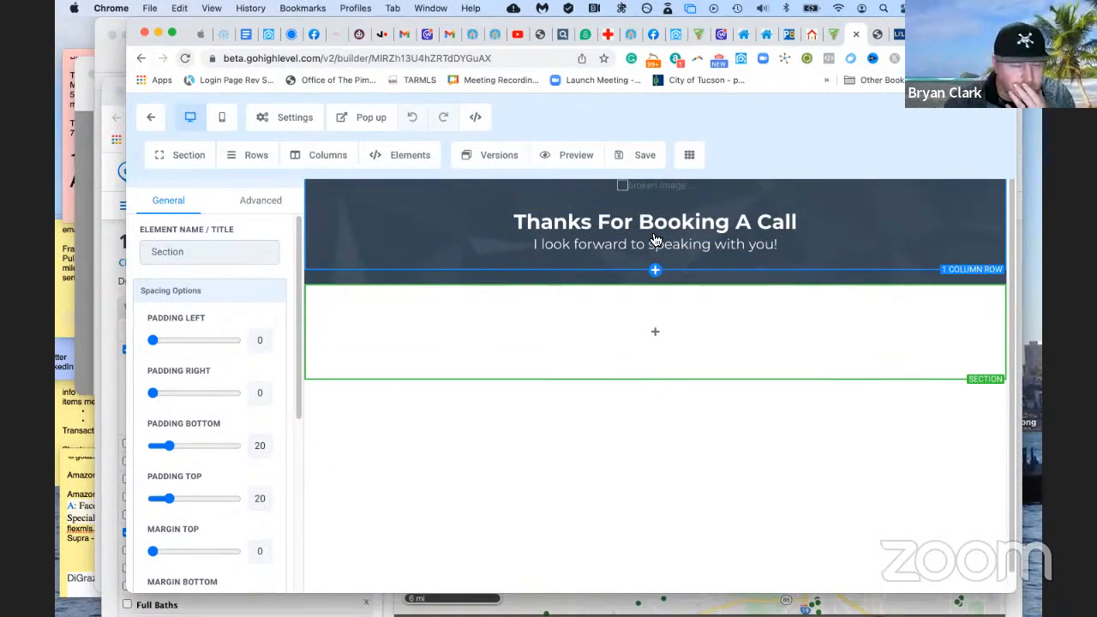
{"action": "left_click", "coordinate": [568, 159]}
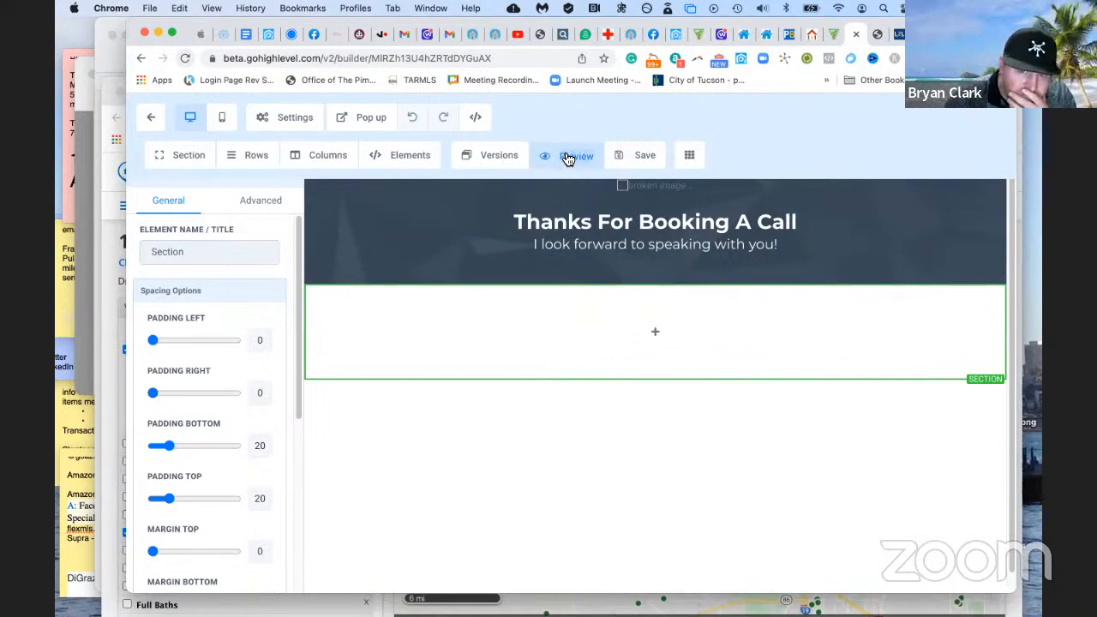
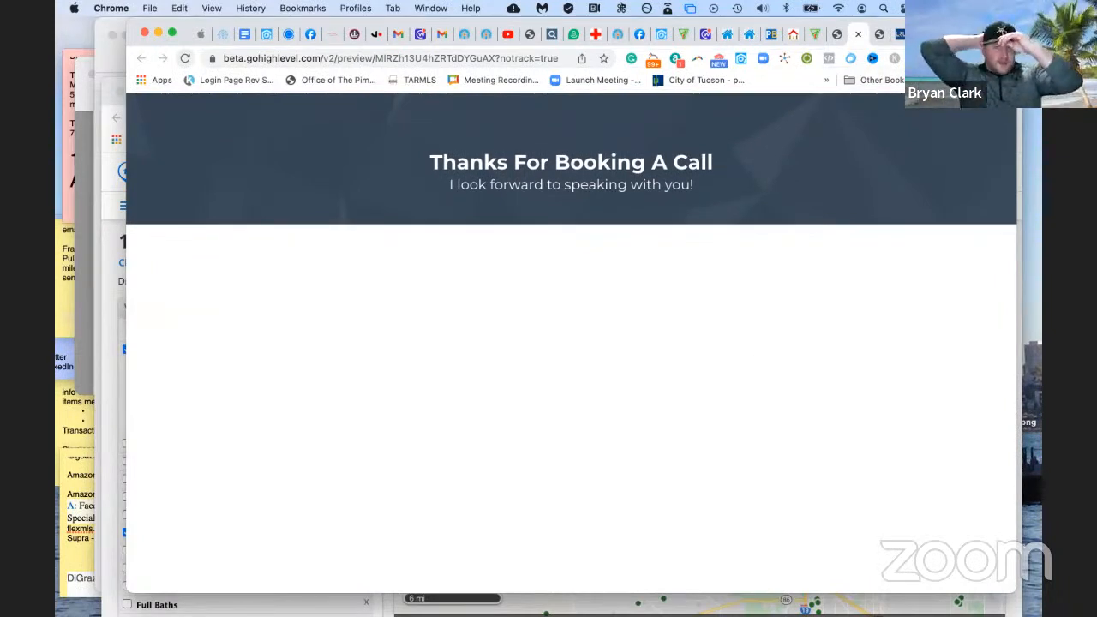
{"action": "left_click", "coordinate": [857, 34]}
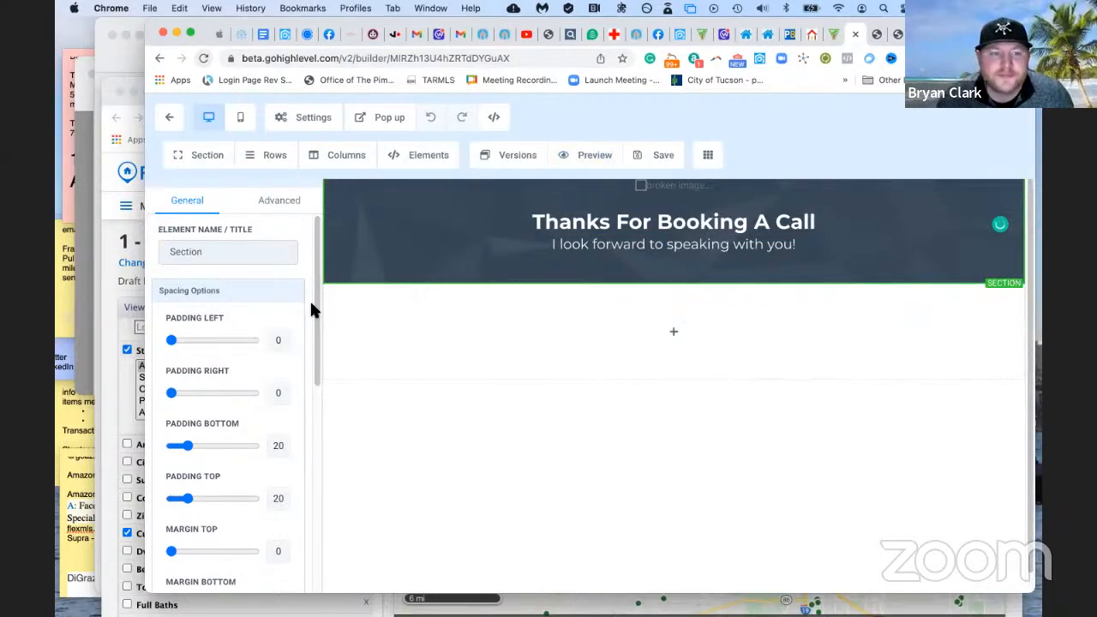
Set the thank-you header section's background image to Argon.jpg from the Backgrounds library, and save the page without adding SEO metadata
{"action": "scroll", "coordinate": [310, 299], "scroll_direction": "down", "scroll_amount": 3}
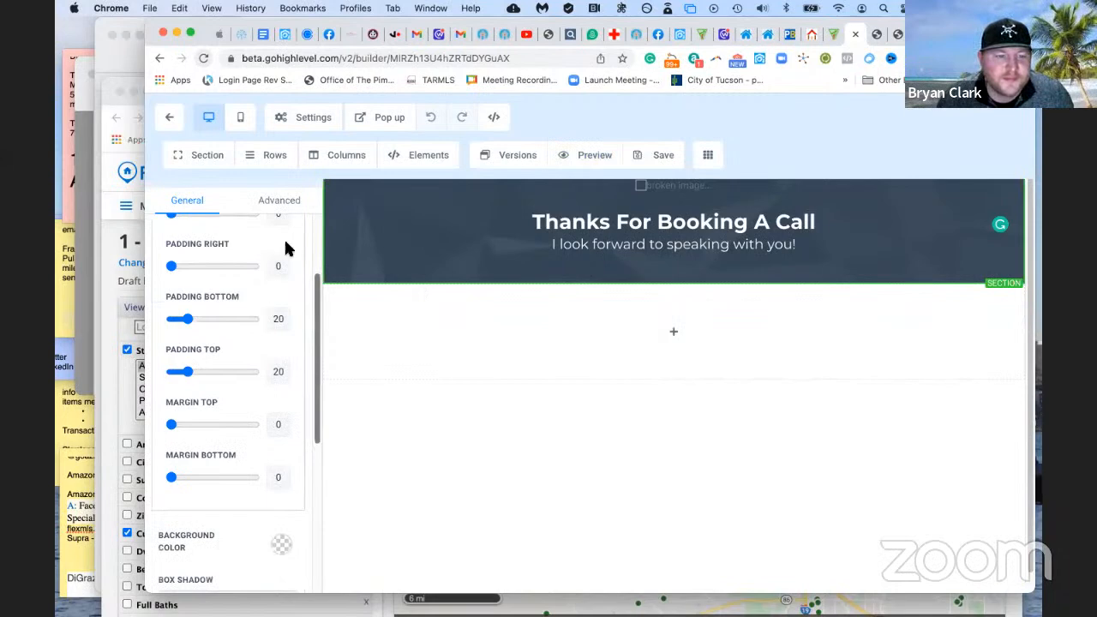
{"action": "scroll", "coordinate": [309, 420], "scroll_direction": "down", "scroll_amount": 7}
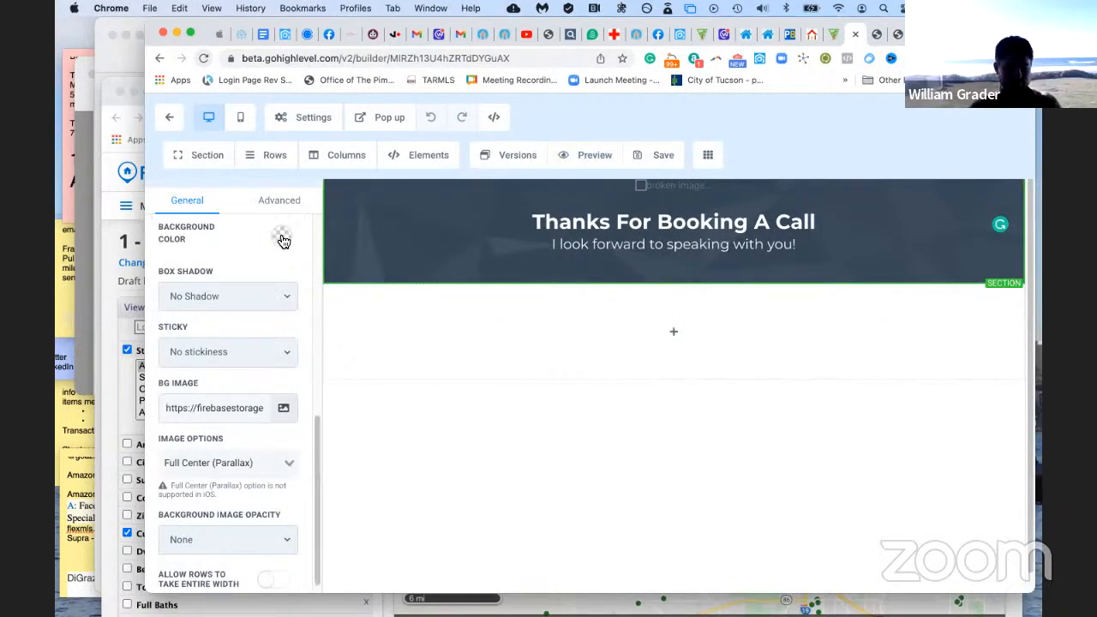
{"action": "left_click", "coordinate": [281, 237]}
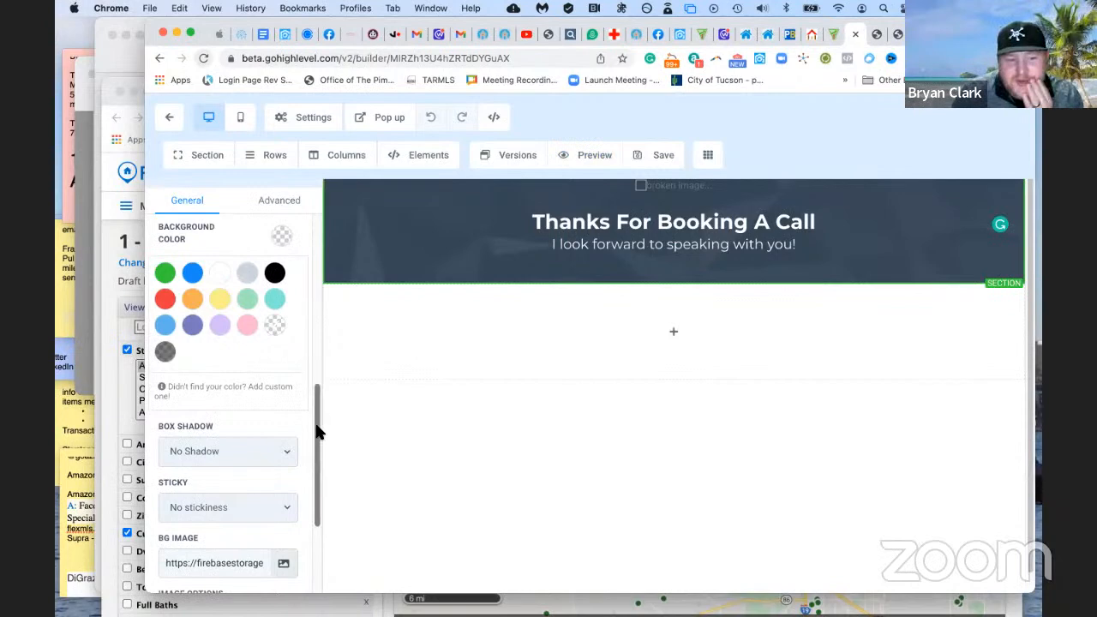
{"action": "scroll", "coordinate": [308, 472], "scroll_direction": "down", "scroll_amount": 4}
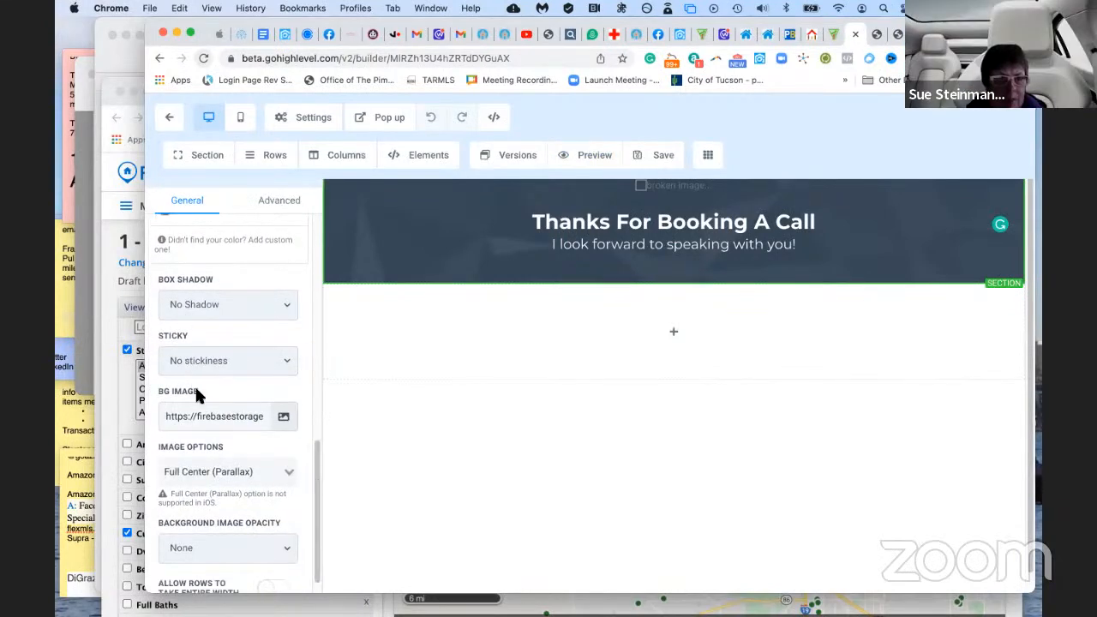
{"action": "left_click", "coordinate": [284, 417]}
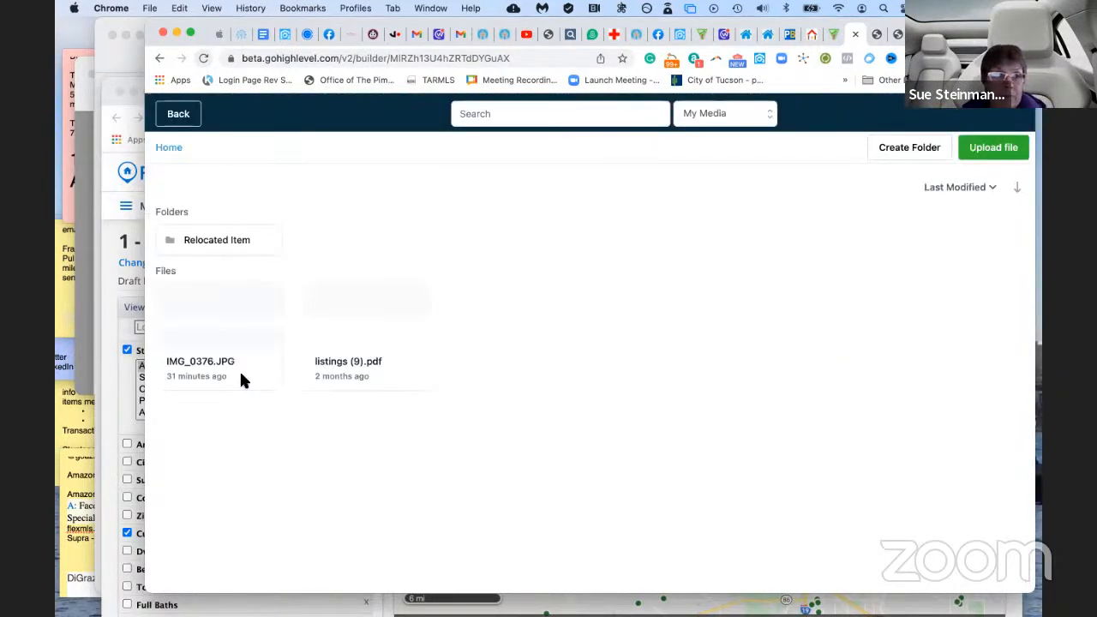
{"action": "left_click", "coordinate": [715, 114]}
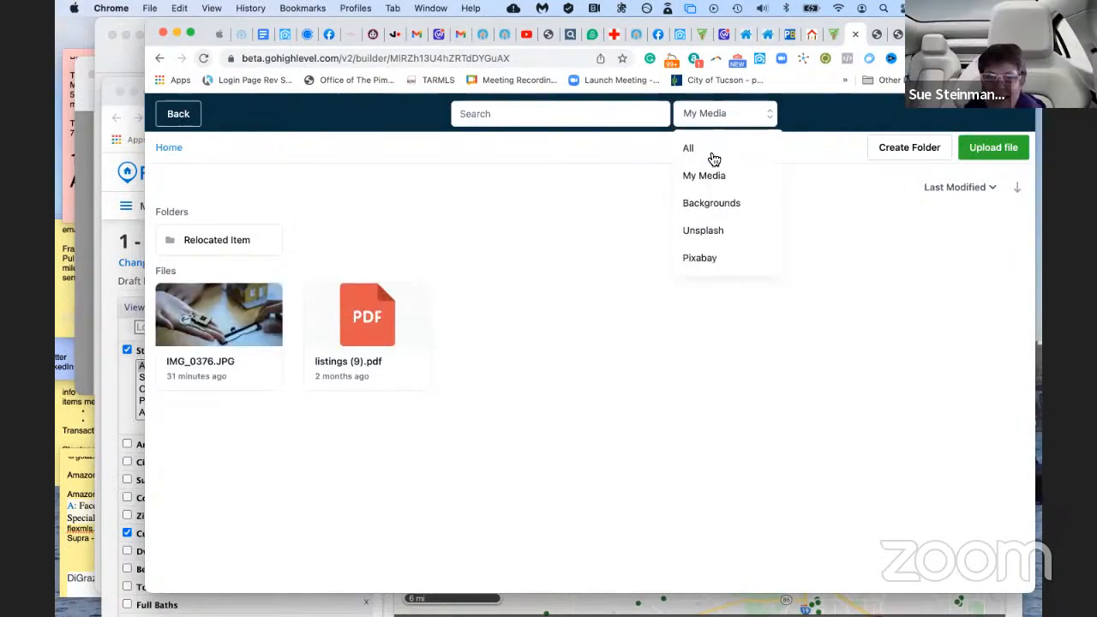
{"action": "left_click", "coordinate": [711, 203]}
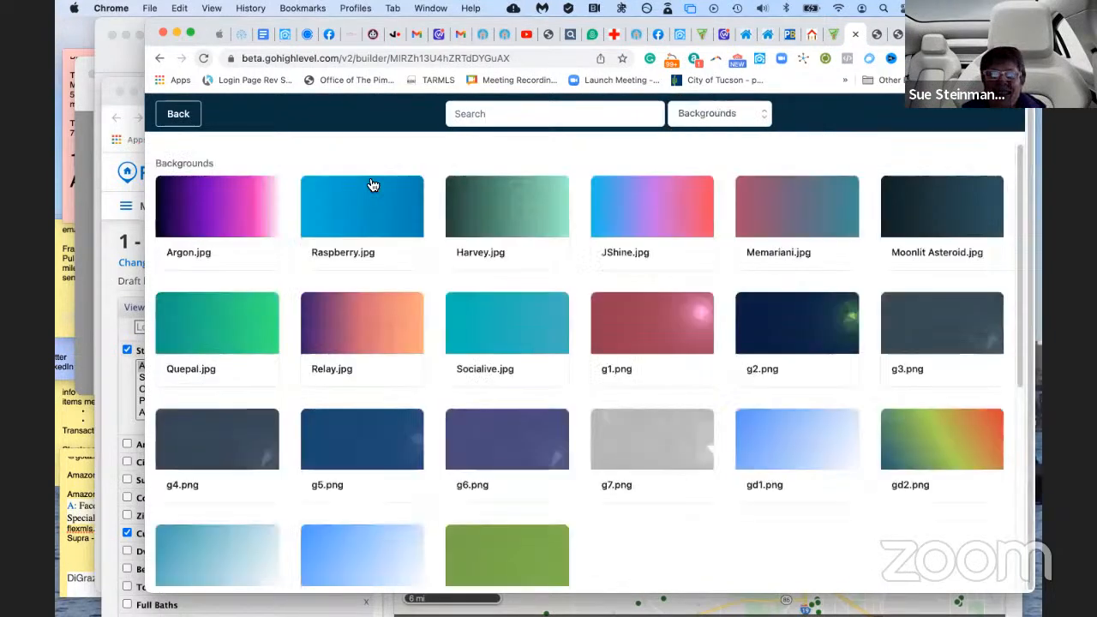
{"action": "left_click", "coordinate": [218, 204]}
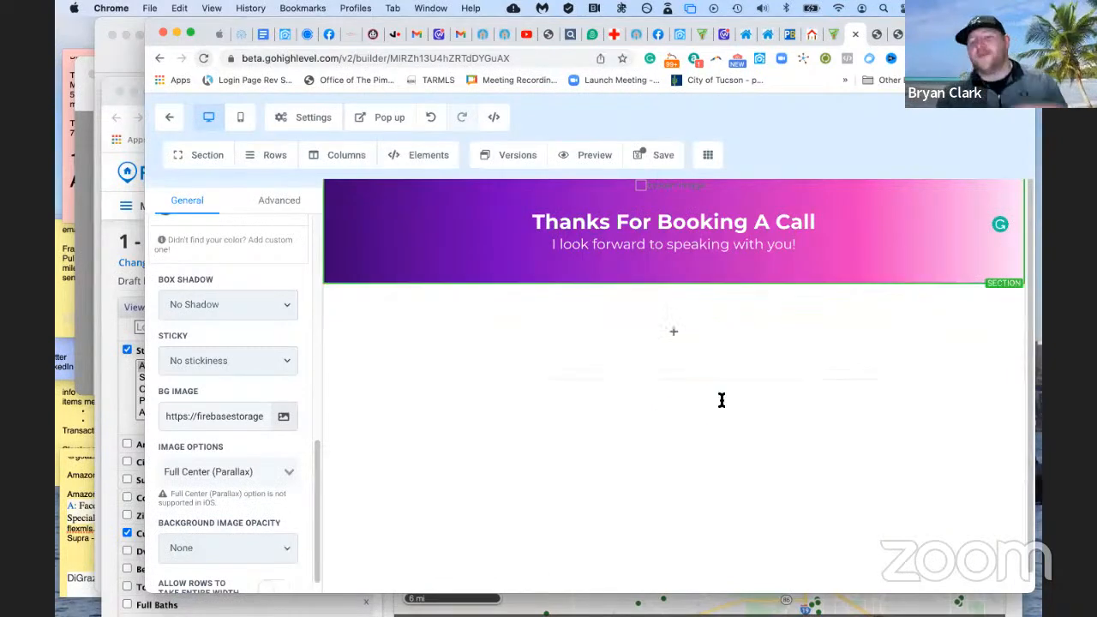
{"action": "left_click", "coordinate": [662, 157]}
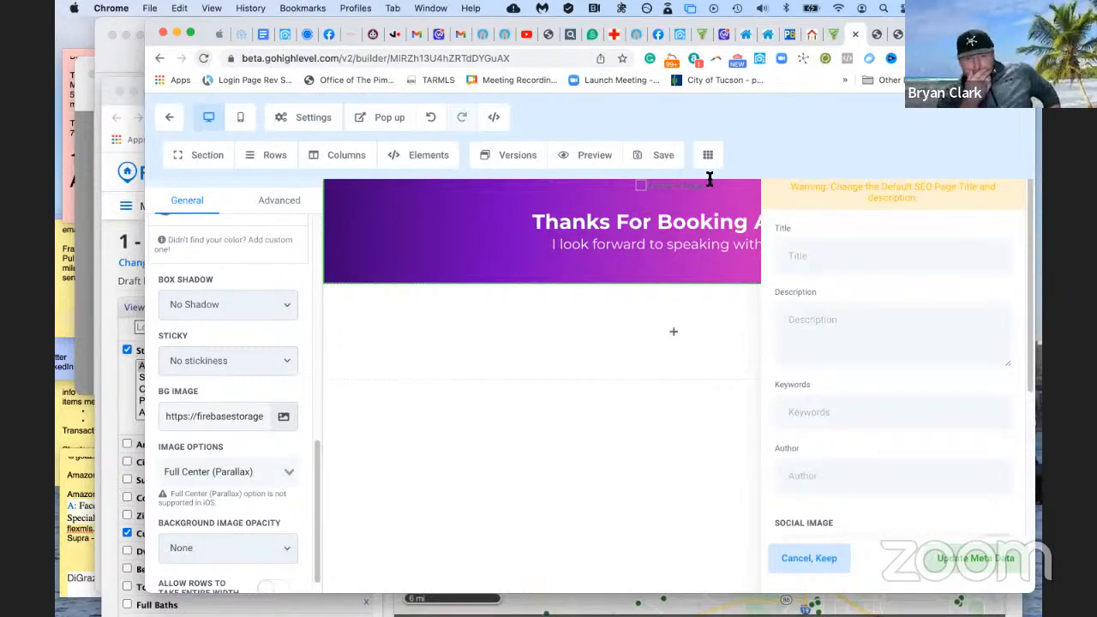
{"action": "left_click", "coordinate": [626, 435]}
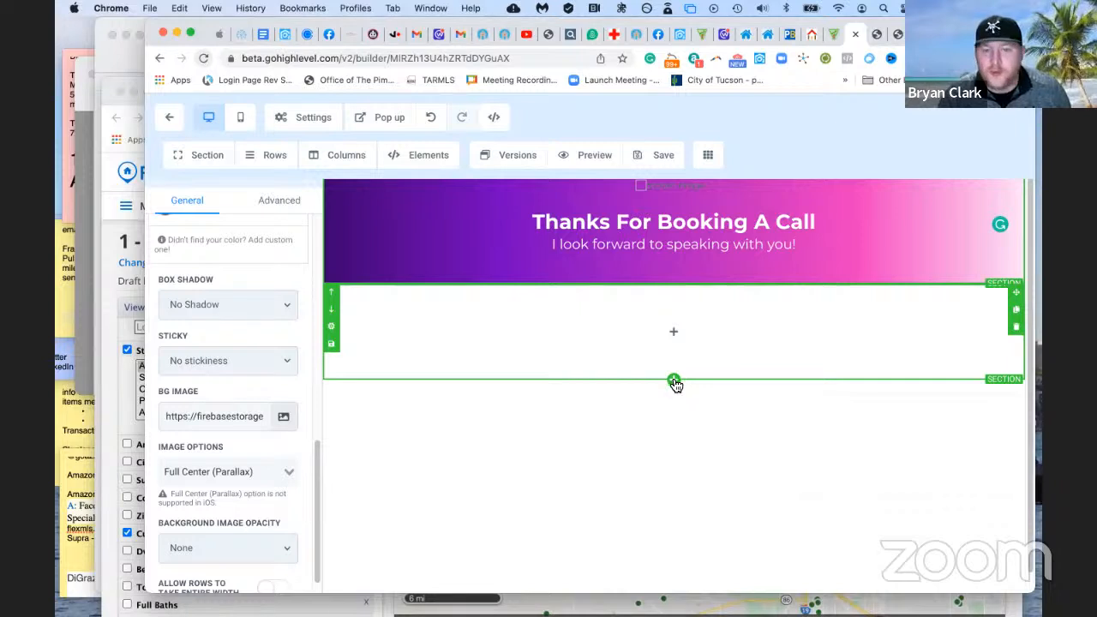
Add a one-column row containing a video element to the empty section below the thank-you header, and save the page
{"action": "left_click", "coordinate": [676, 335]}
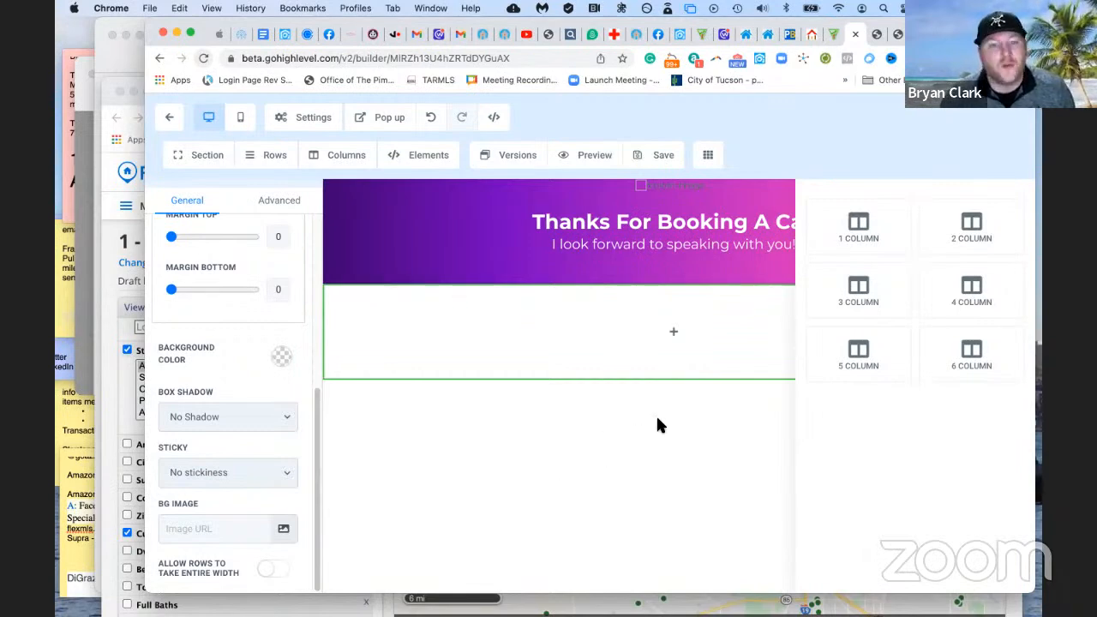
{"action": "left_click", "coordinate": [859, 230]}
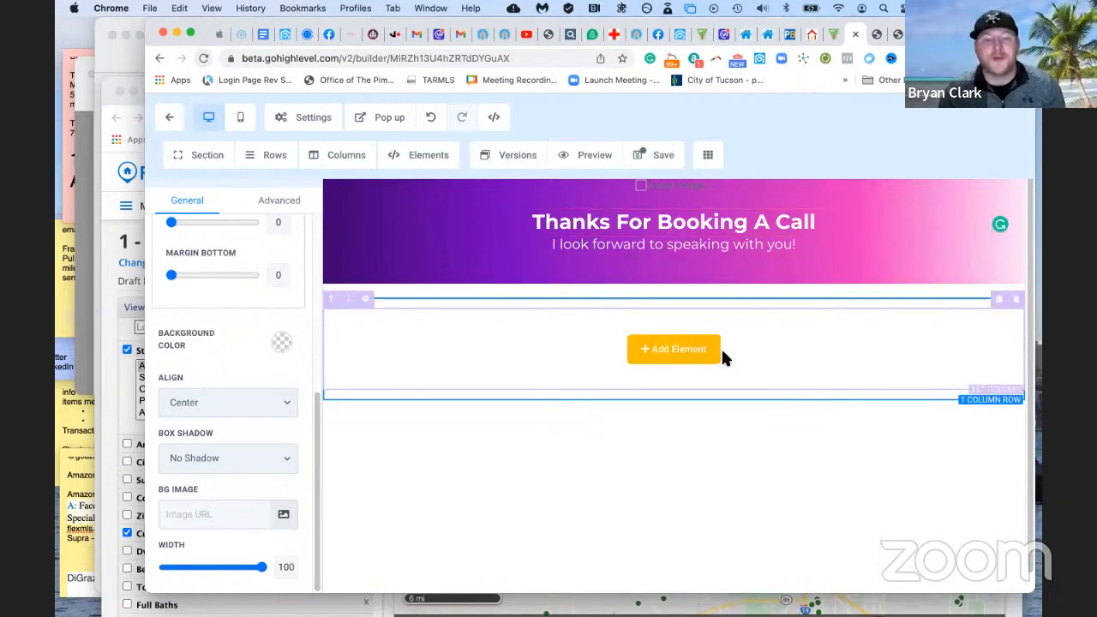
{"action": "left_click", "coordinate": [673, 349]}
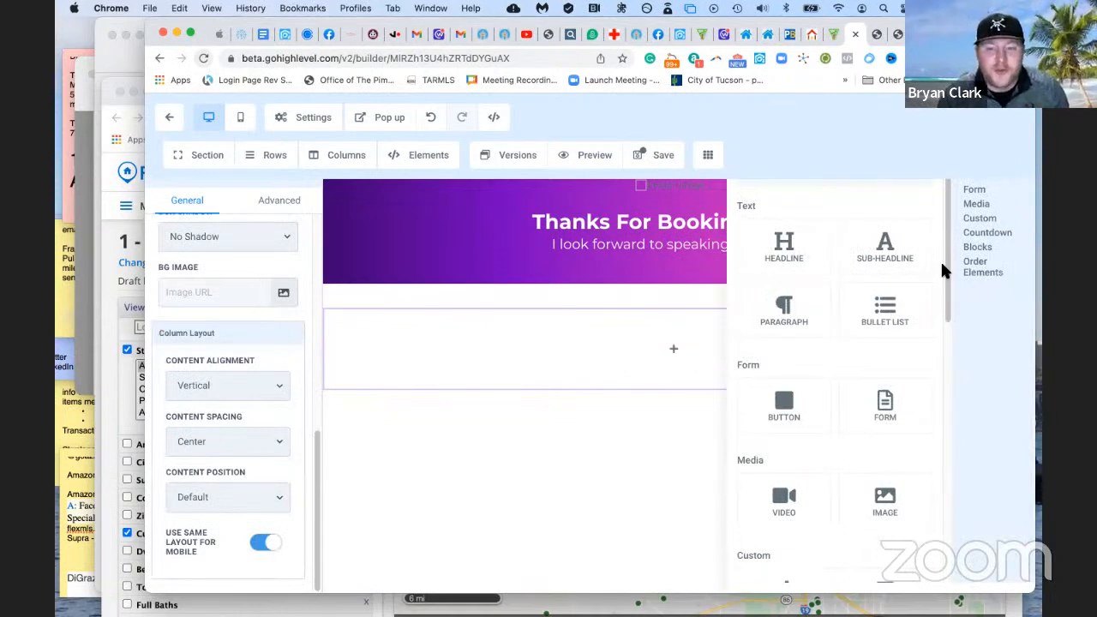
{"action": "left_click_drag", "start_coordinate": [949, 279], "coordinate": [945, 343]}
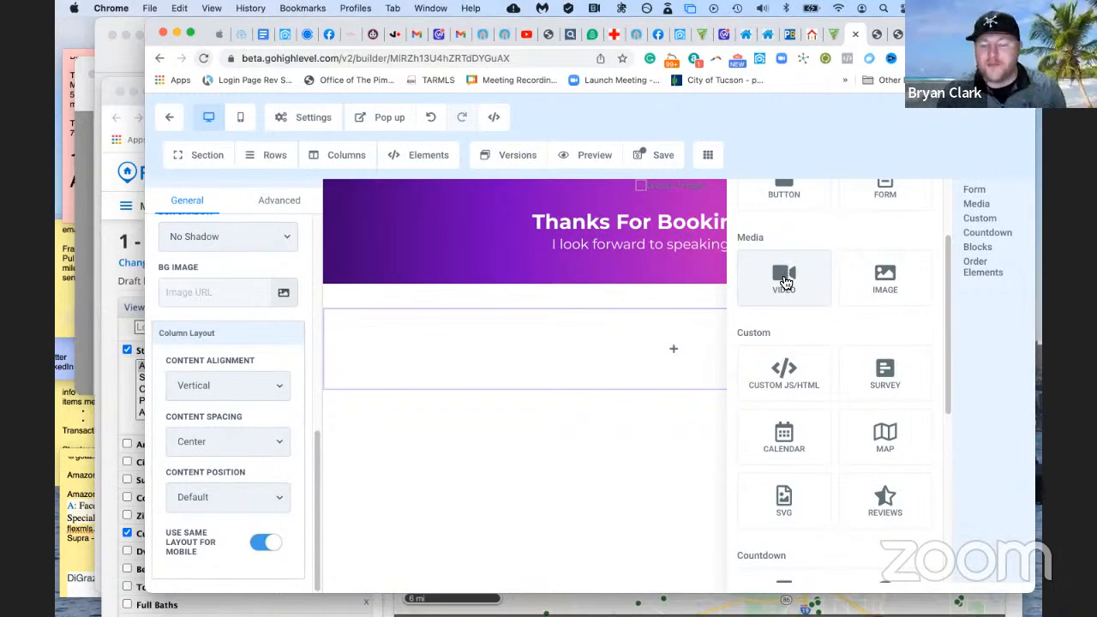
{"action": "left_click", "coordinate": [784, 282]}
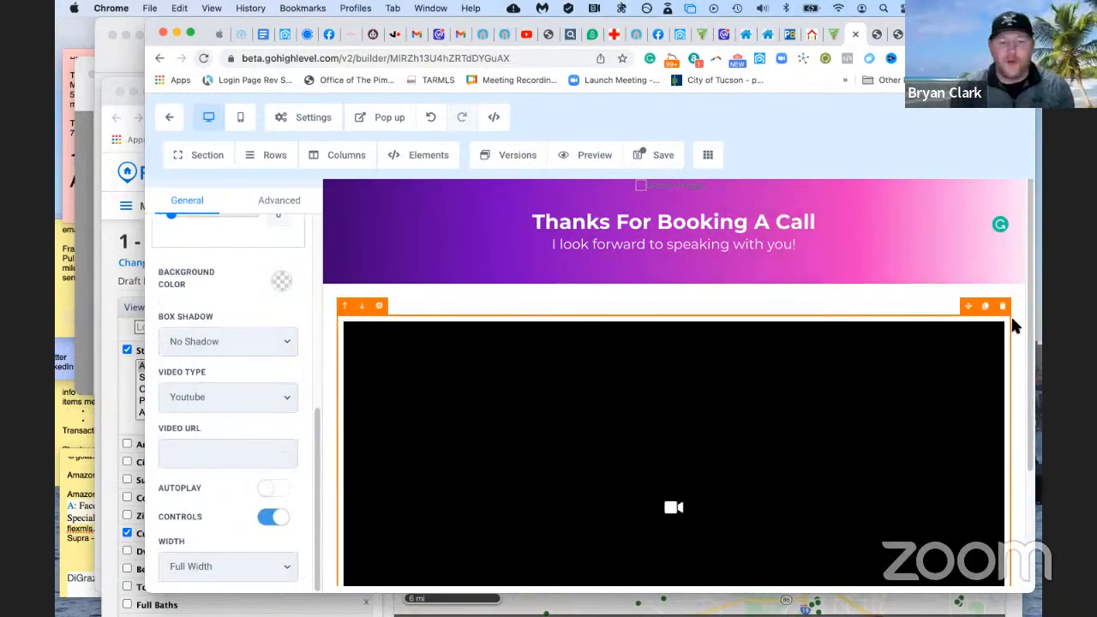
{"action": "scroll", "coordinate": [1025, 308], "scroll_direction": "down", "scroll_amount": 3}
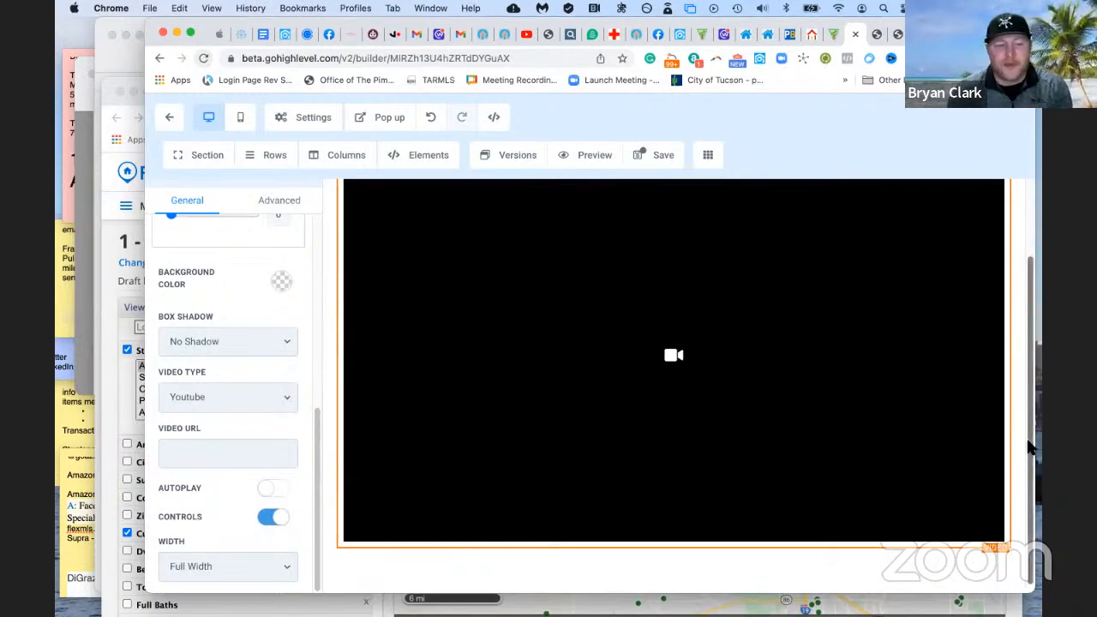
{"action": "scroll", "coordinate": [1005, 335], "scroll_direction": "up", "scroll_amount": 2}
{"action": "scroll", "coordinate": [1001, 296], "scroll_direction": "up", "scroll_amount": 1}
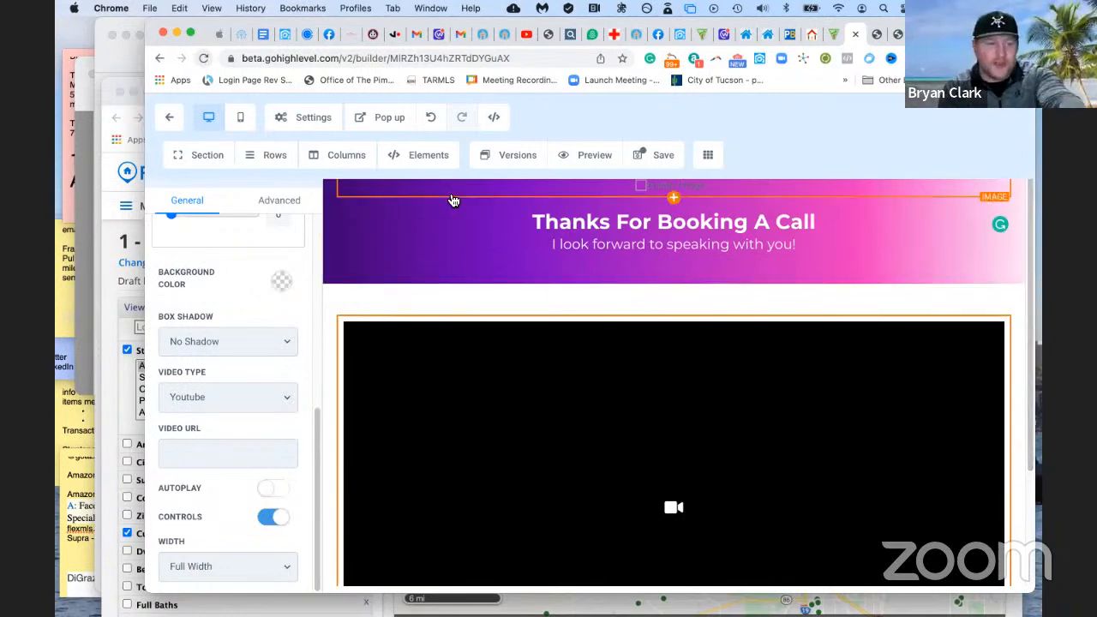
{"action": "left_click", "coordinate": [664, 158]}
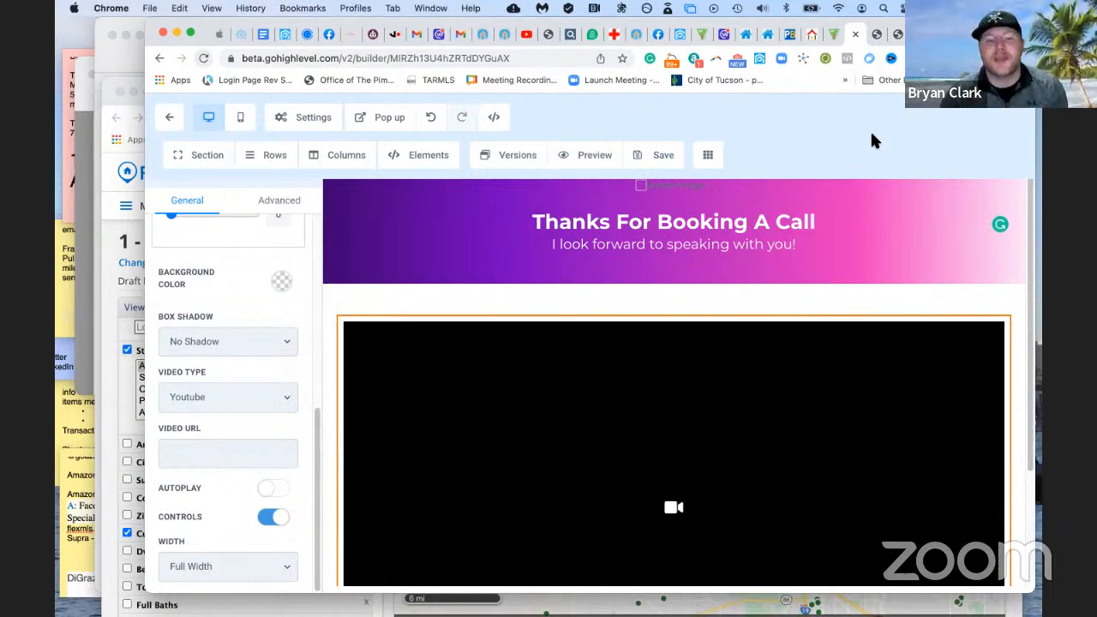
{"action": "left_click", "coordinate": [662, 157]}
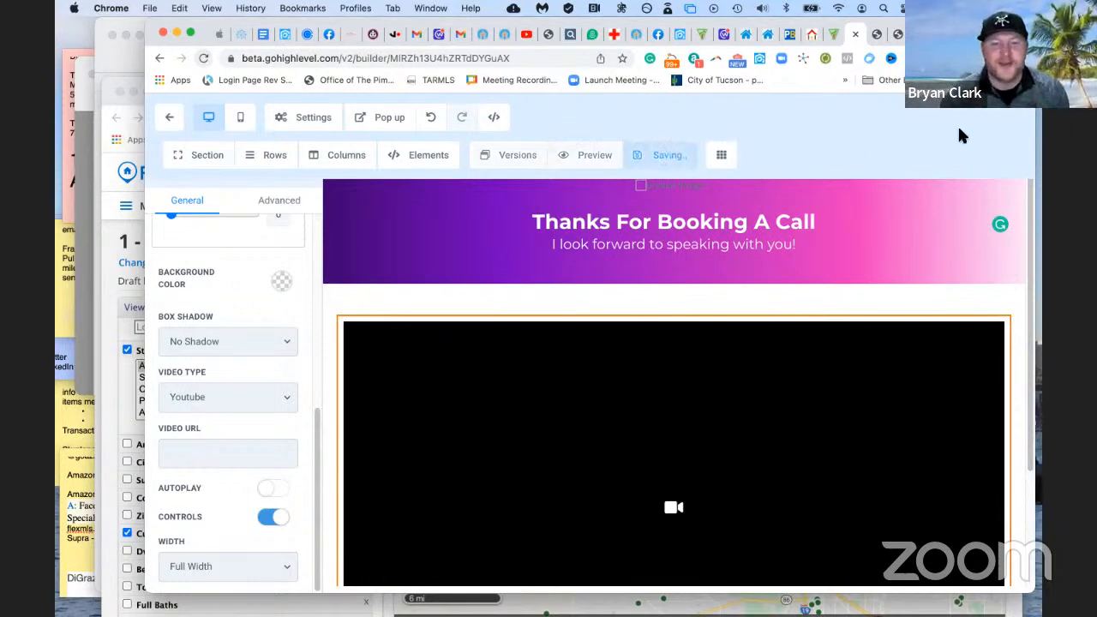